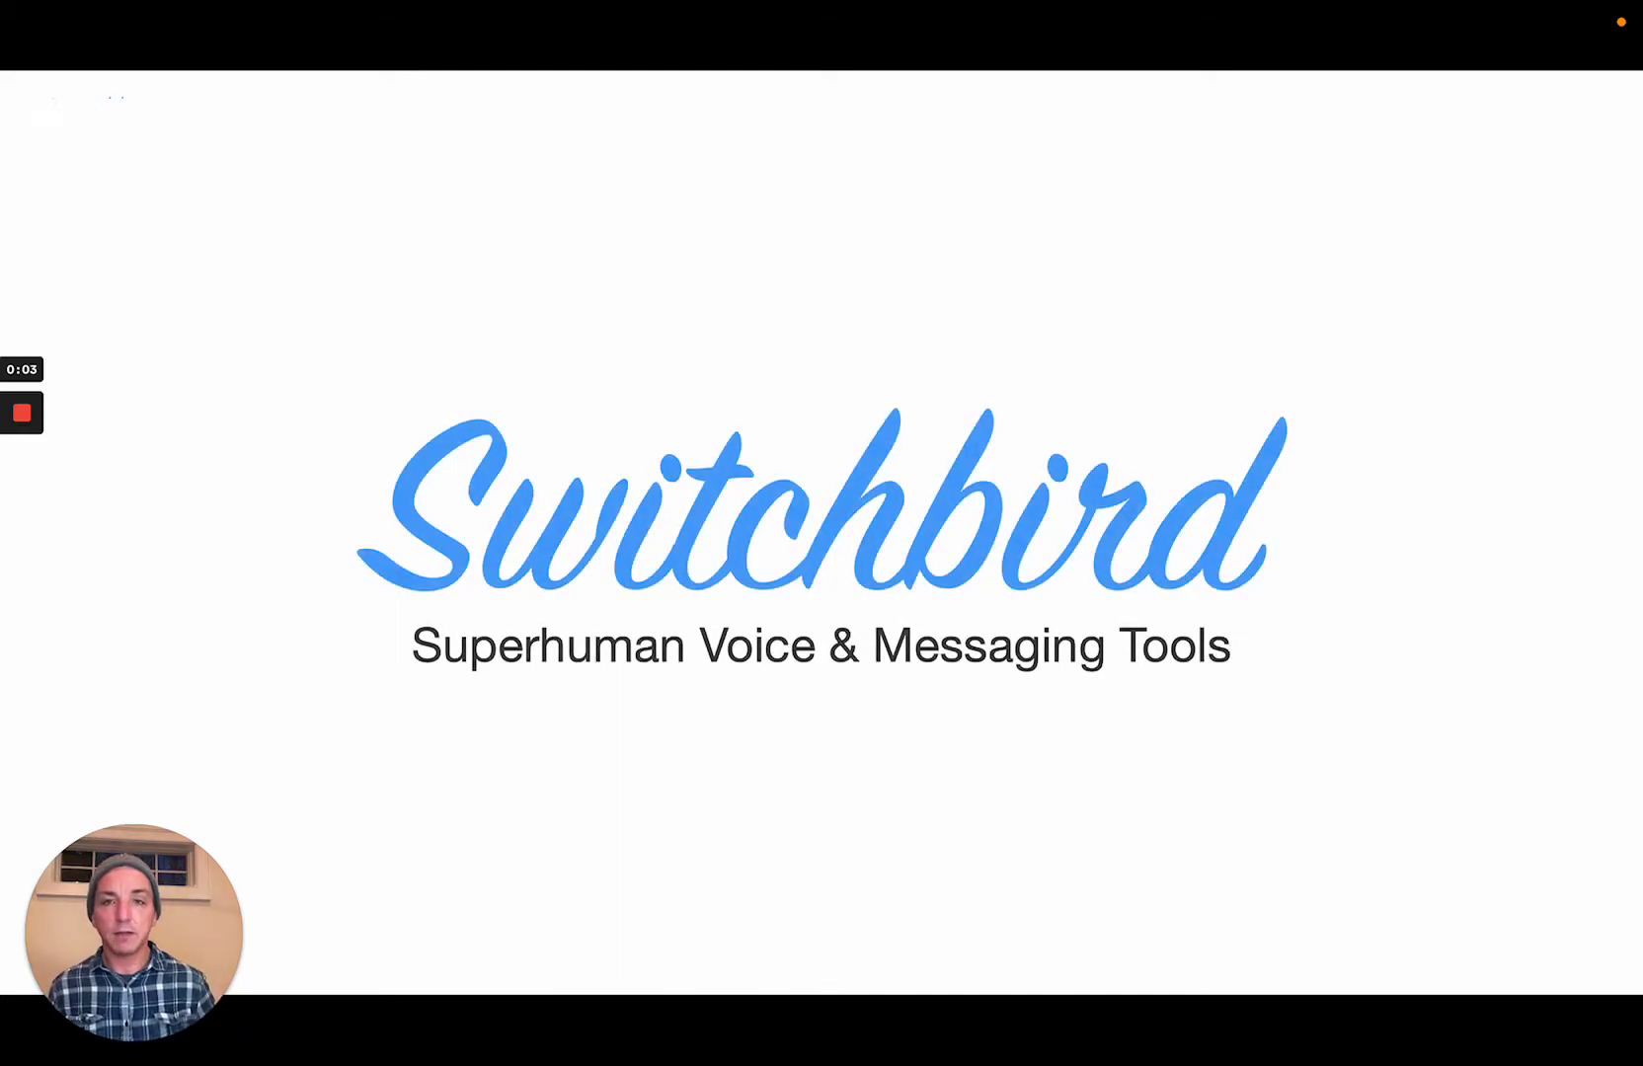
Advance from the Switchbird title slide to the A2P 10DLC slide.
key("Right")
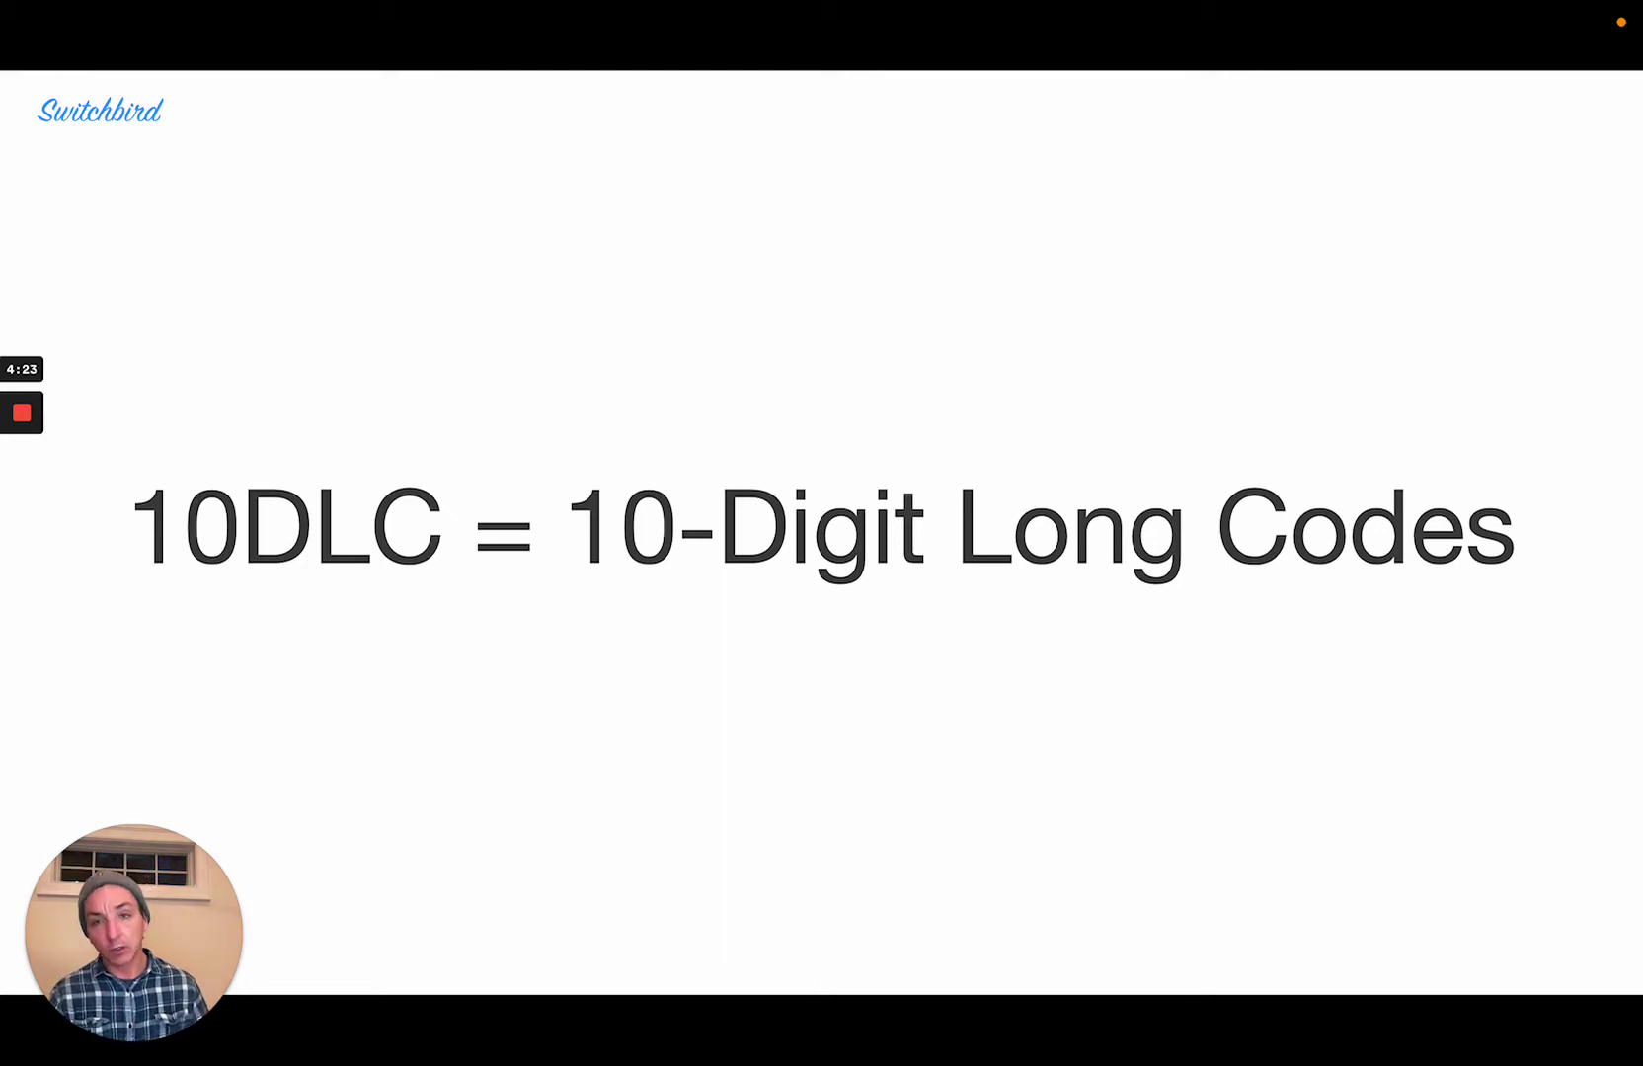
Advance to the Registering for A2P10DLC slide.
key("Right")
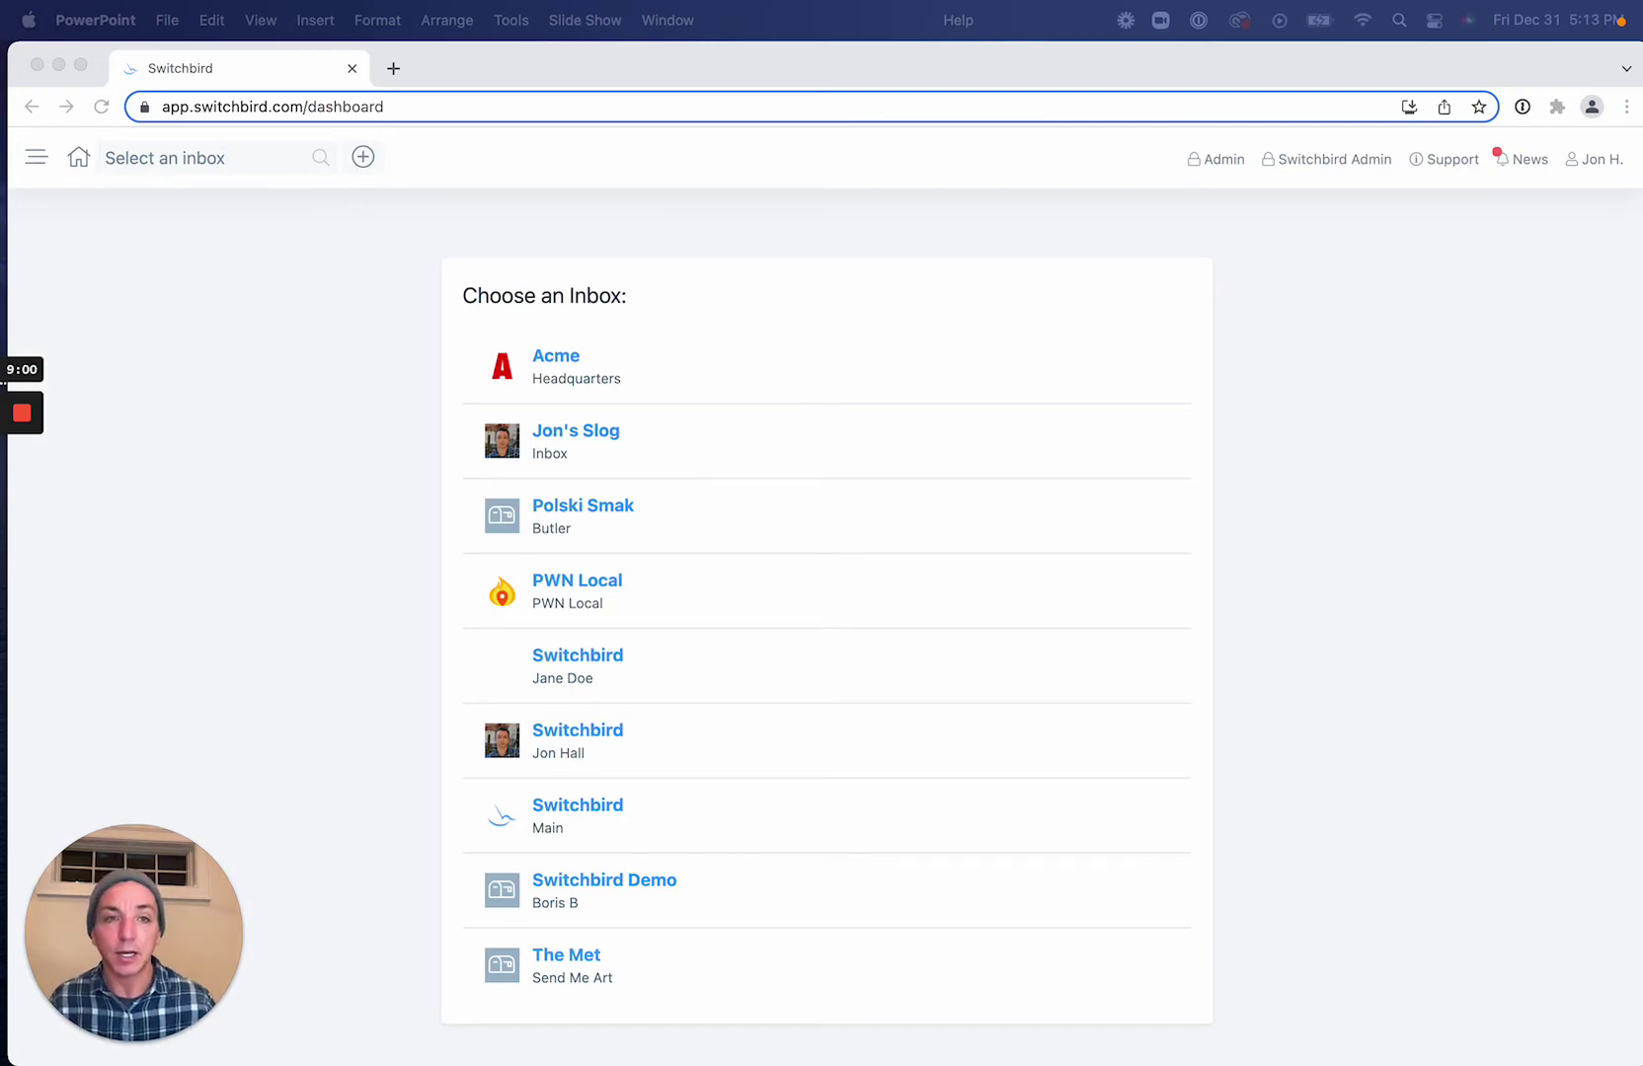
Start a new inbox for Acme, skipping the Google lookup, and continue to Phone Number Setup.
left_click(1335, 357)
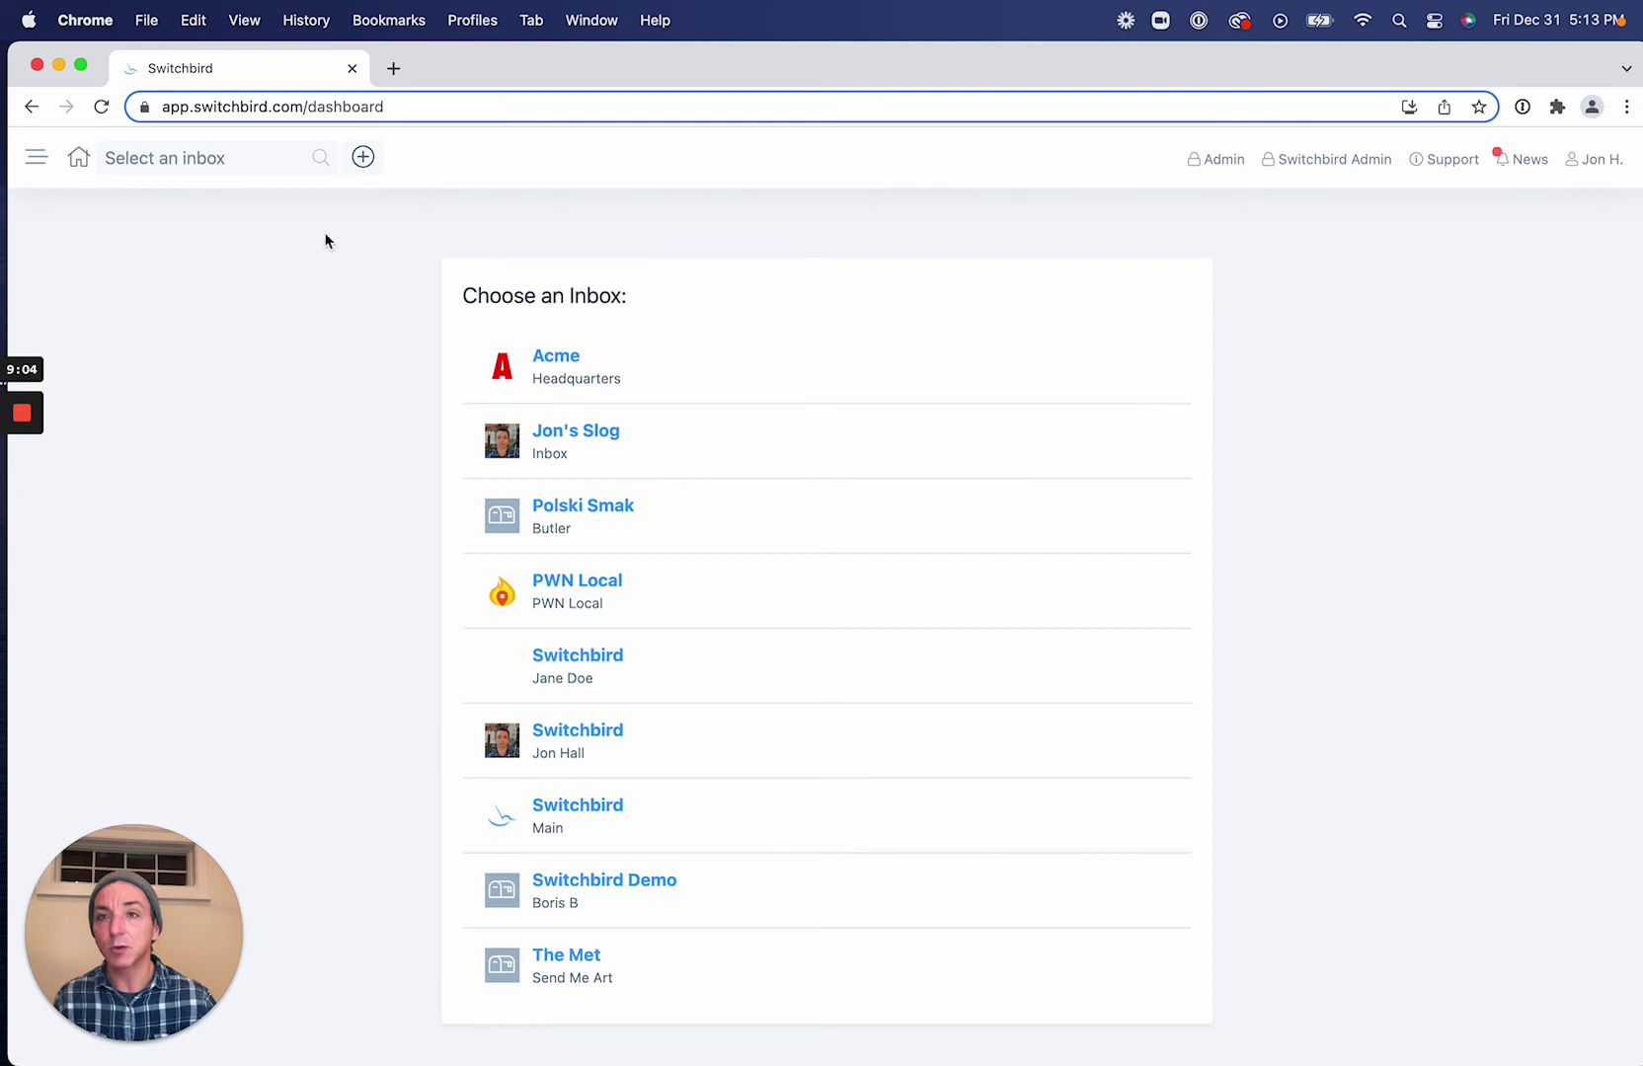
left_click(245, 163)
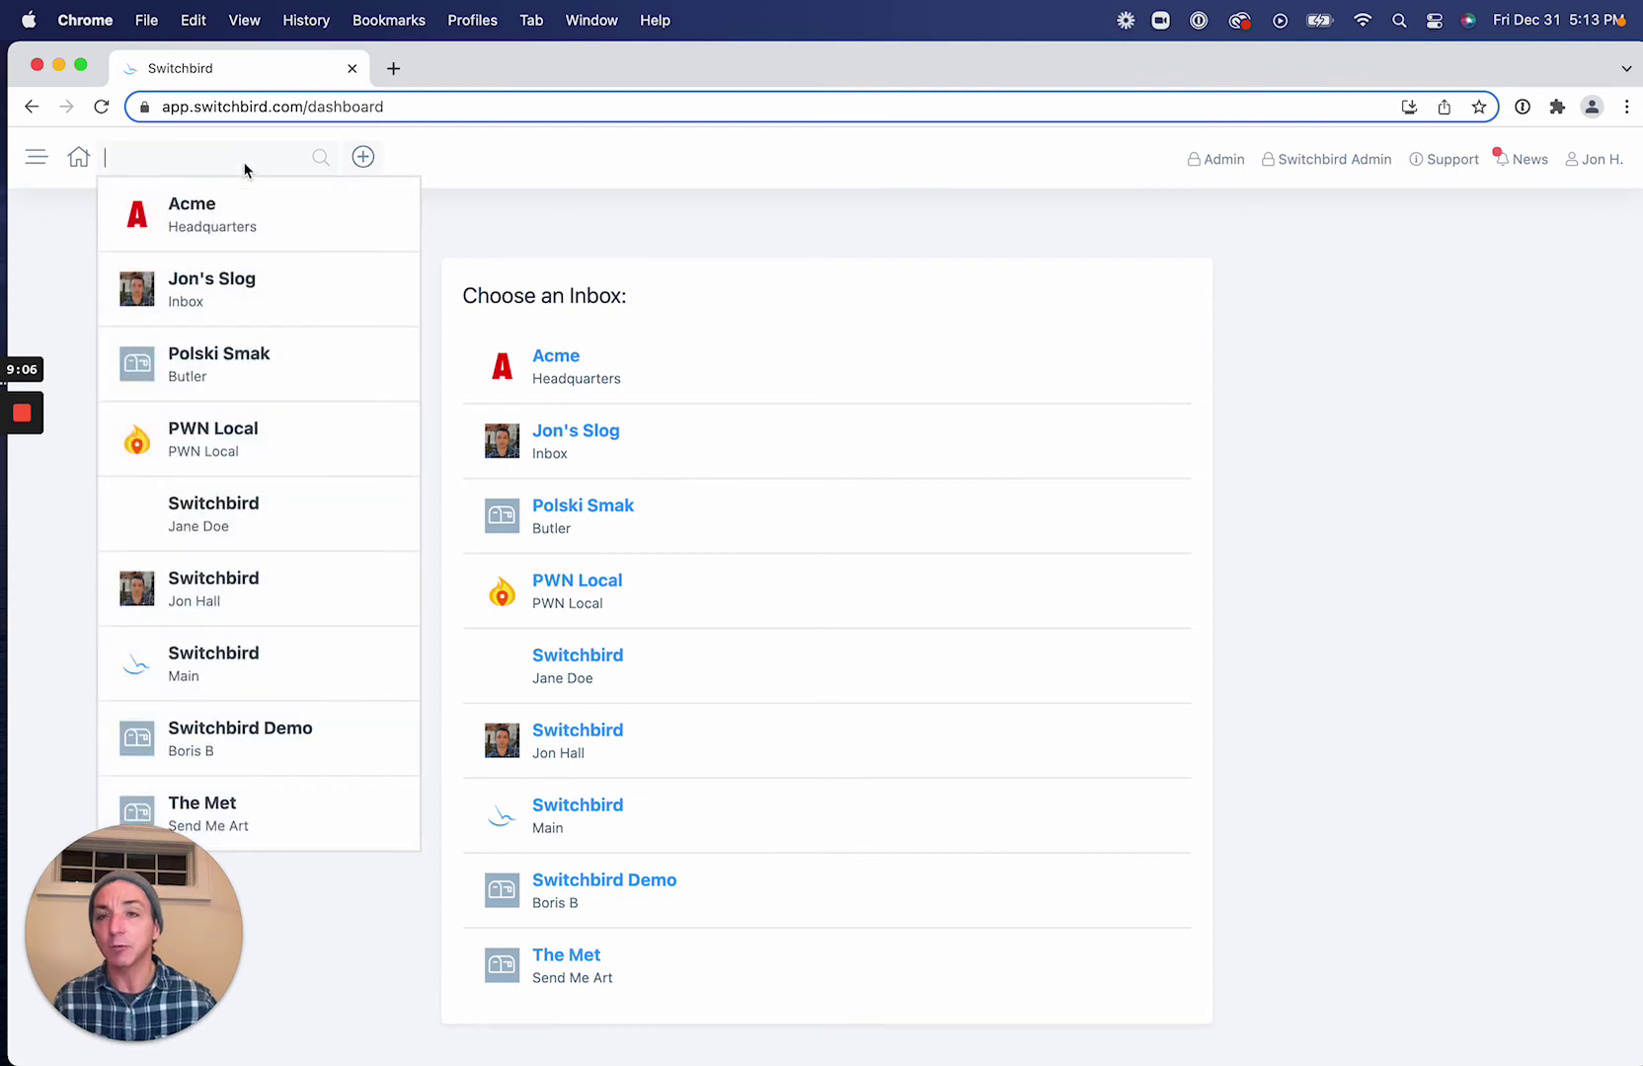
left_click(361, 159)
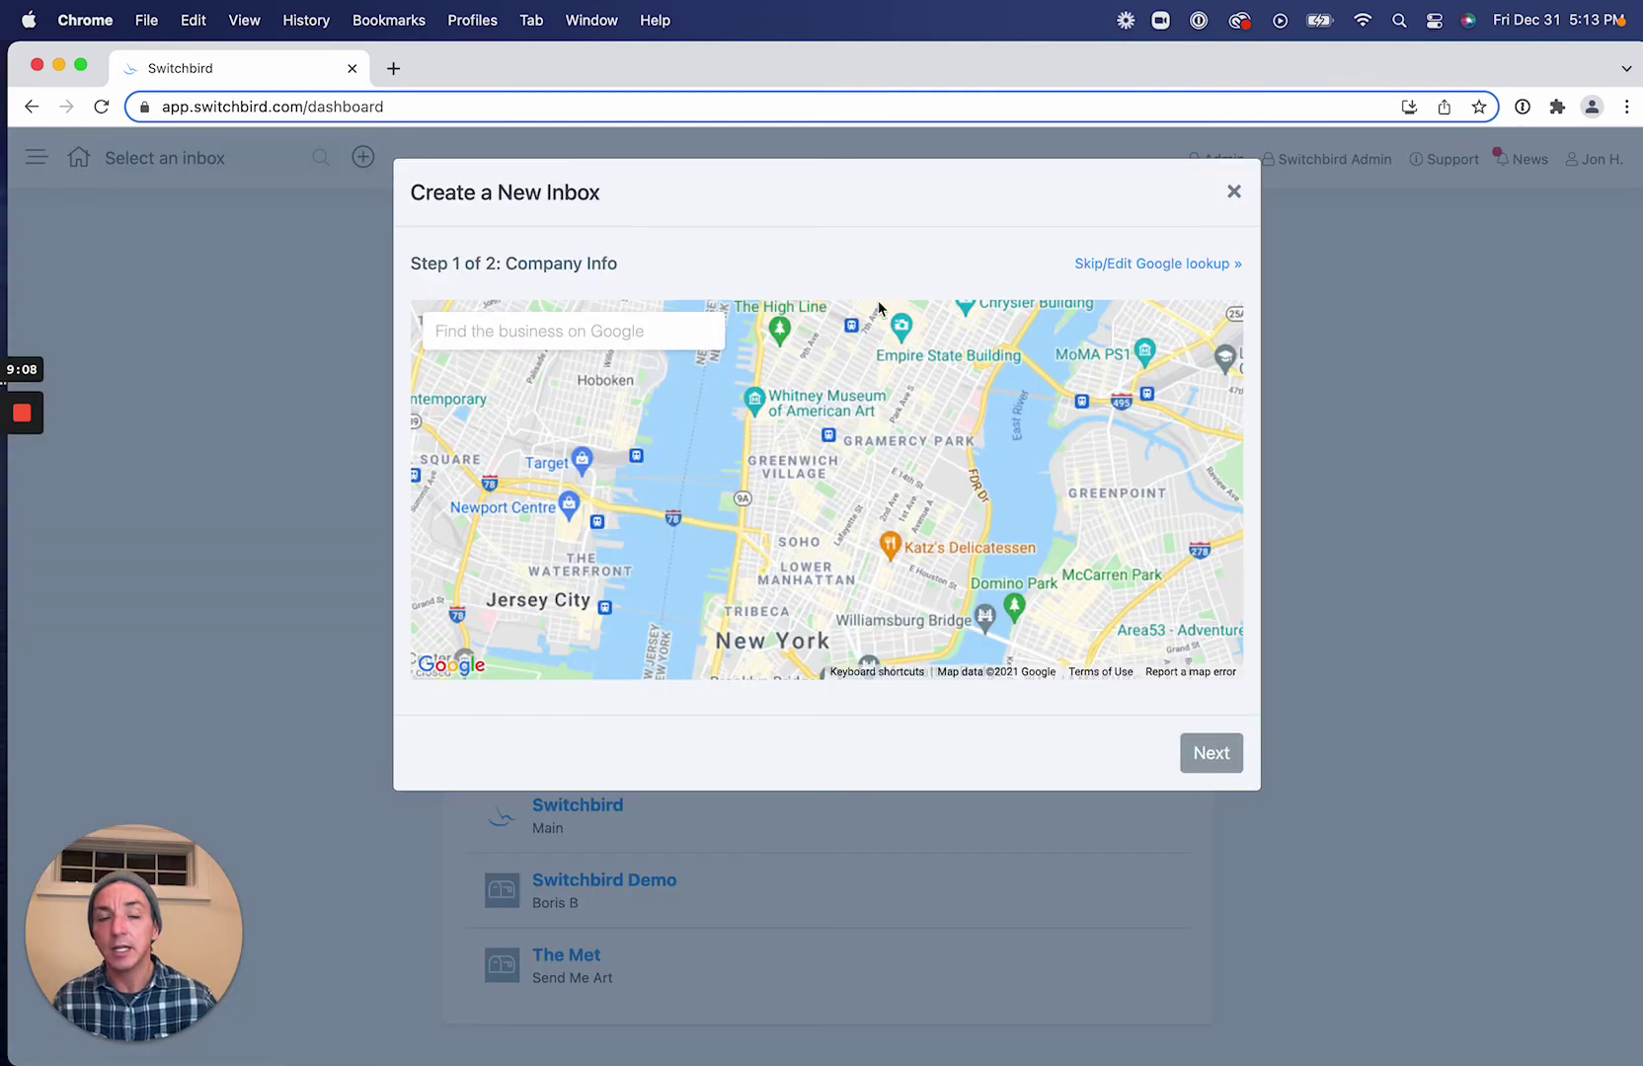
left_click(1126, 263)
scroll(1181, 388, "down", 6)
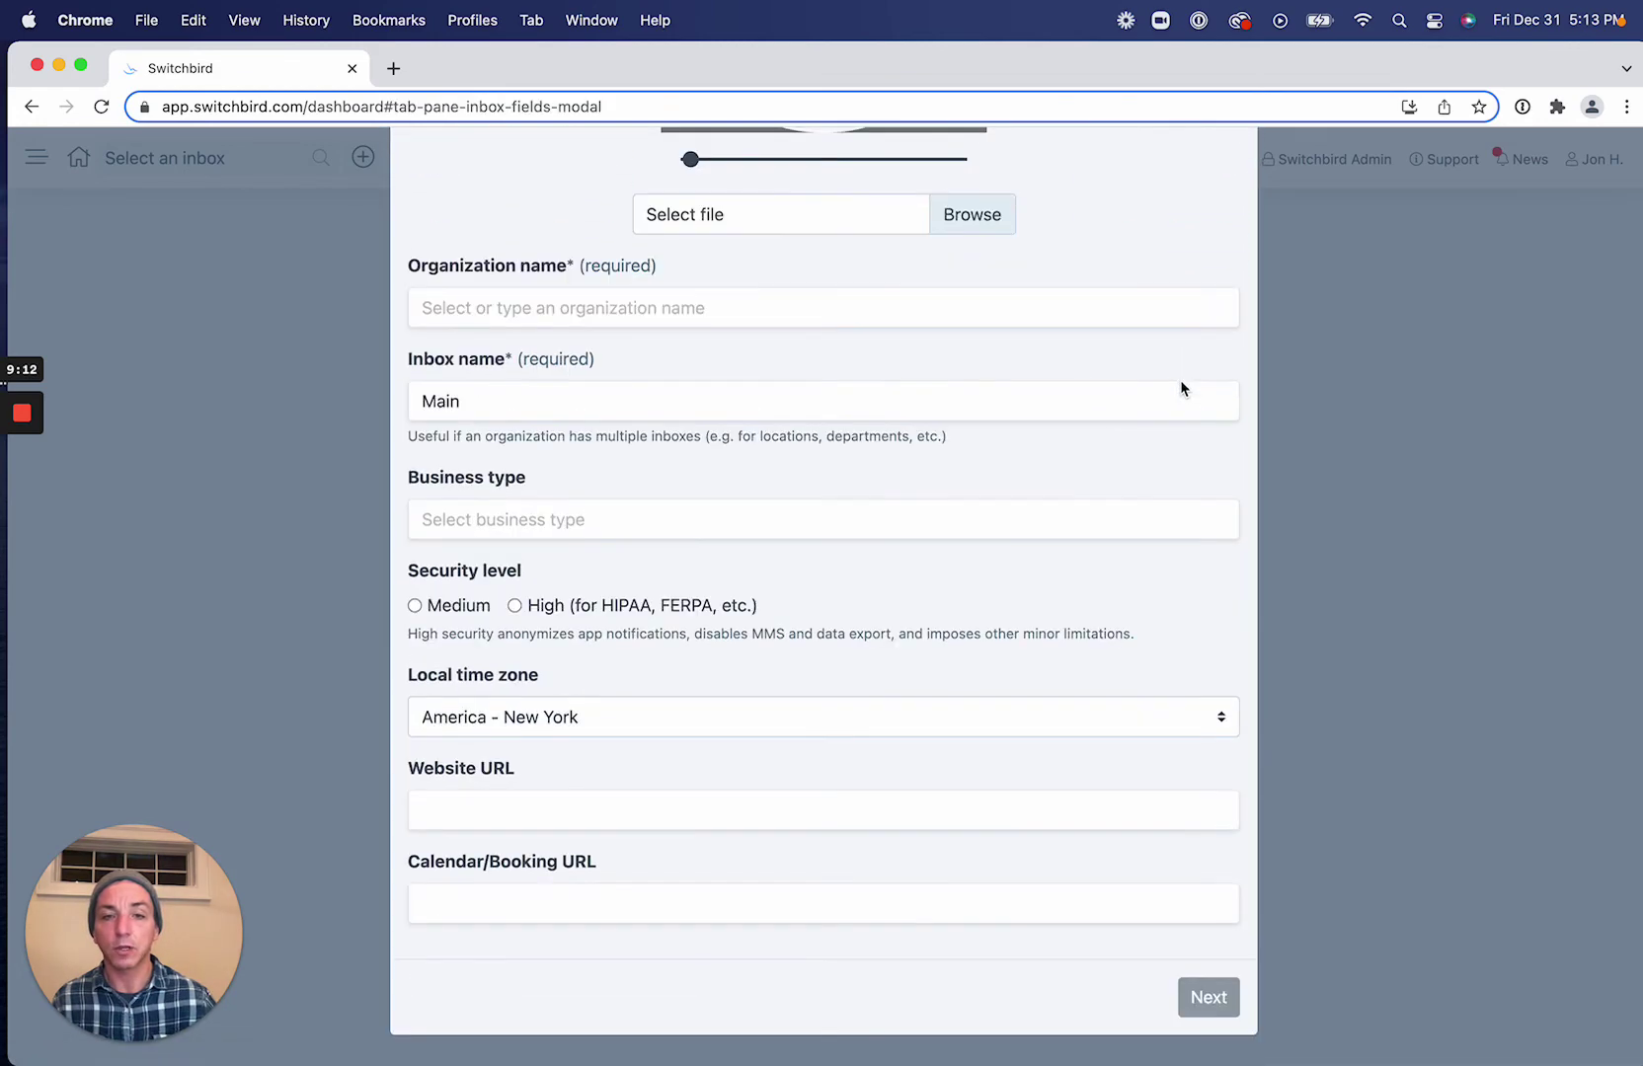
left_click(801, 318)
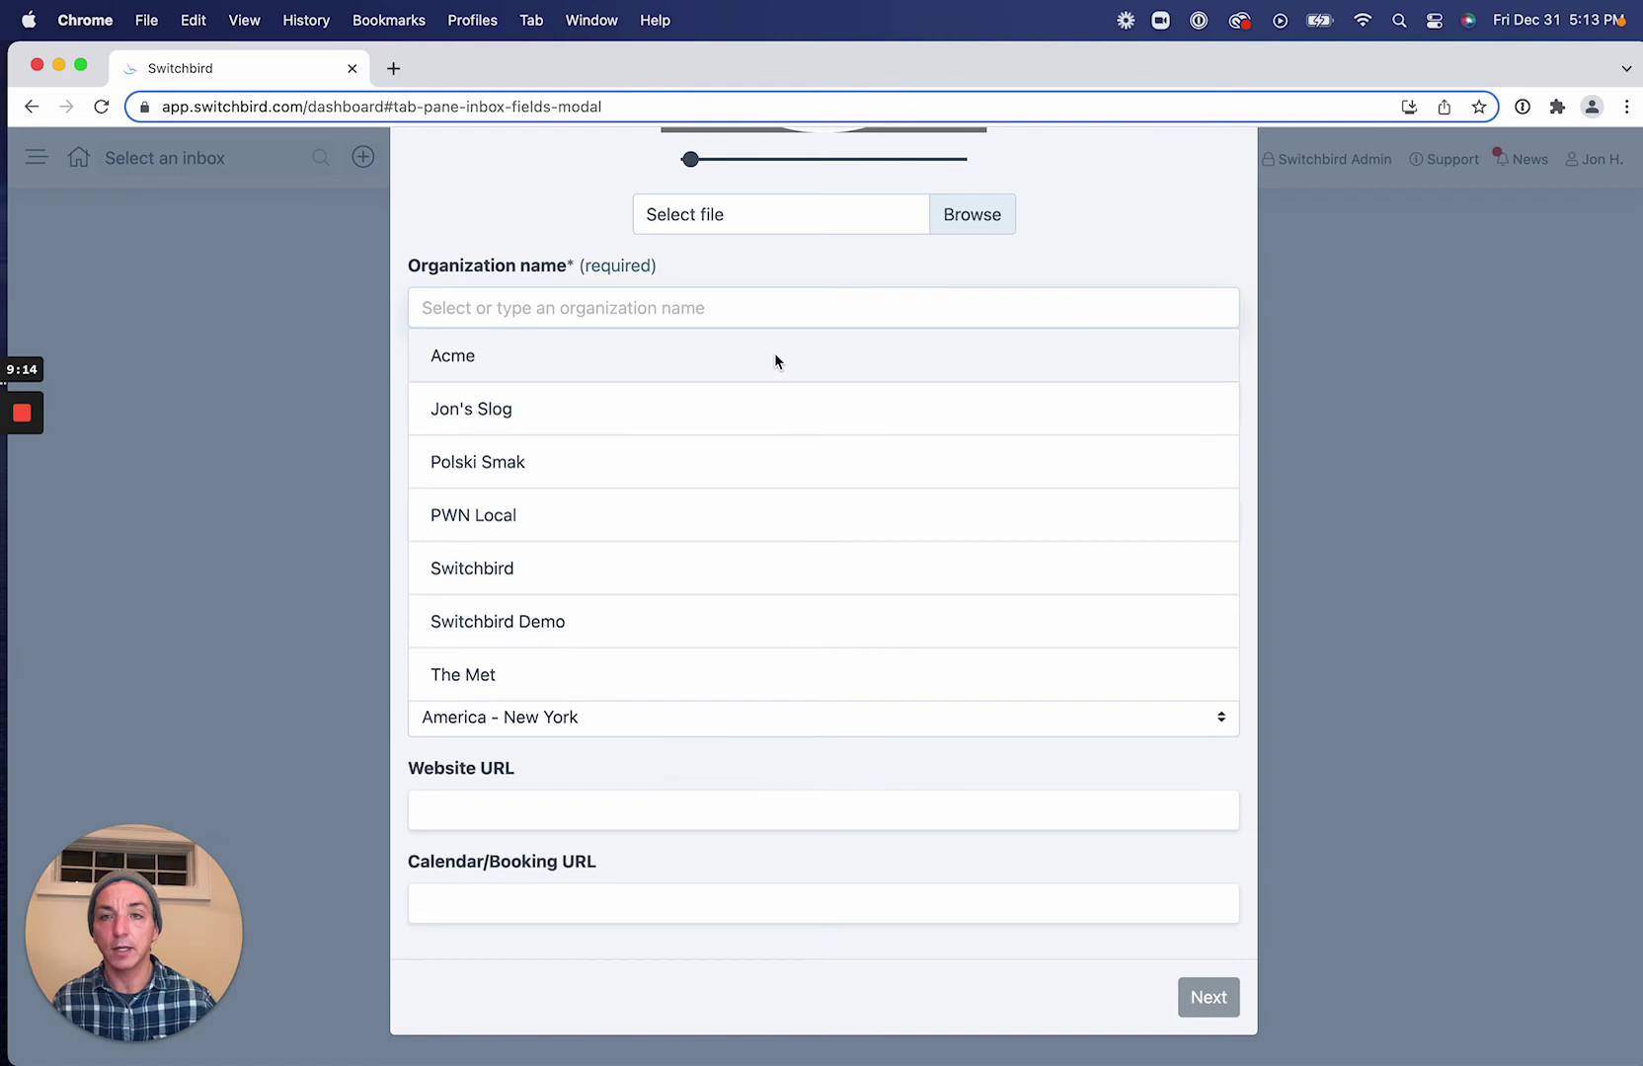
left_click(774, 355)
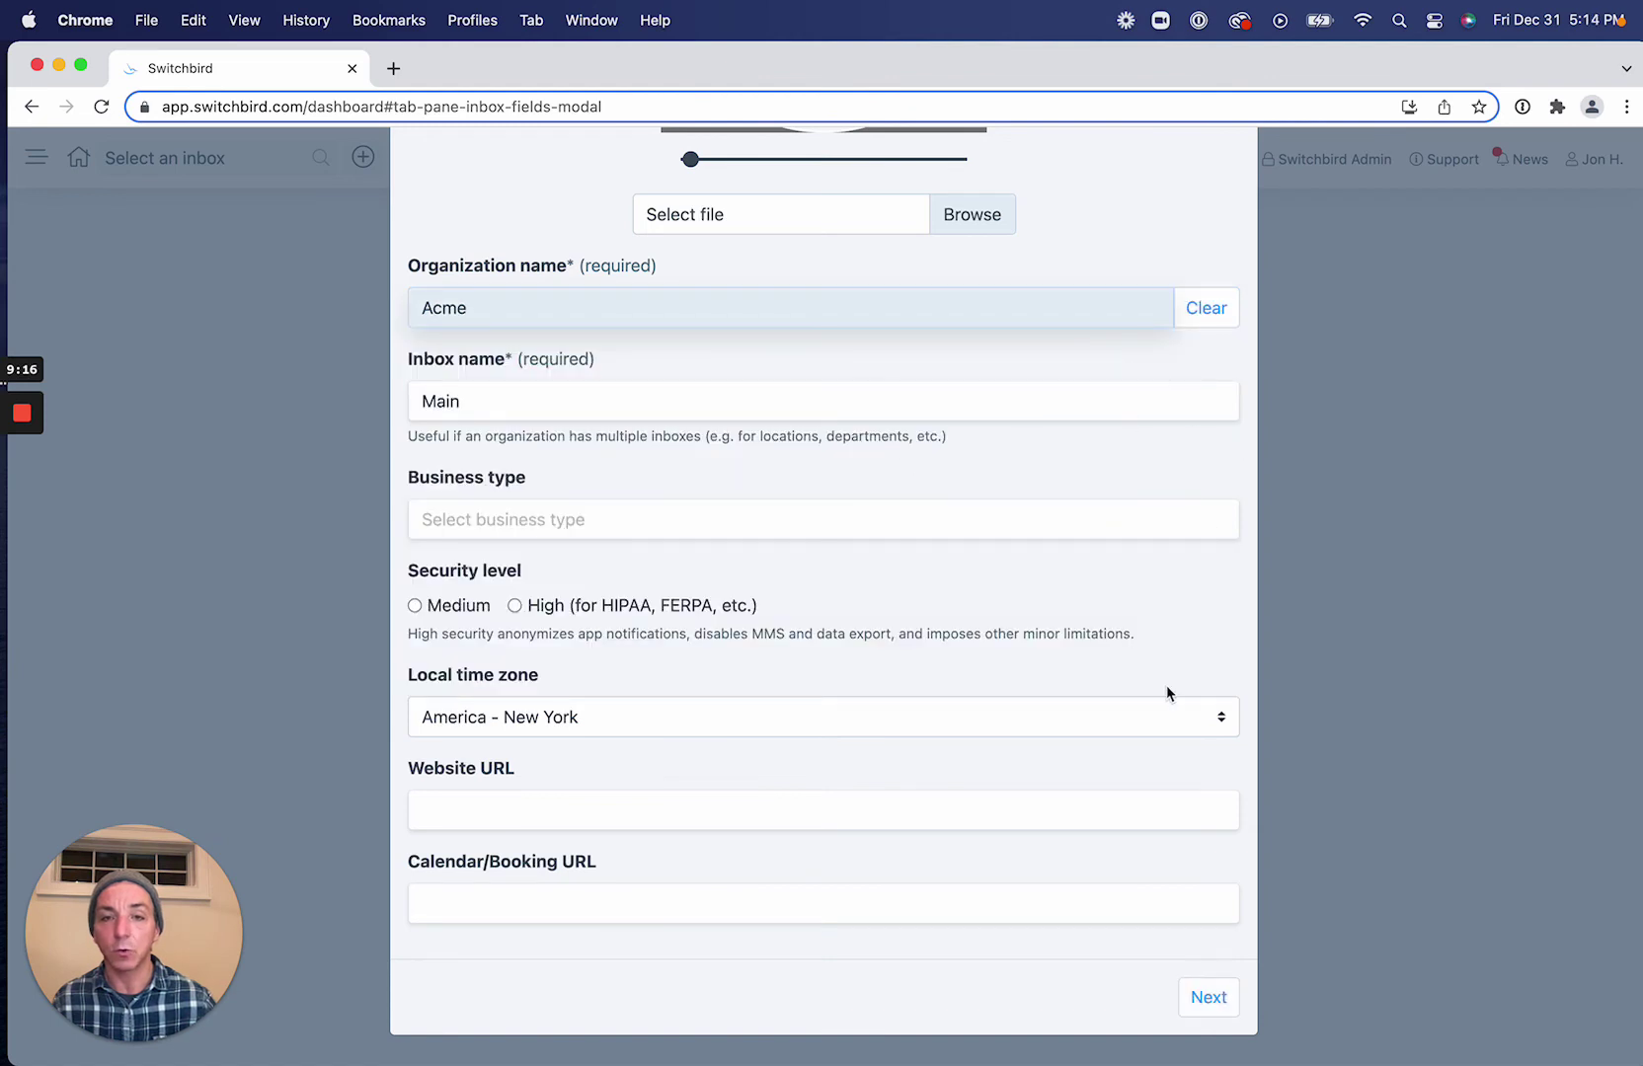
left_click(1222, 995)
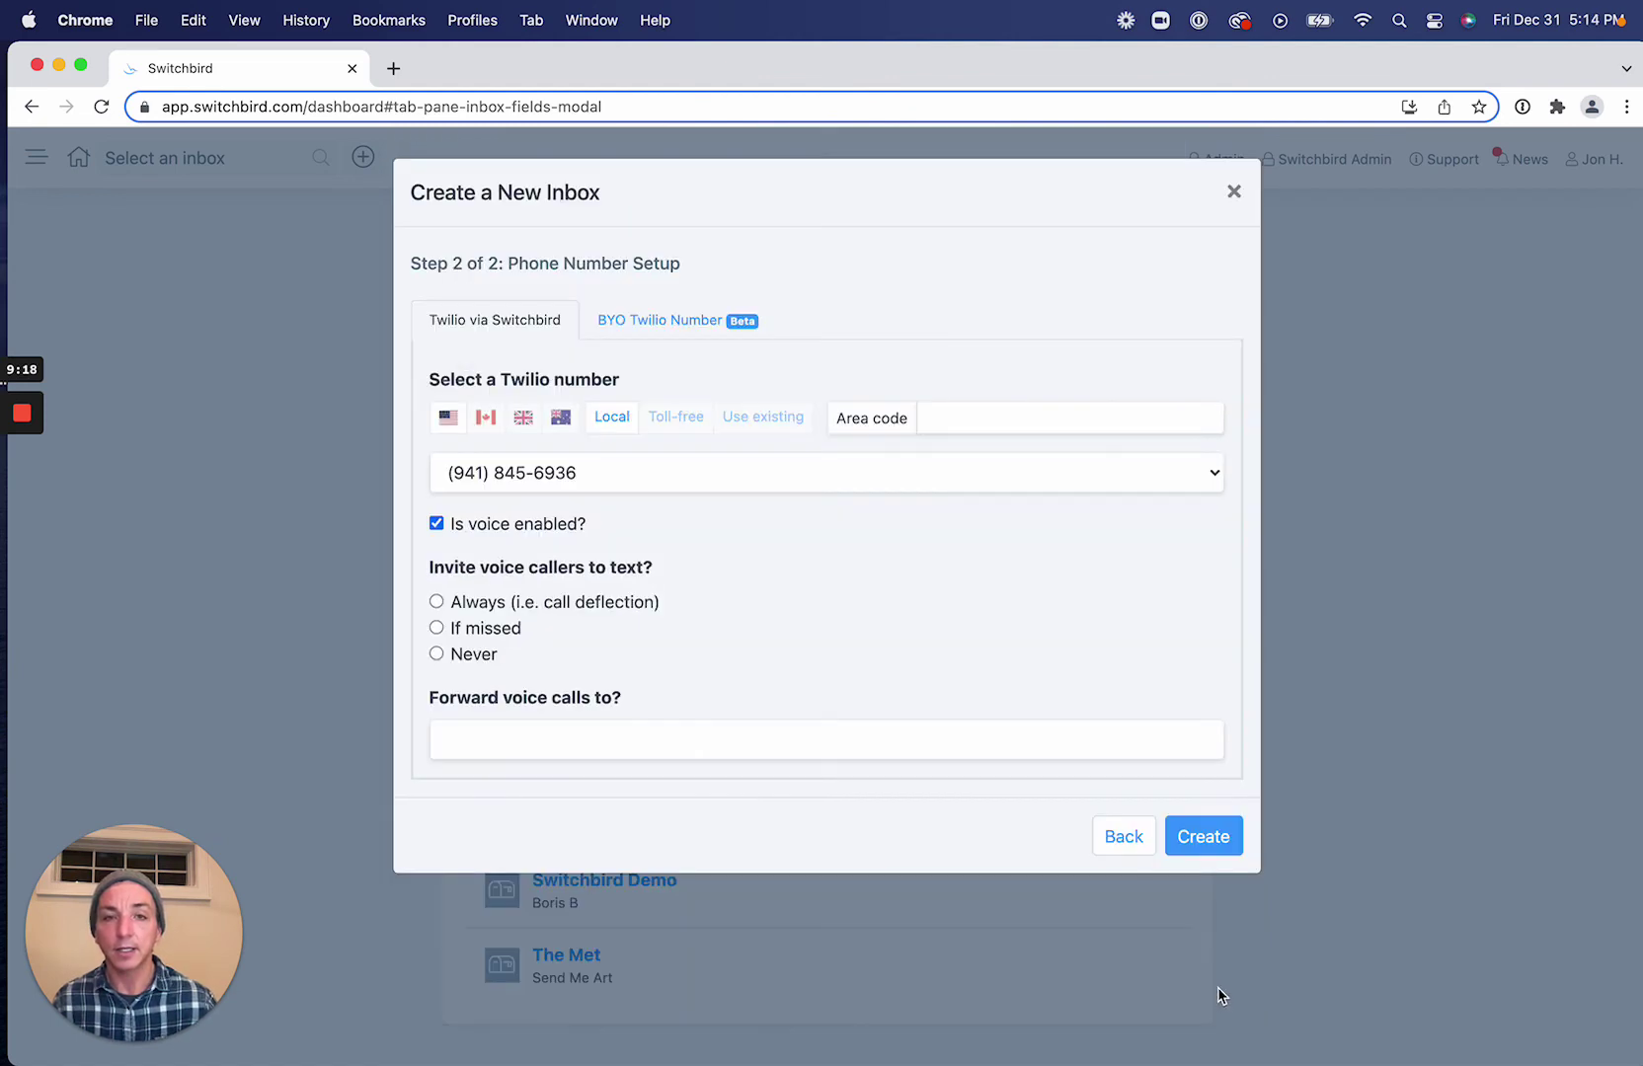
Assign the second existing number to the inbox and set call deflection to Always.
left_click(753, 419)
left_click(739, 473)
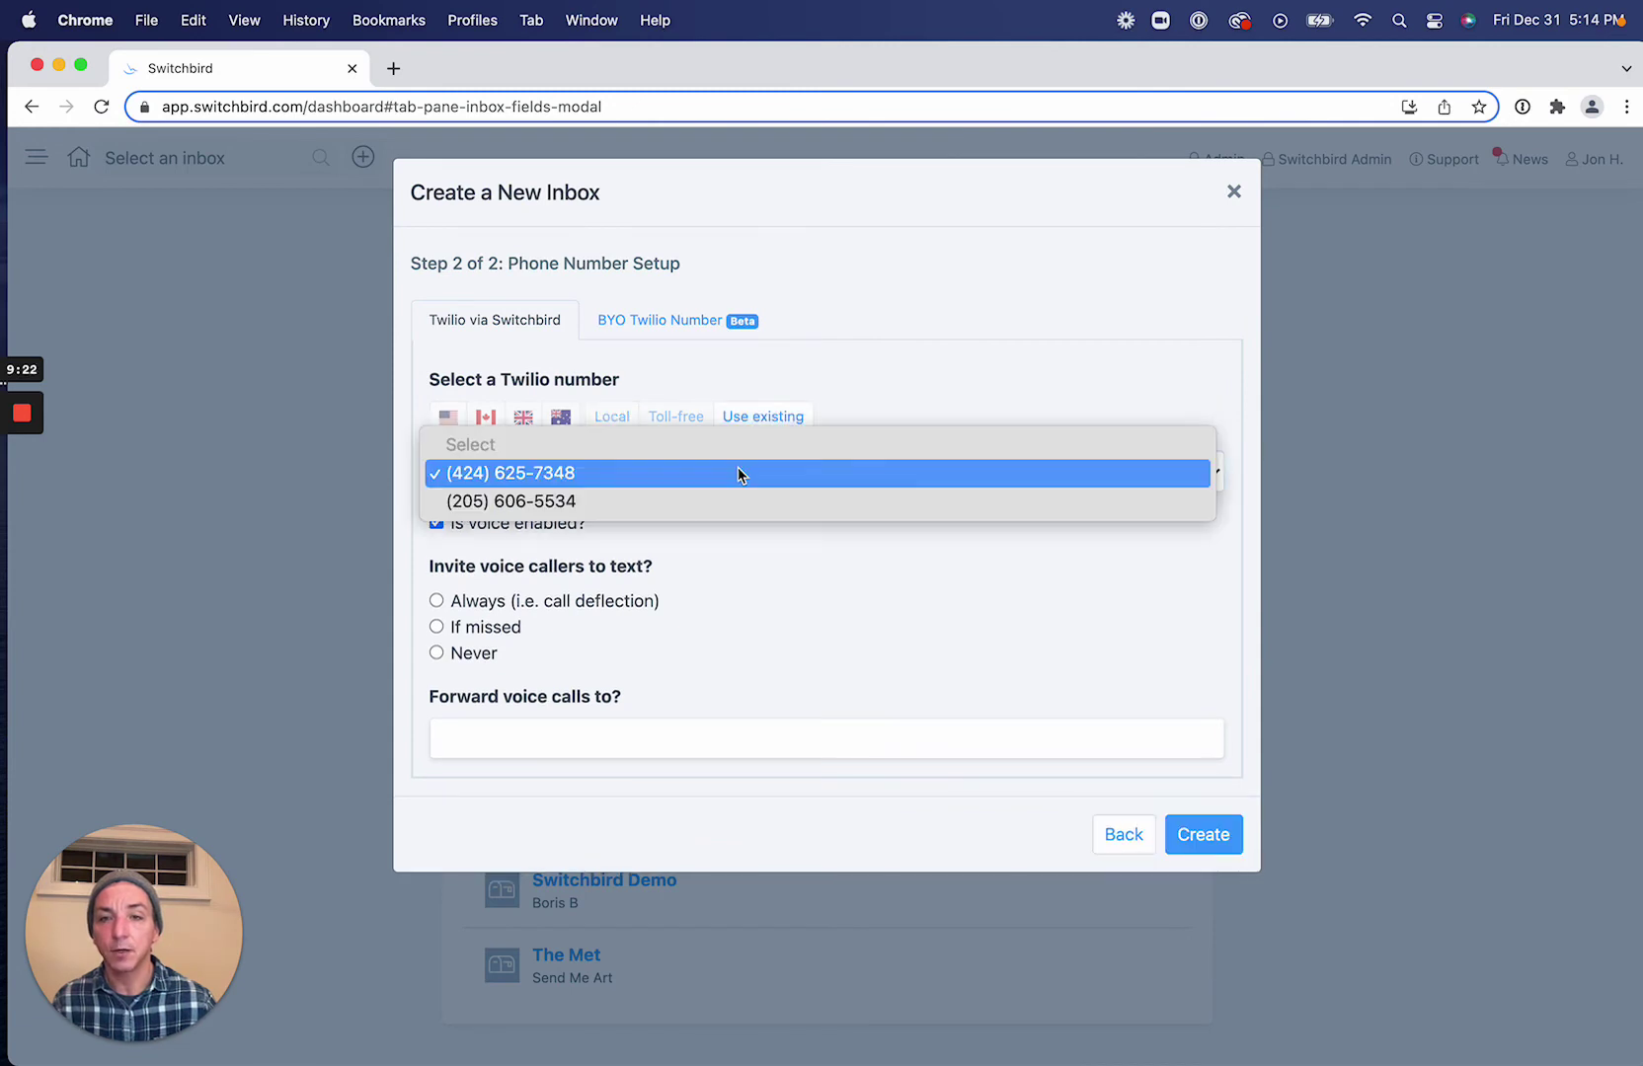
left_click(733, 502)
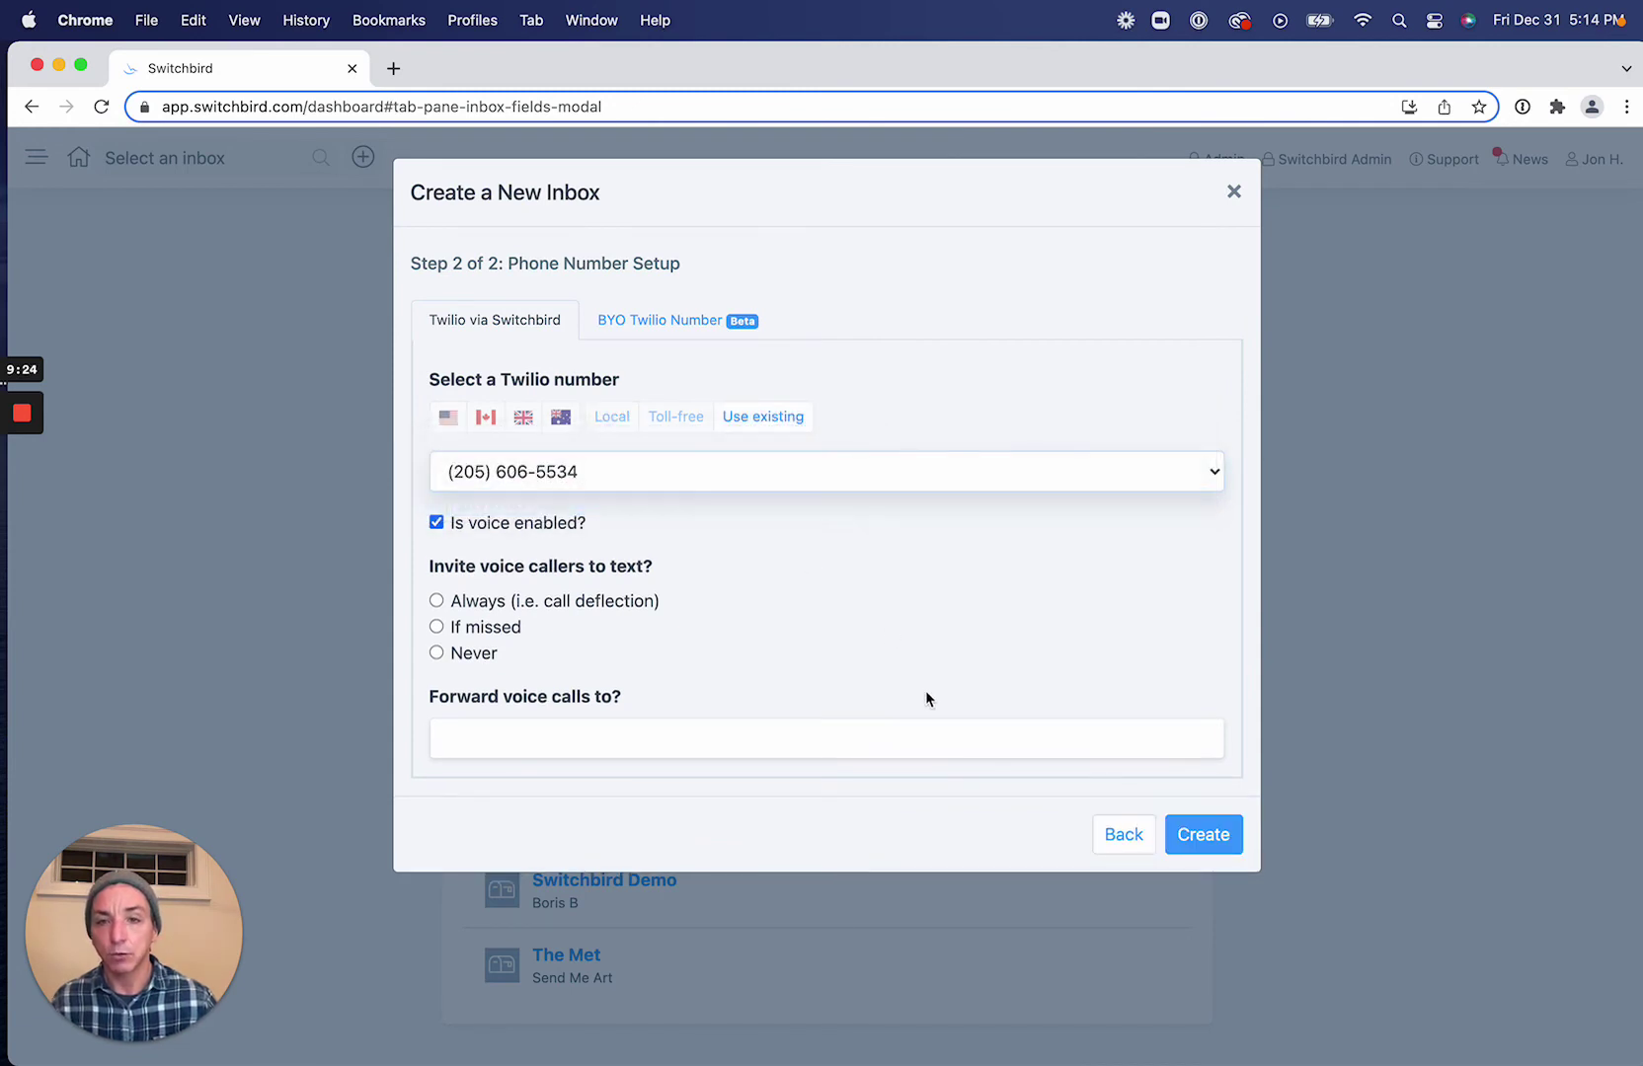
left_click(436, 600)
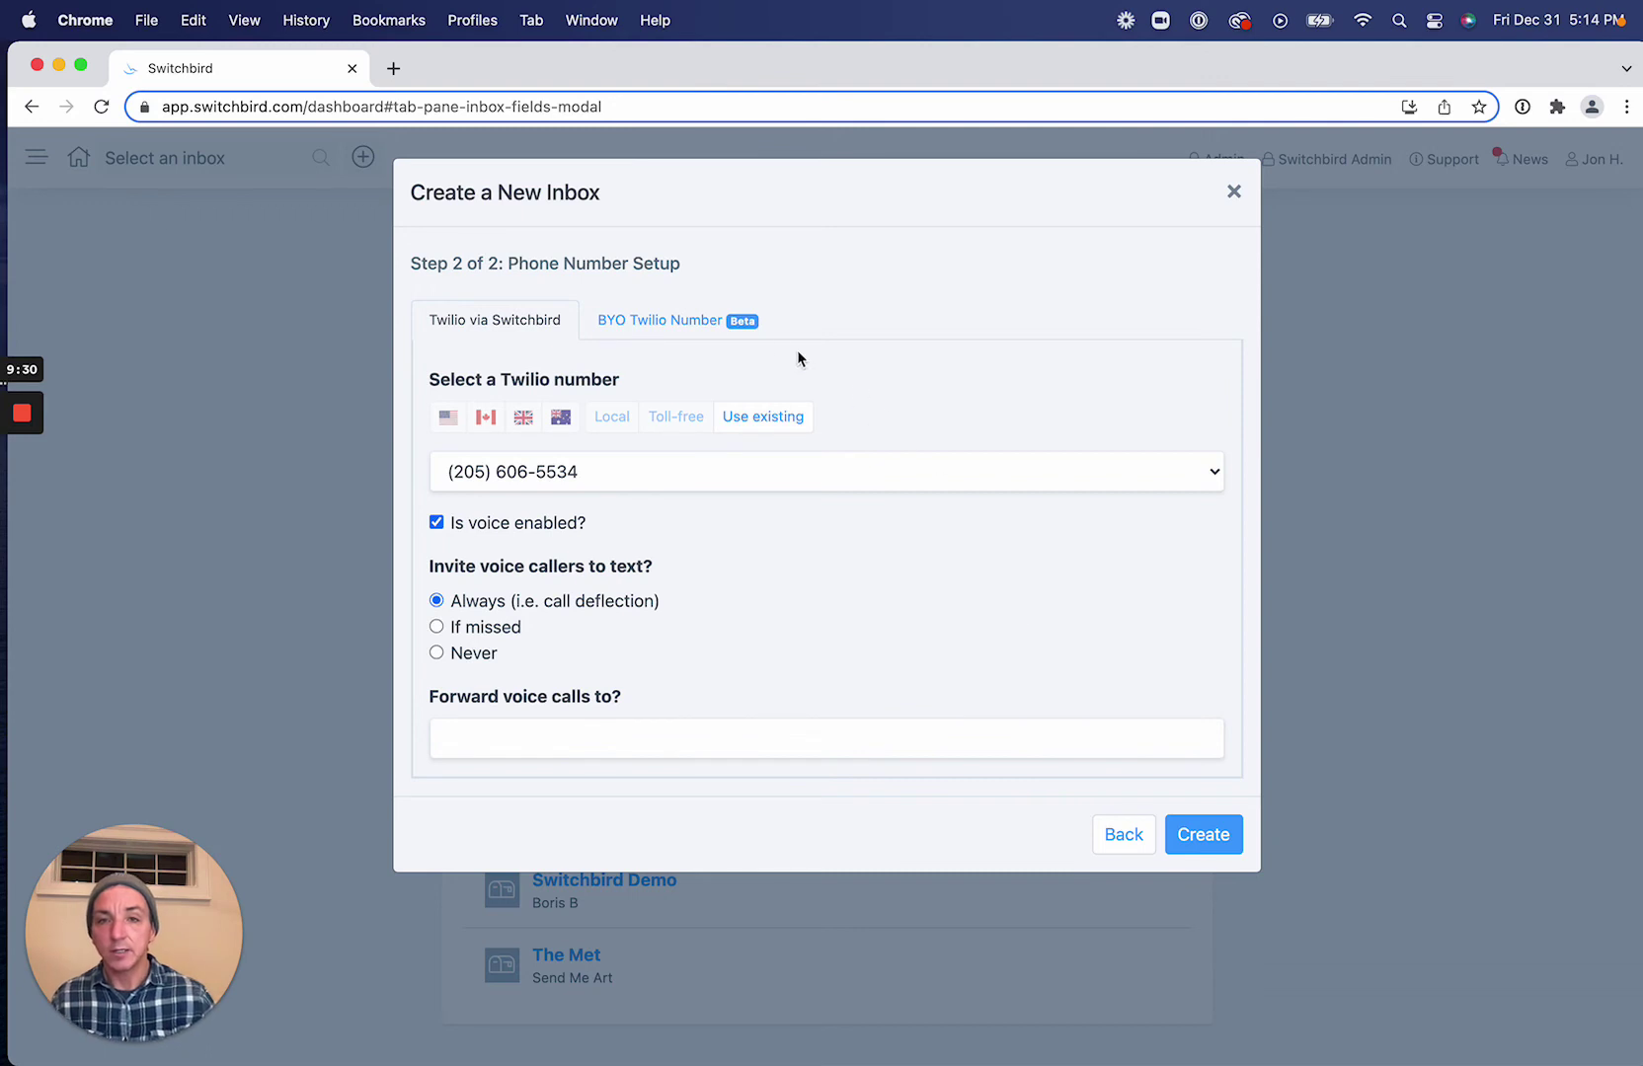
left_click(699, 322)
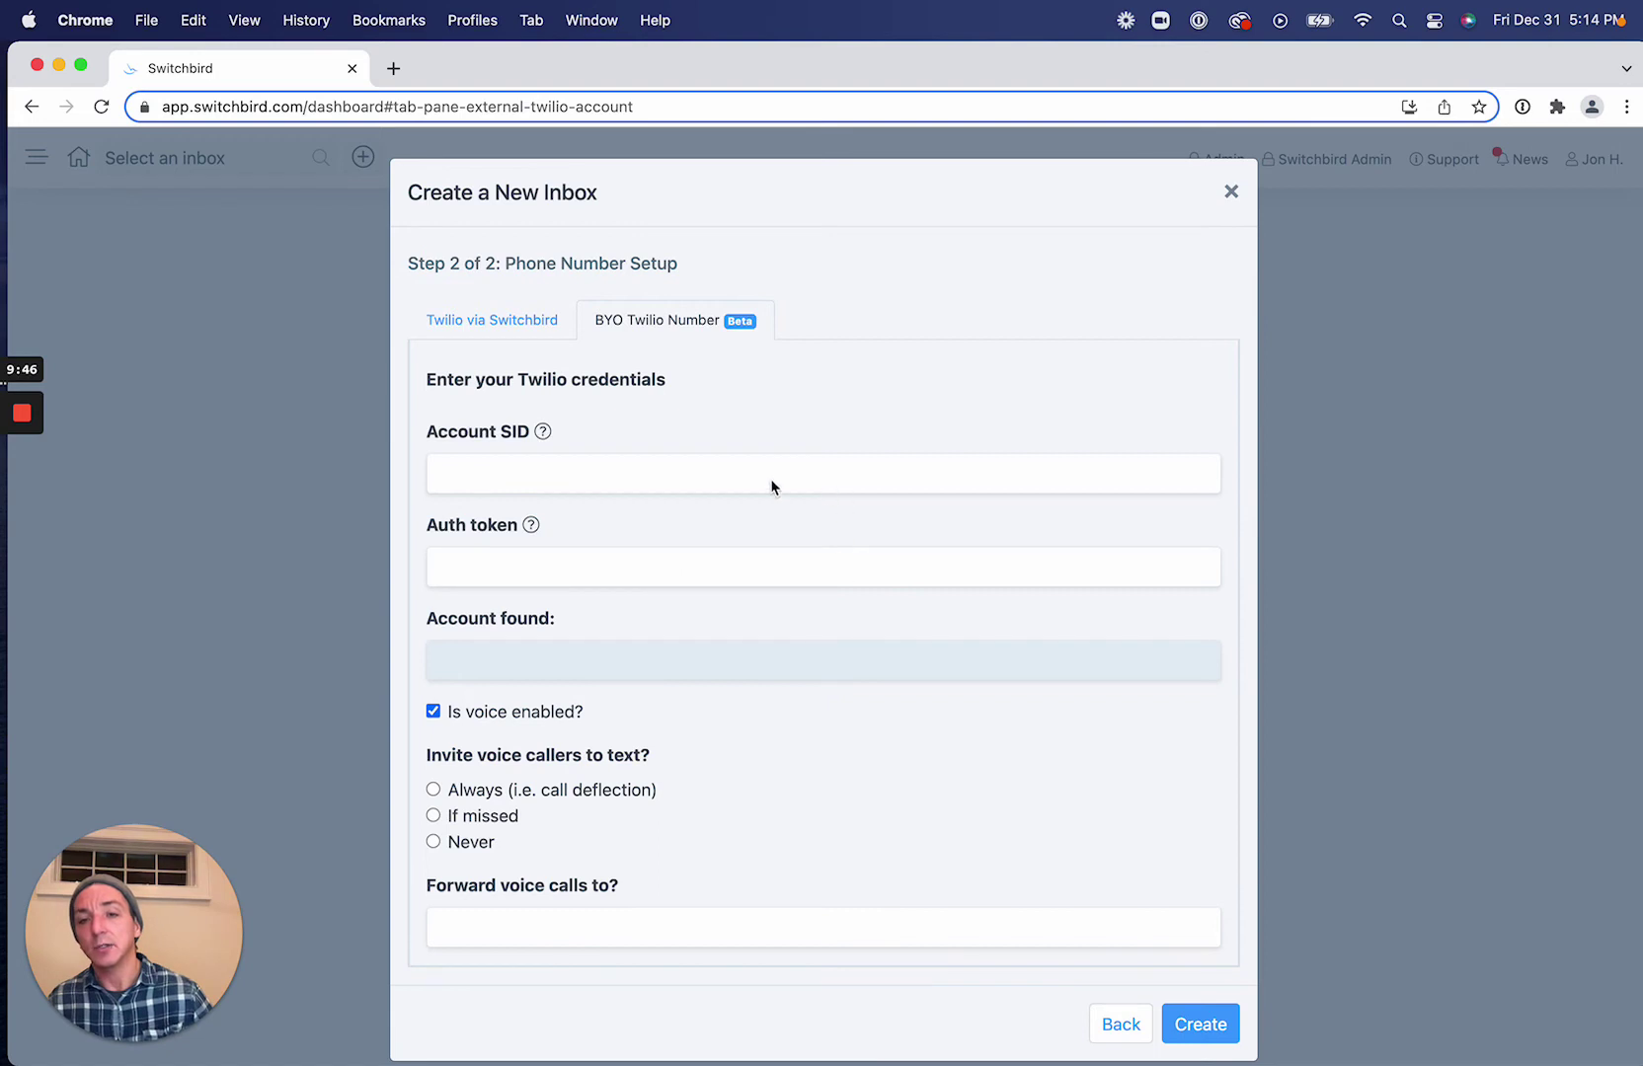
left_click(514, 328)
Create the Acme - Main inbox and open its Settings page.
left_click(1208, 849)
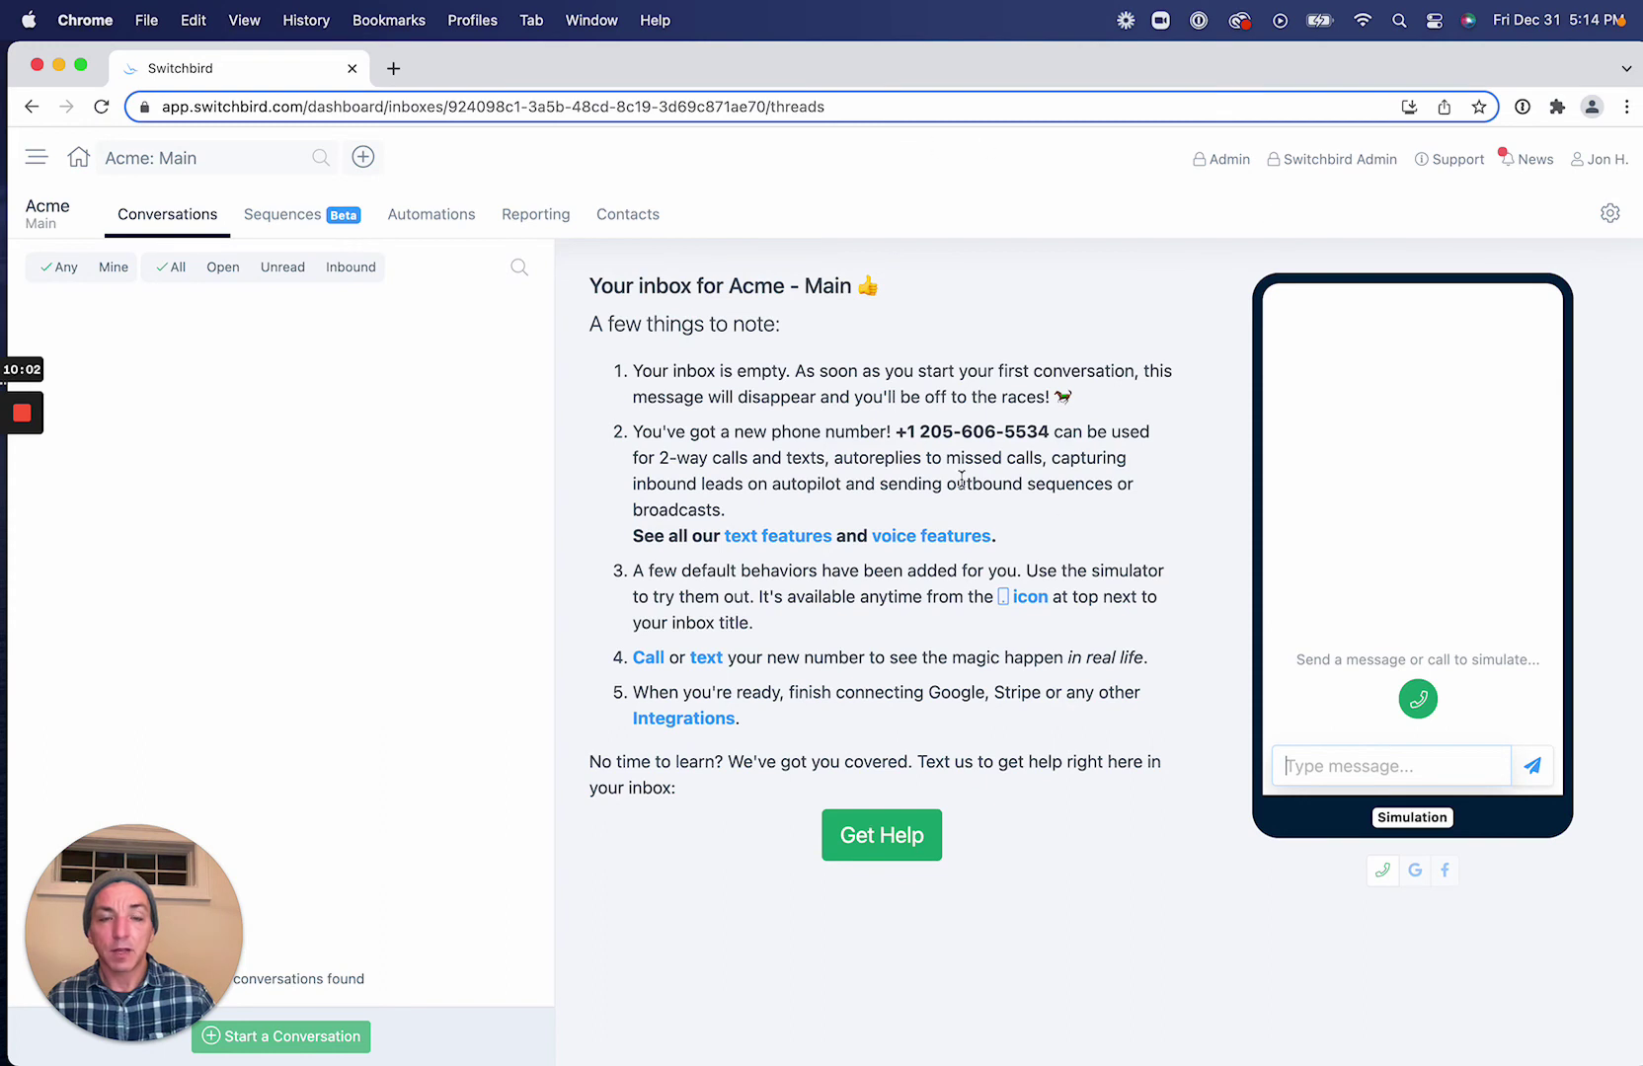
left_click(1613, 219)
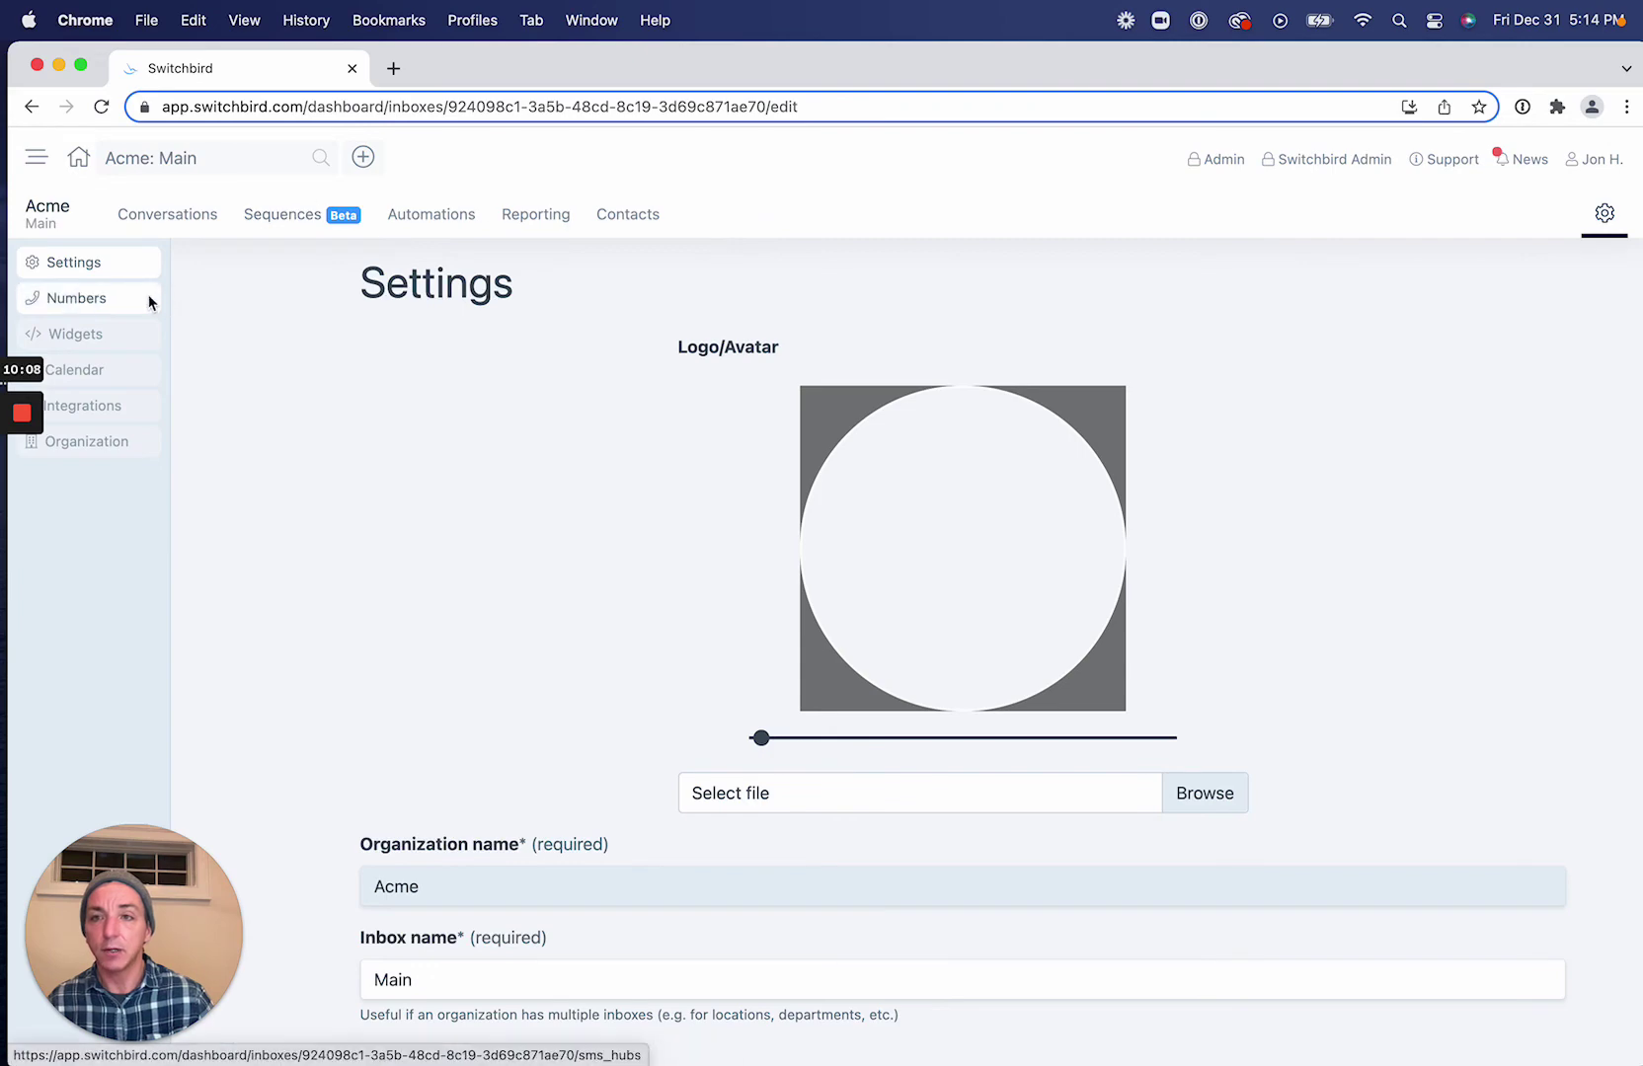
left_click(149, 298)
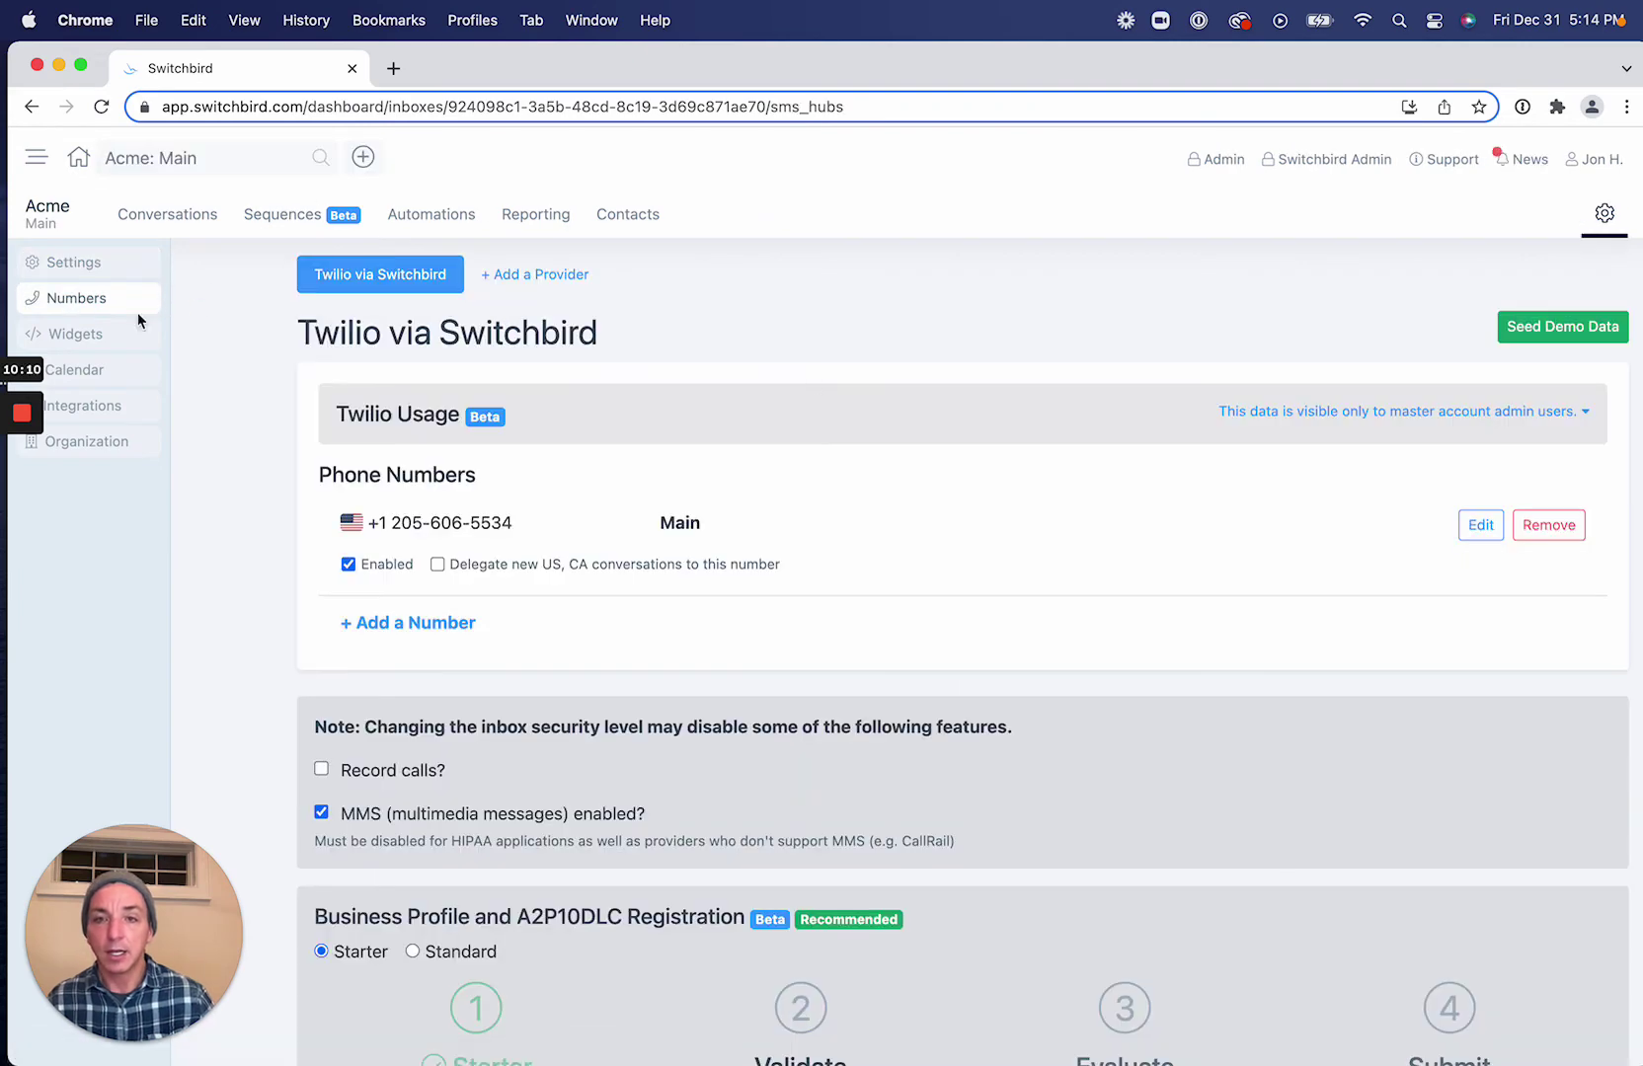
scroll(976, 583, "down", 3)
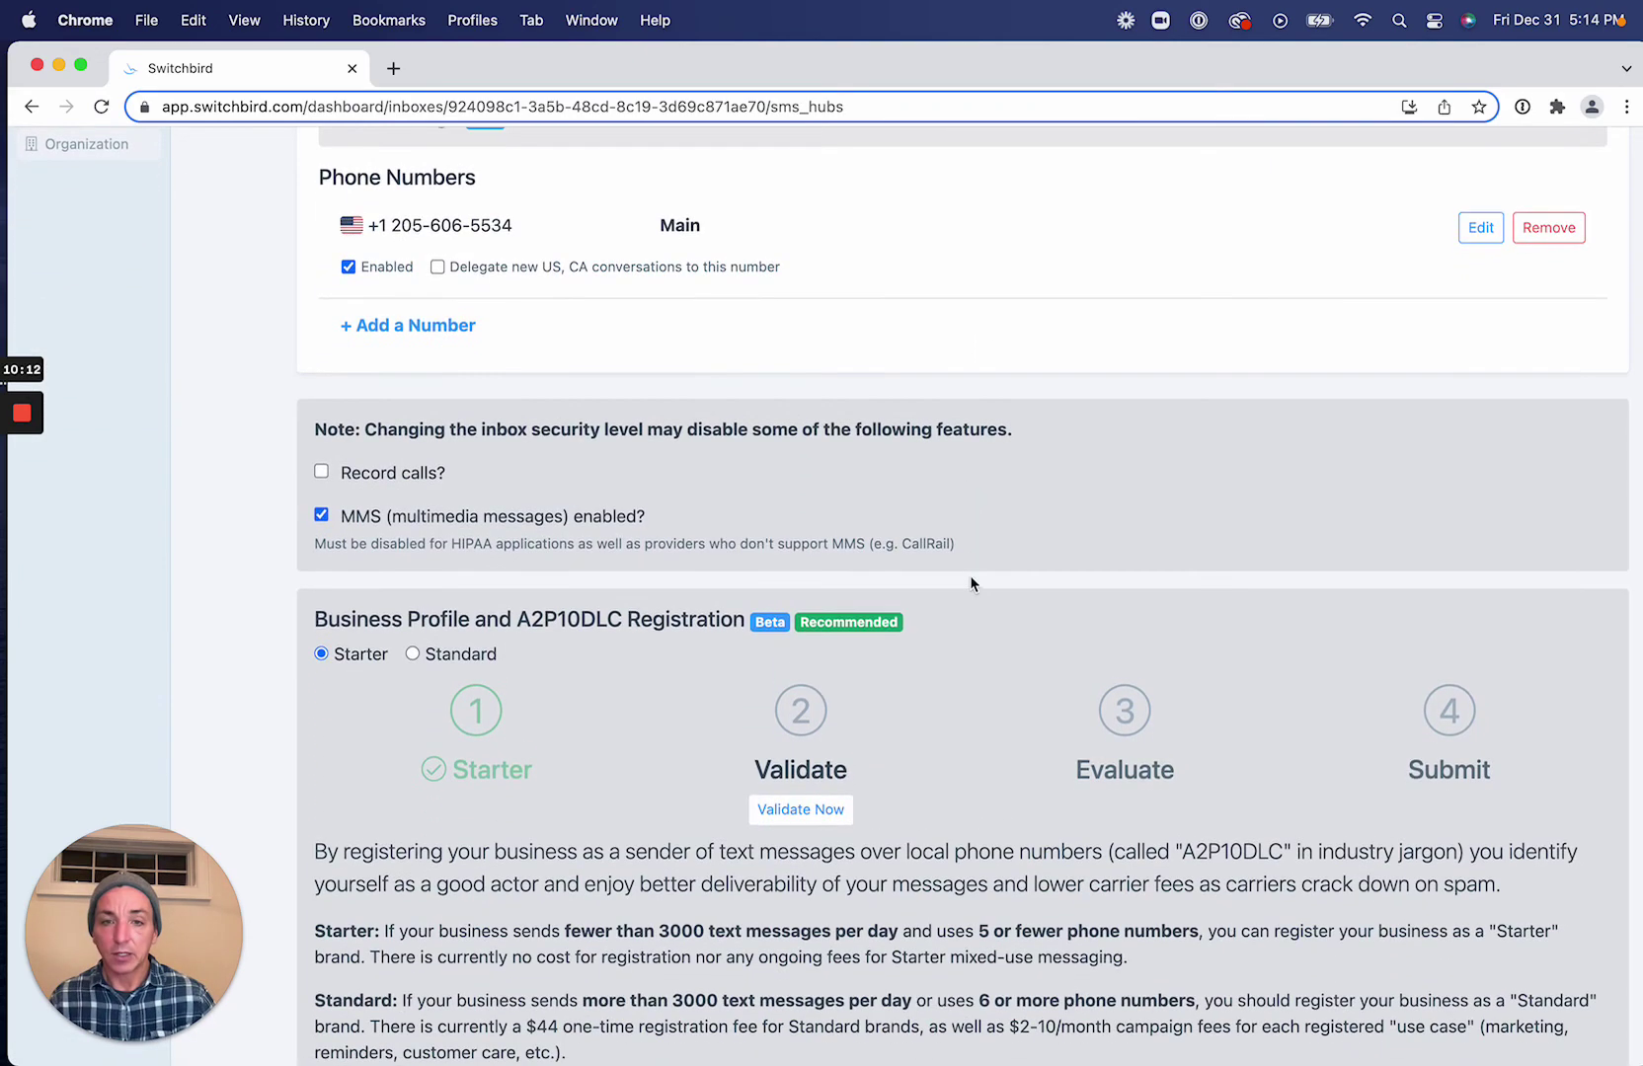
scroll(959, 720, "down", 3)
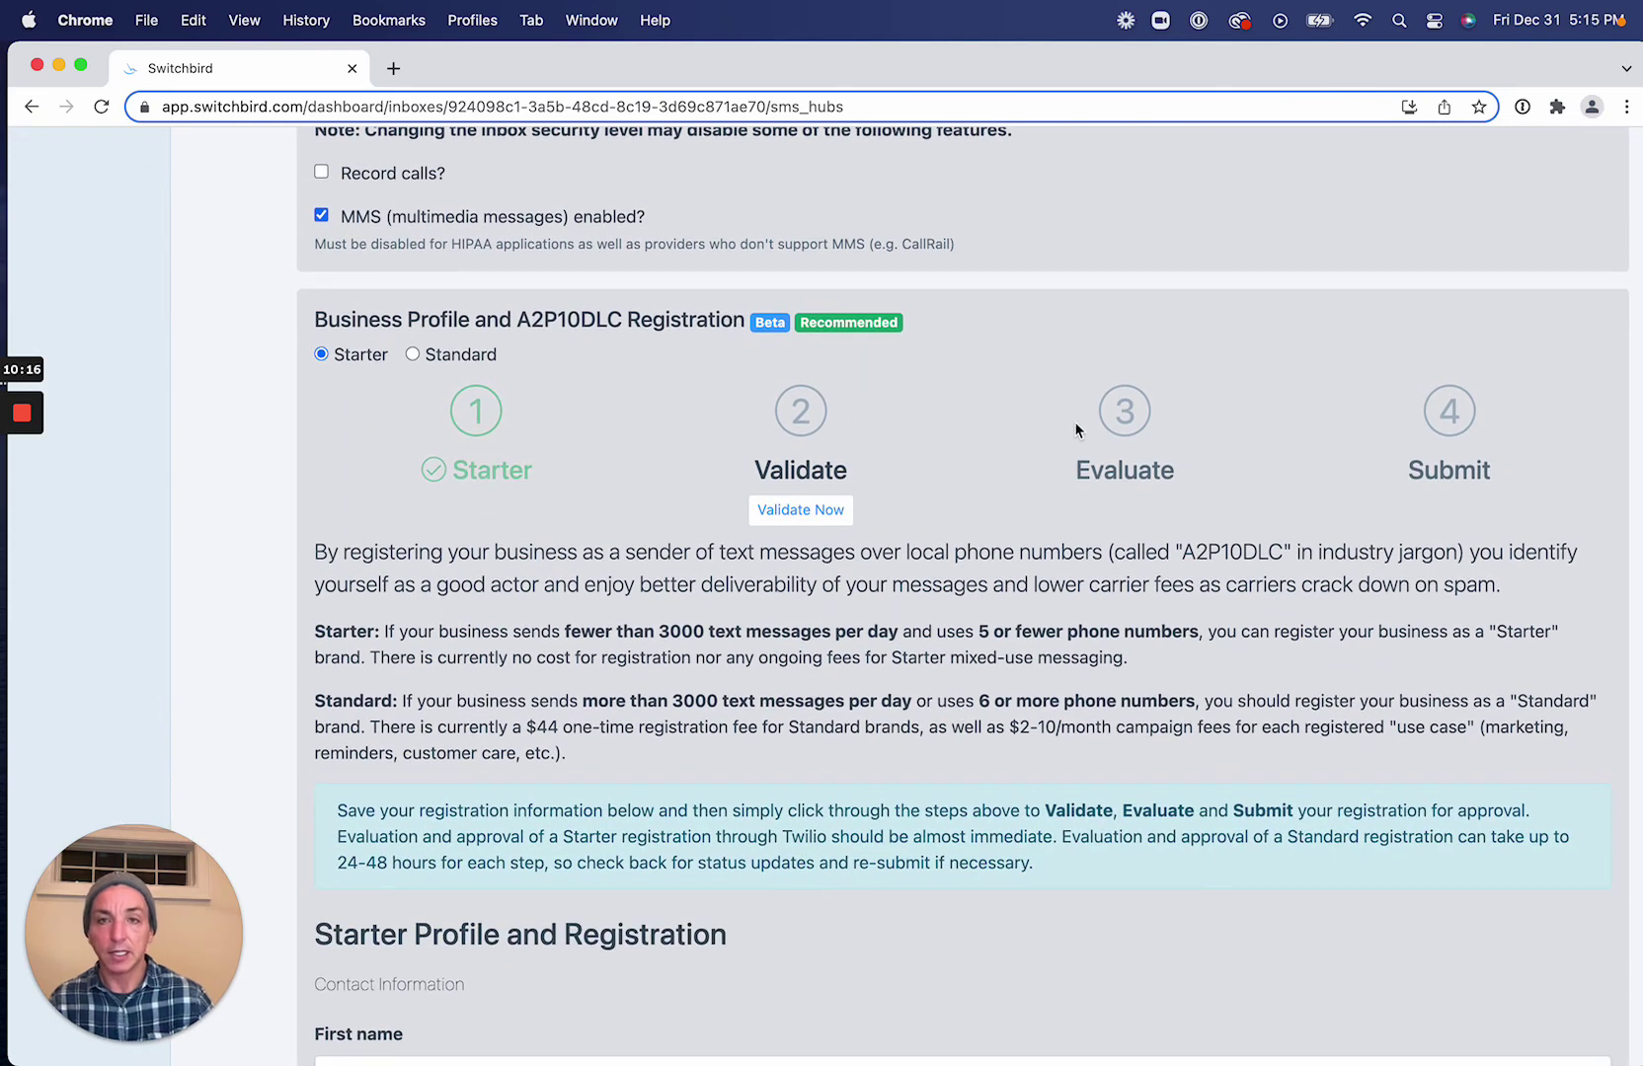
scroll(979, 446, "down", 1)
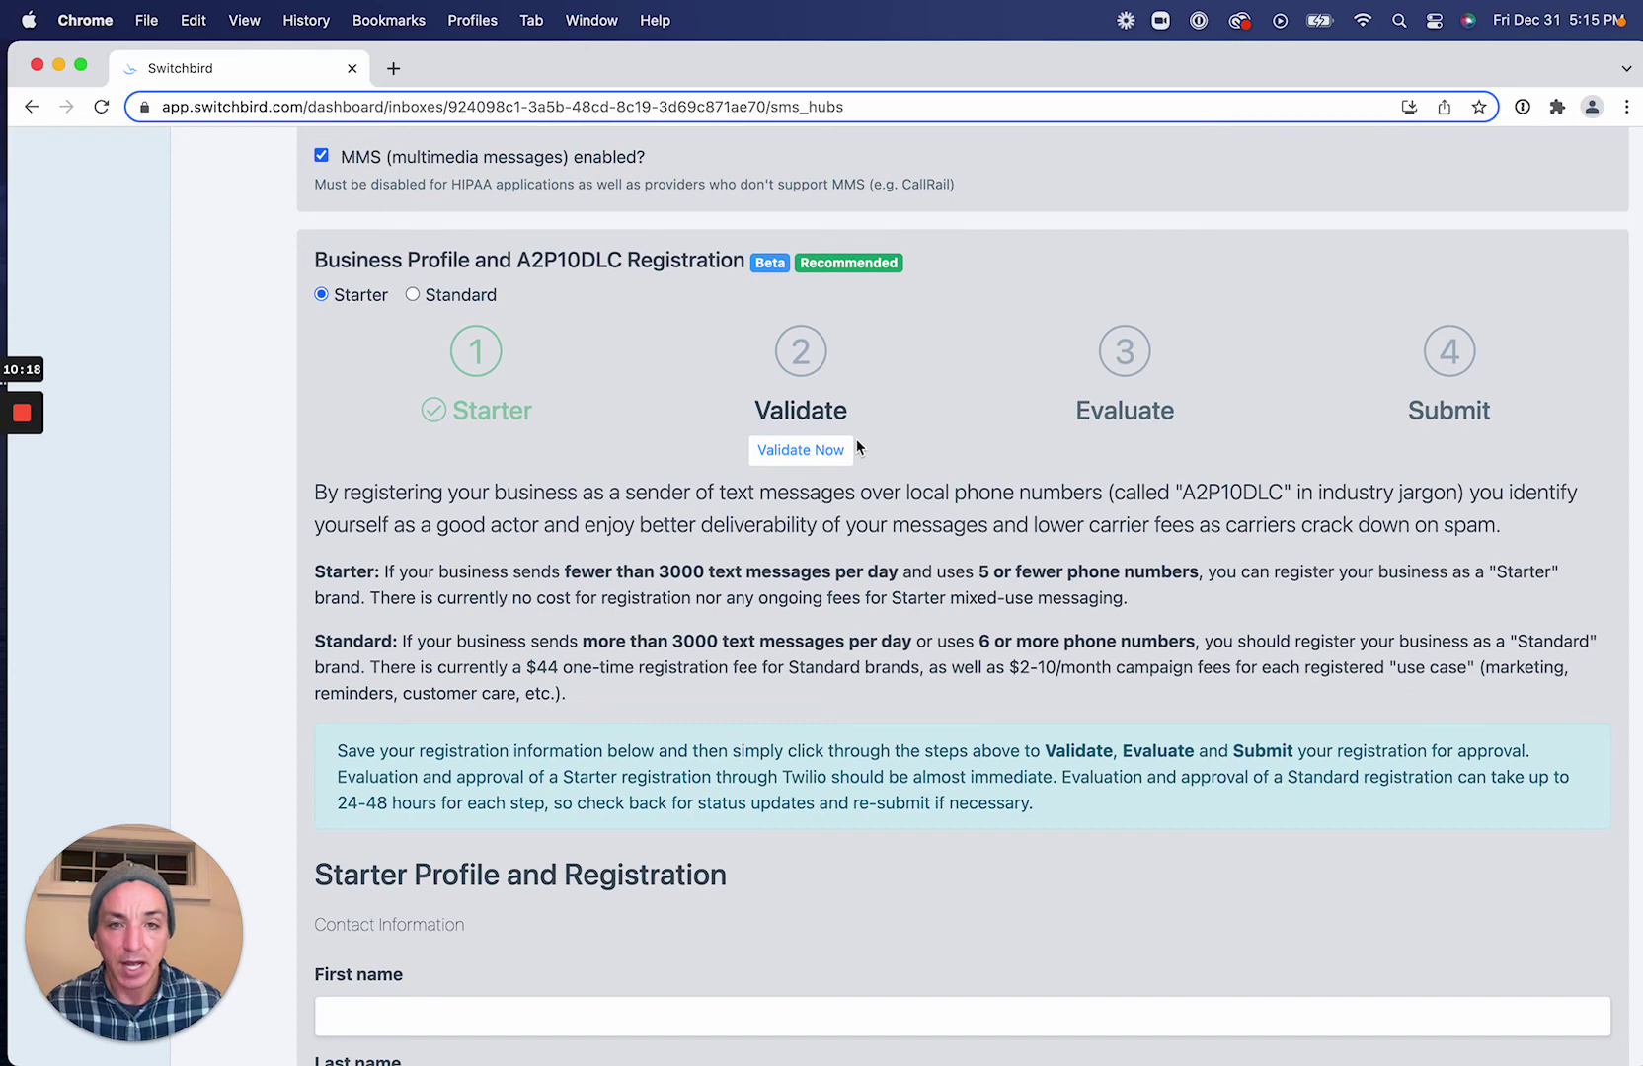
scroll(858, 447, "down", 1)
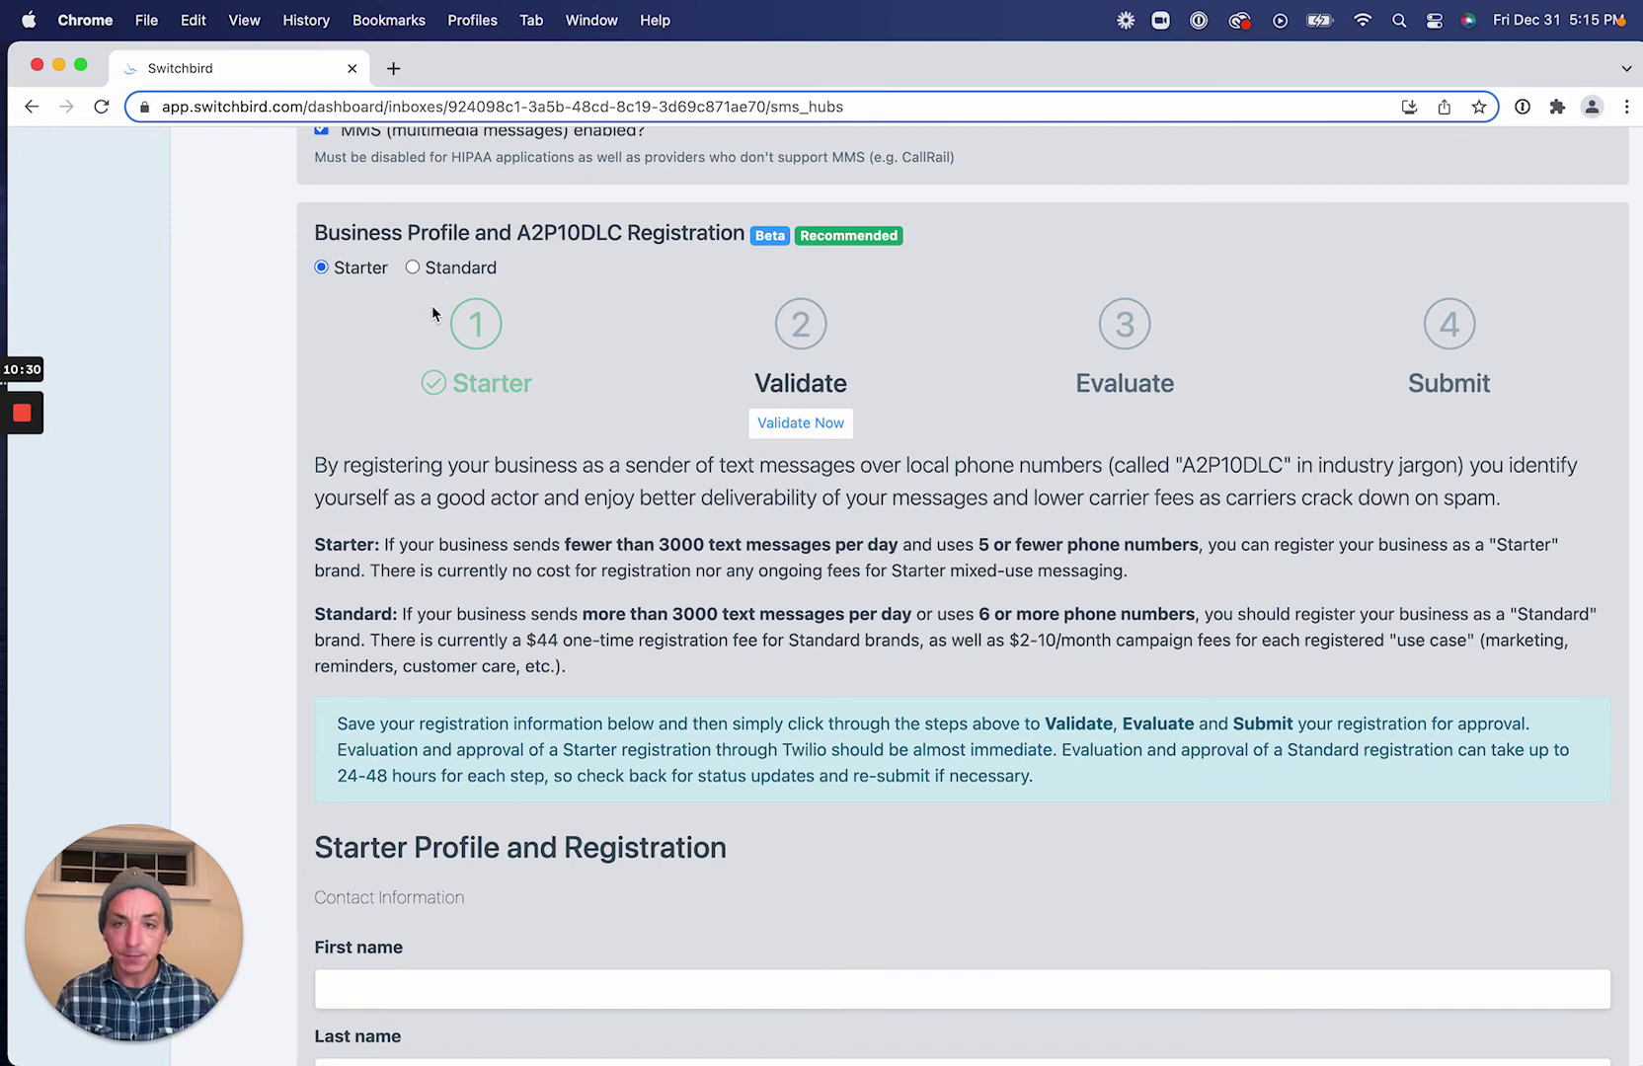
left_click_drag(566, 546, 1192, 544)
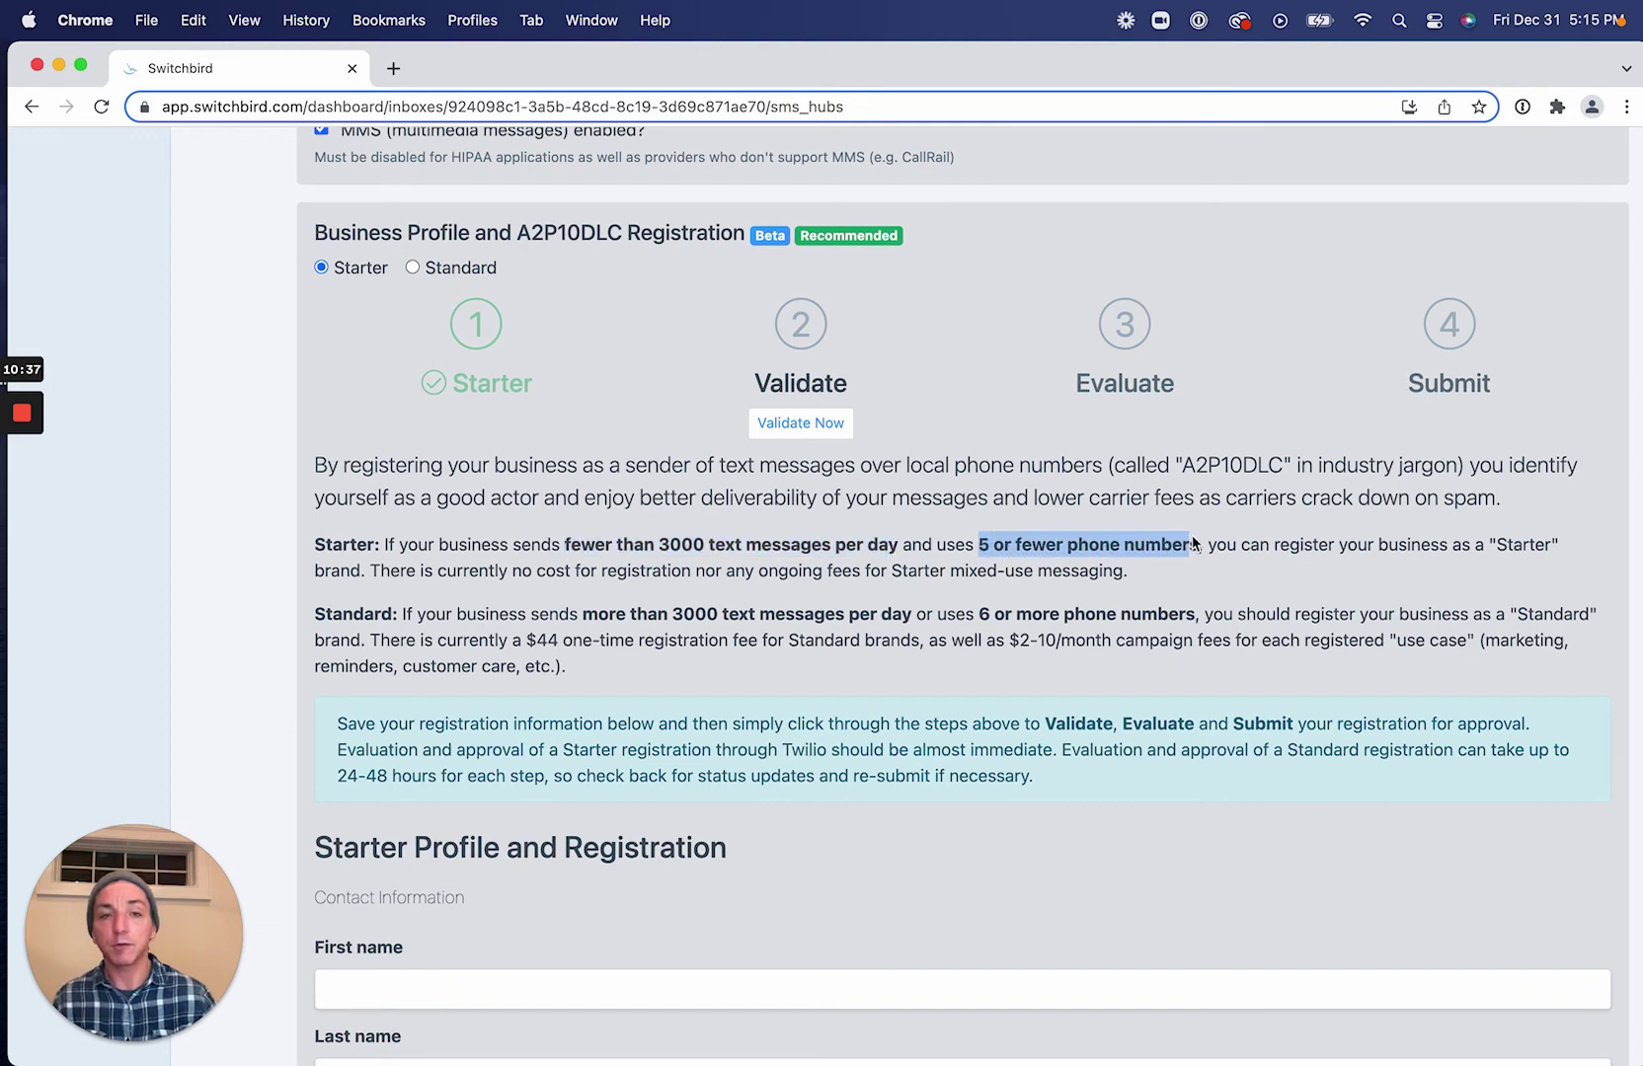
left_click(985, 644)
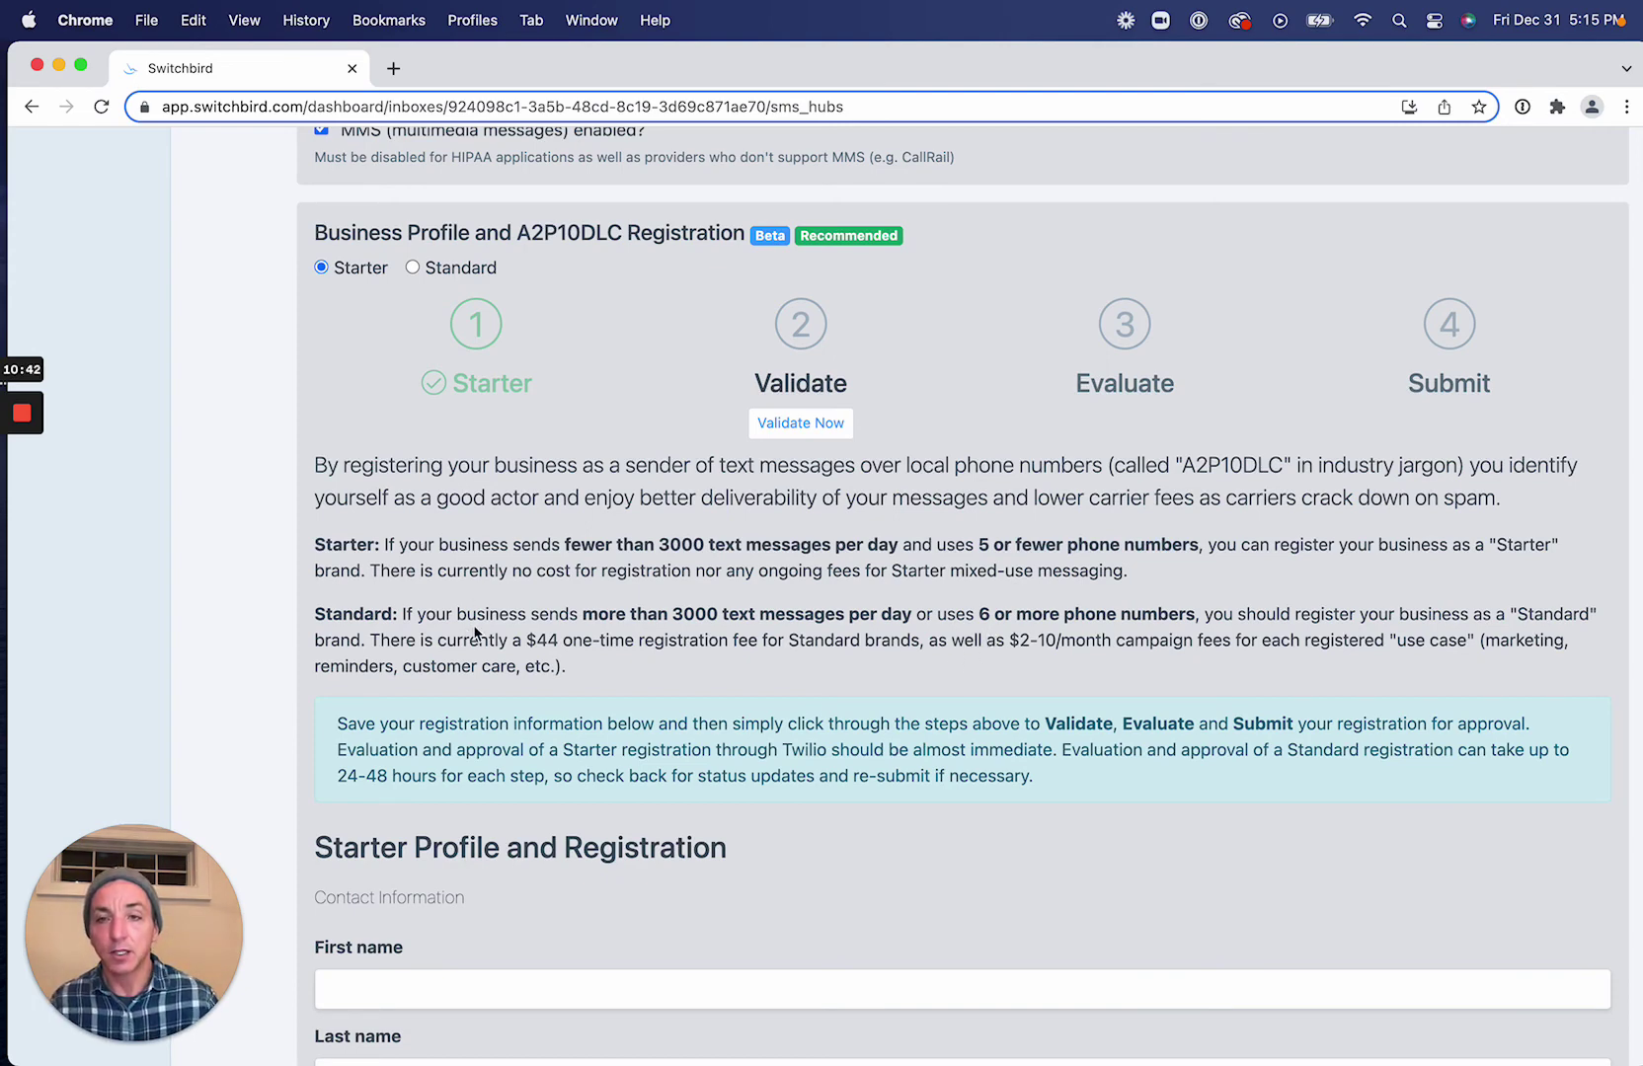
Enter the contact's first and last name in the Starter Profile form.
scroll(523, 562, "down", 5)
scroll(525, 570, "down", 3)
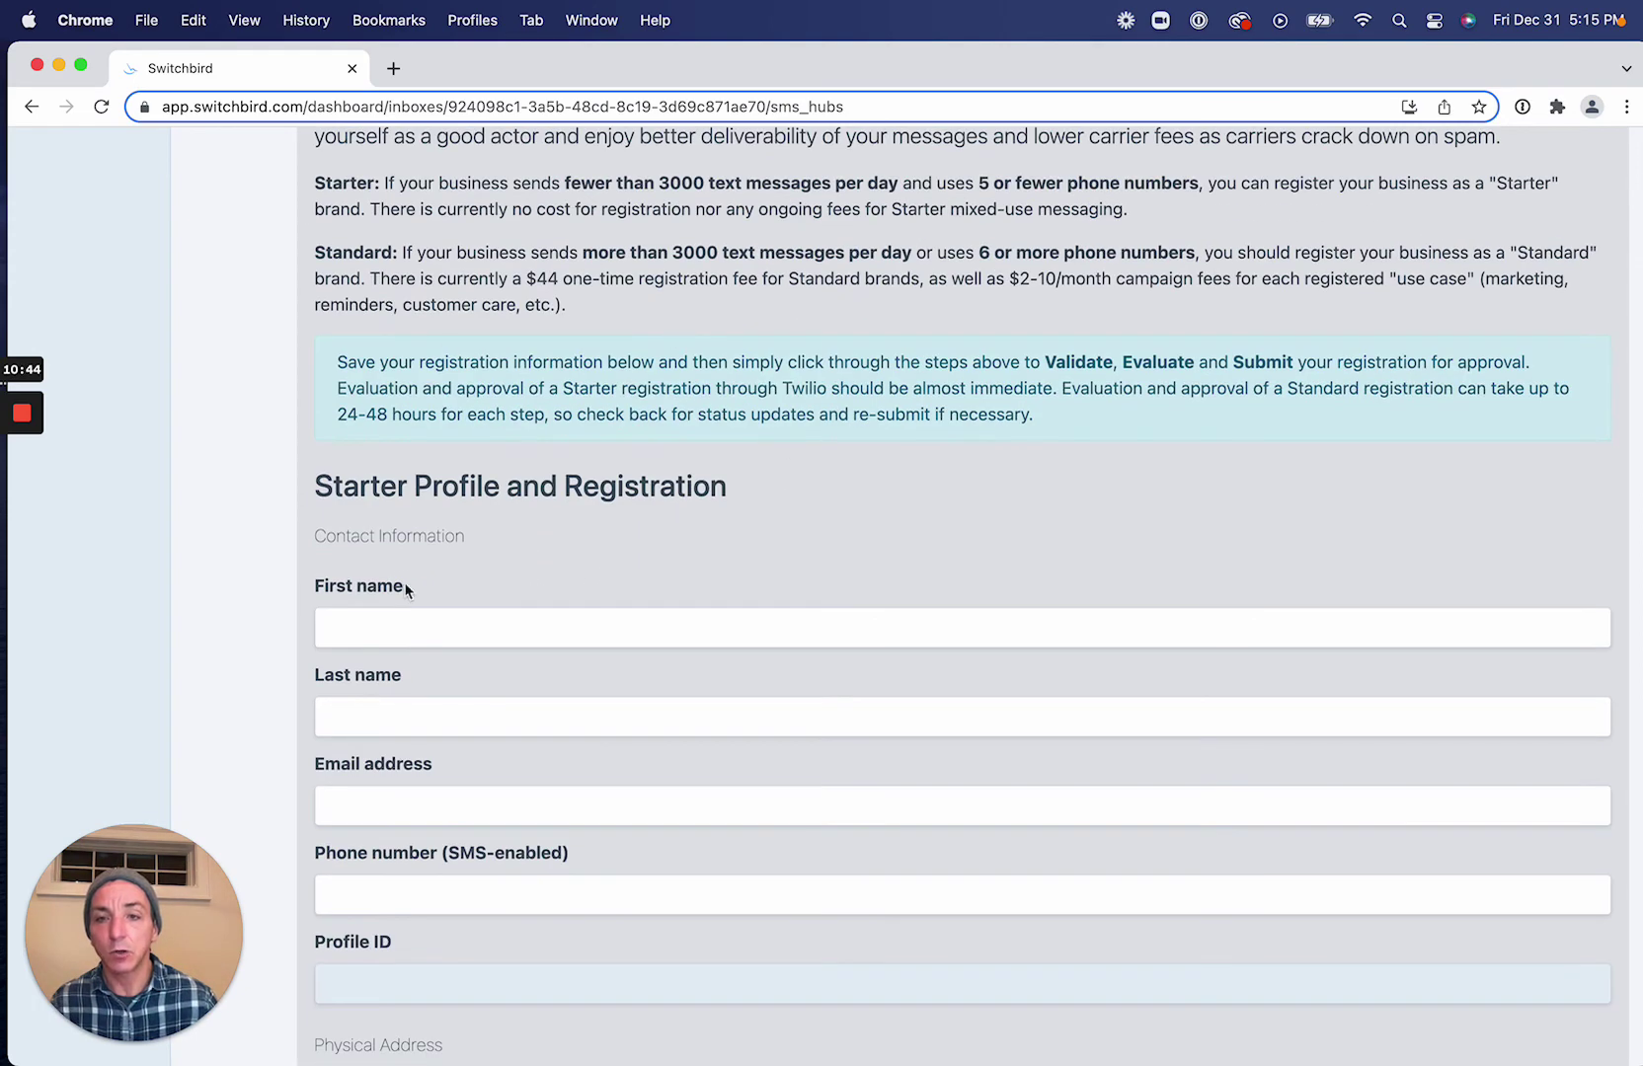
scroll(695, 826, "down", 6)
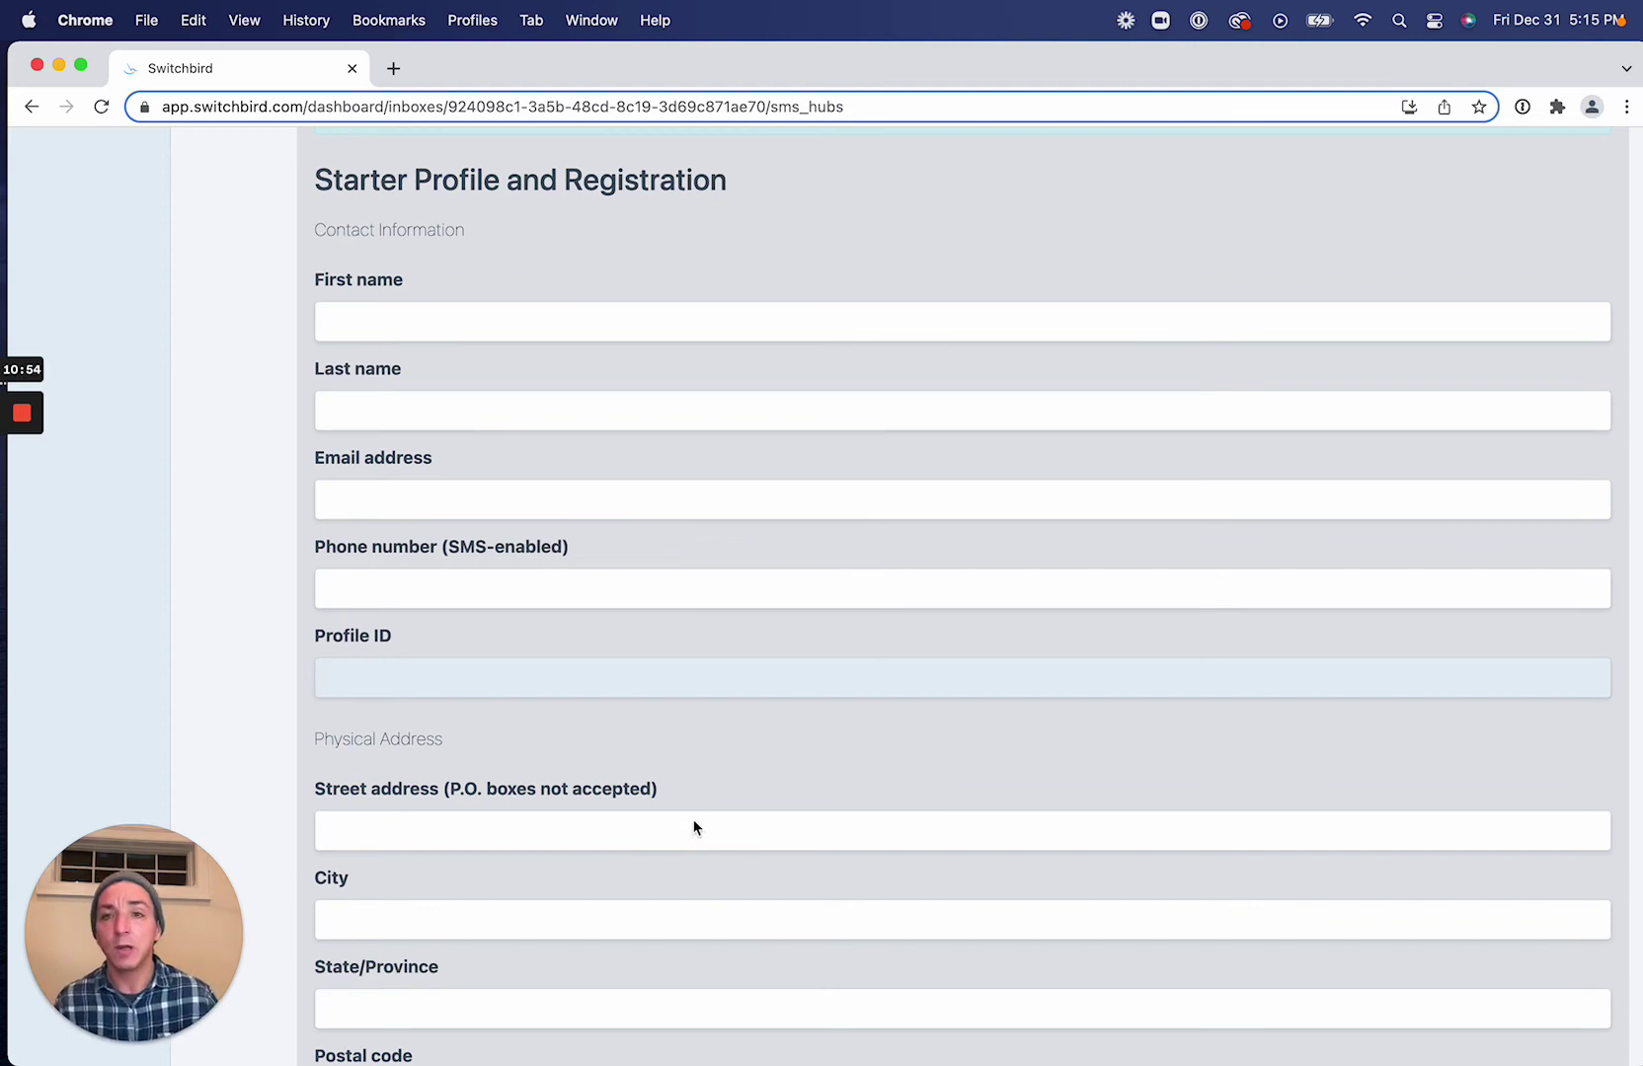
scroll(632, 672, "down", 12)
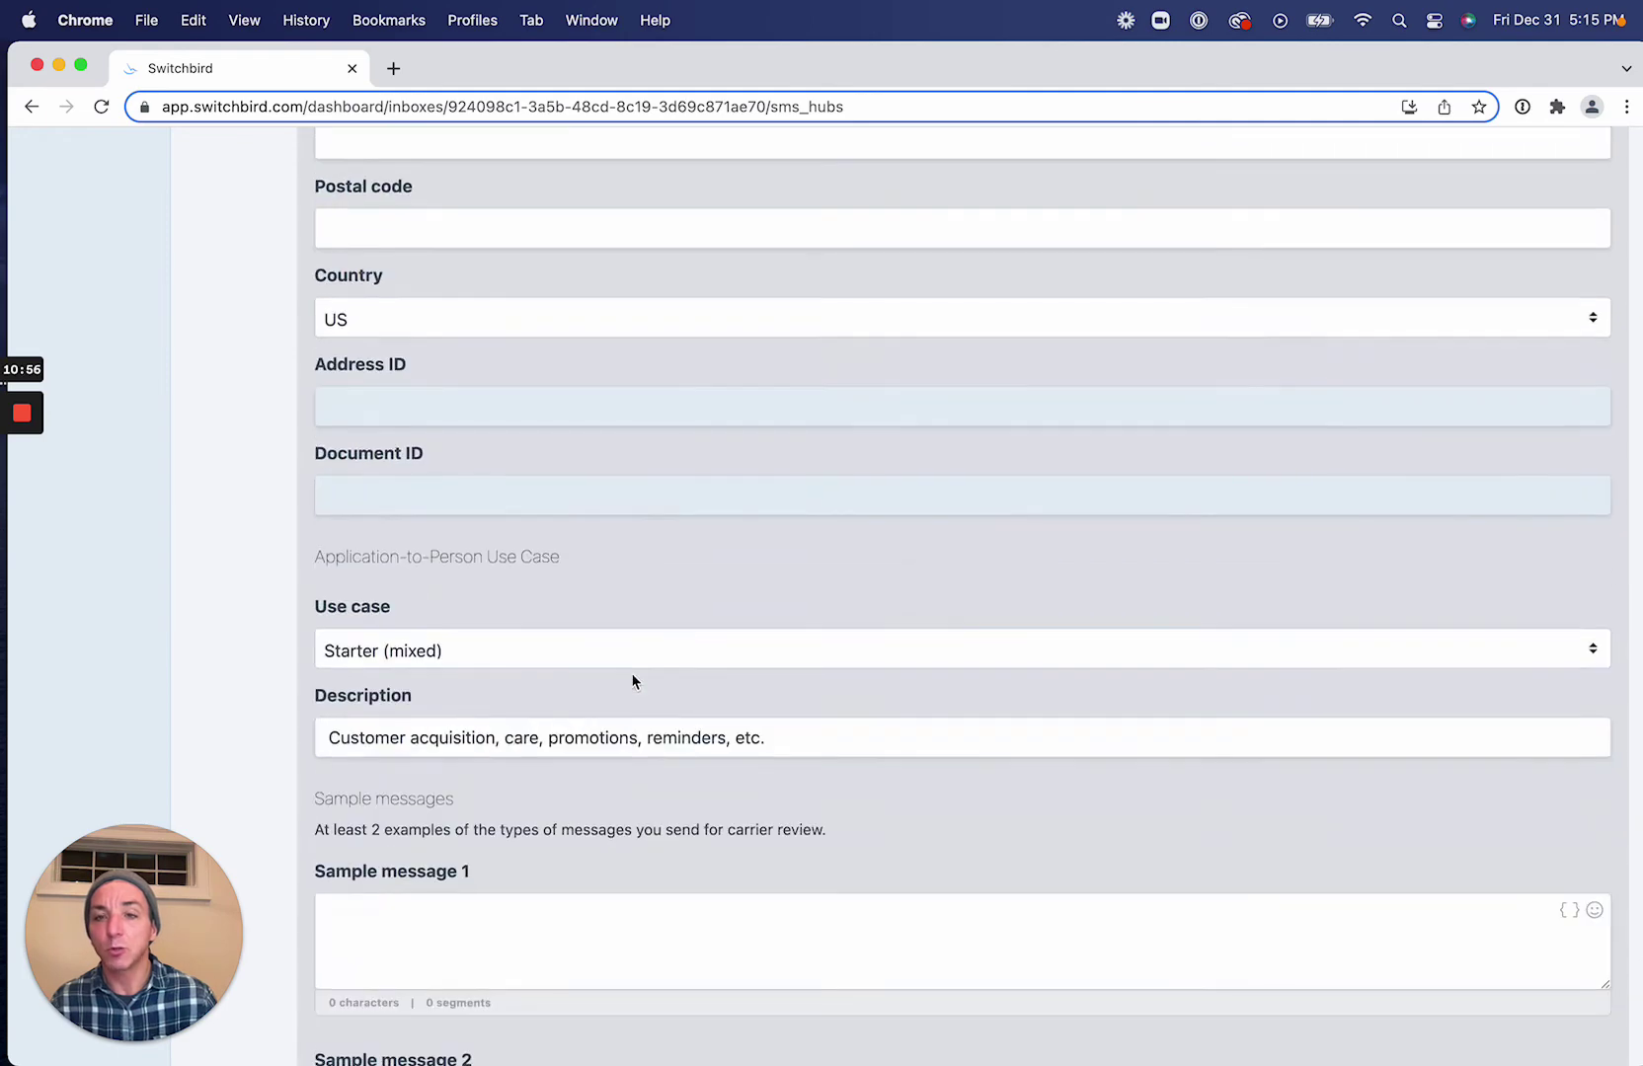
scroll(636, 688, "up", 10)
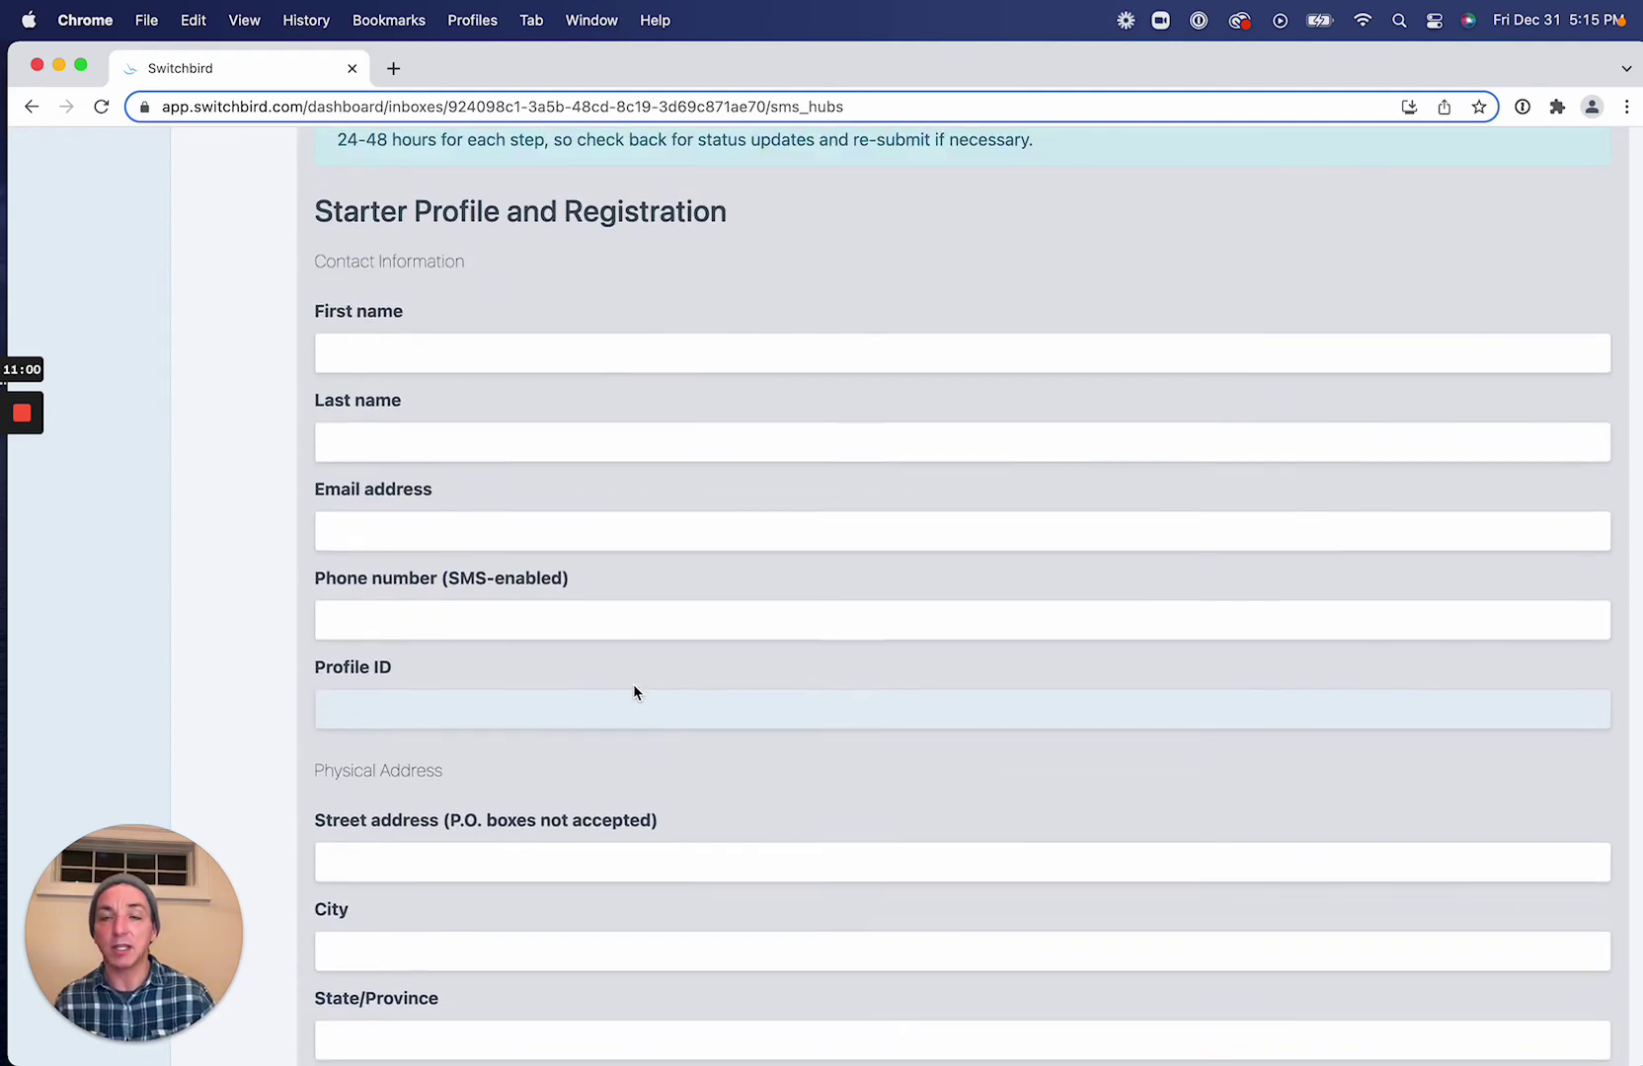
scroll(636, 688, "up", 3)
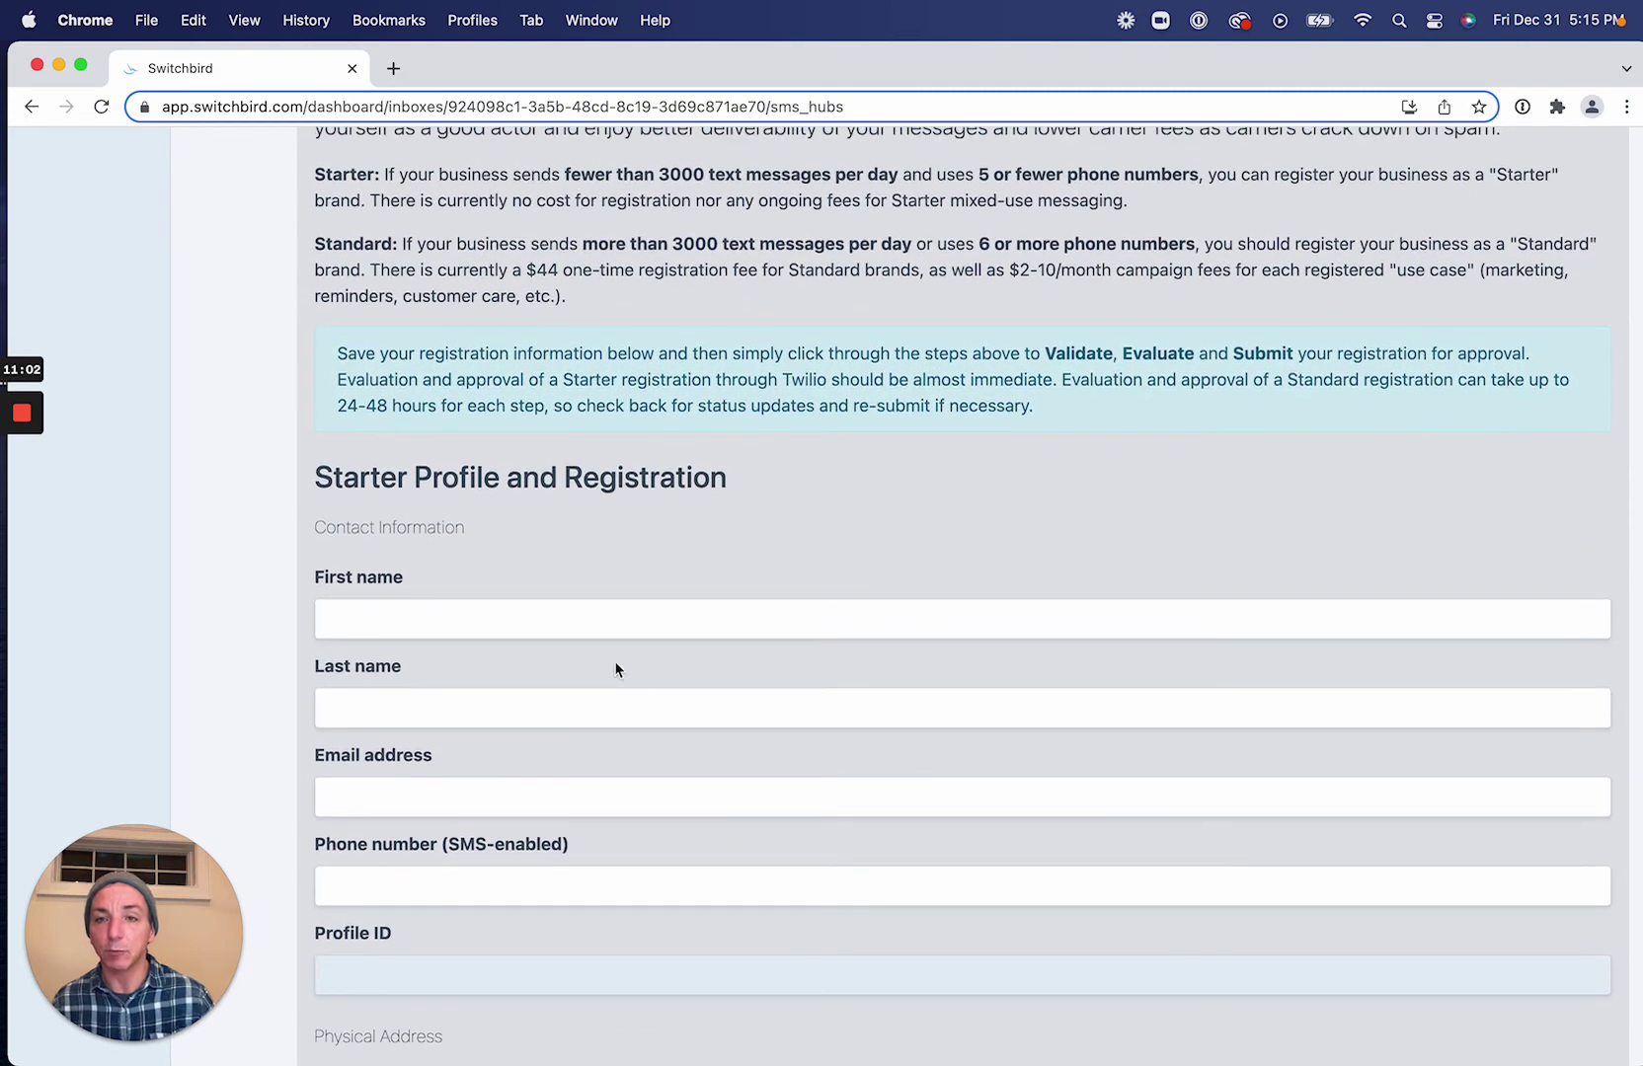
left_click(610, 628)
key("Tab")
Fill in the contact's e-mail address and SMS-enabled phone number.
key("Tab")
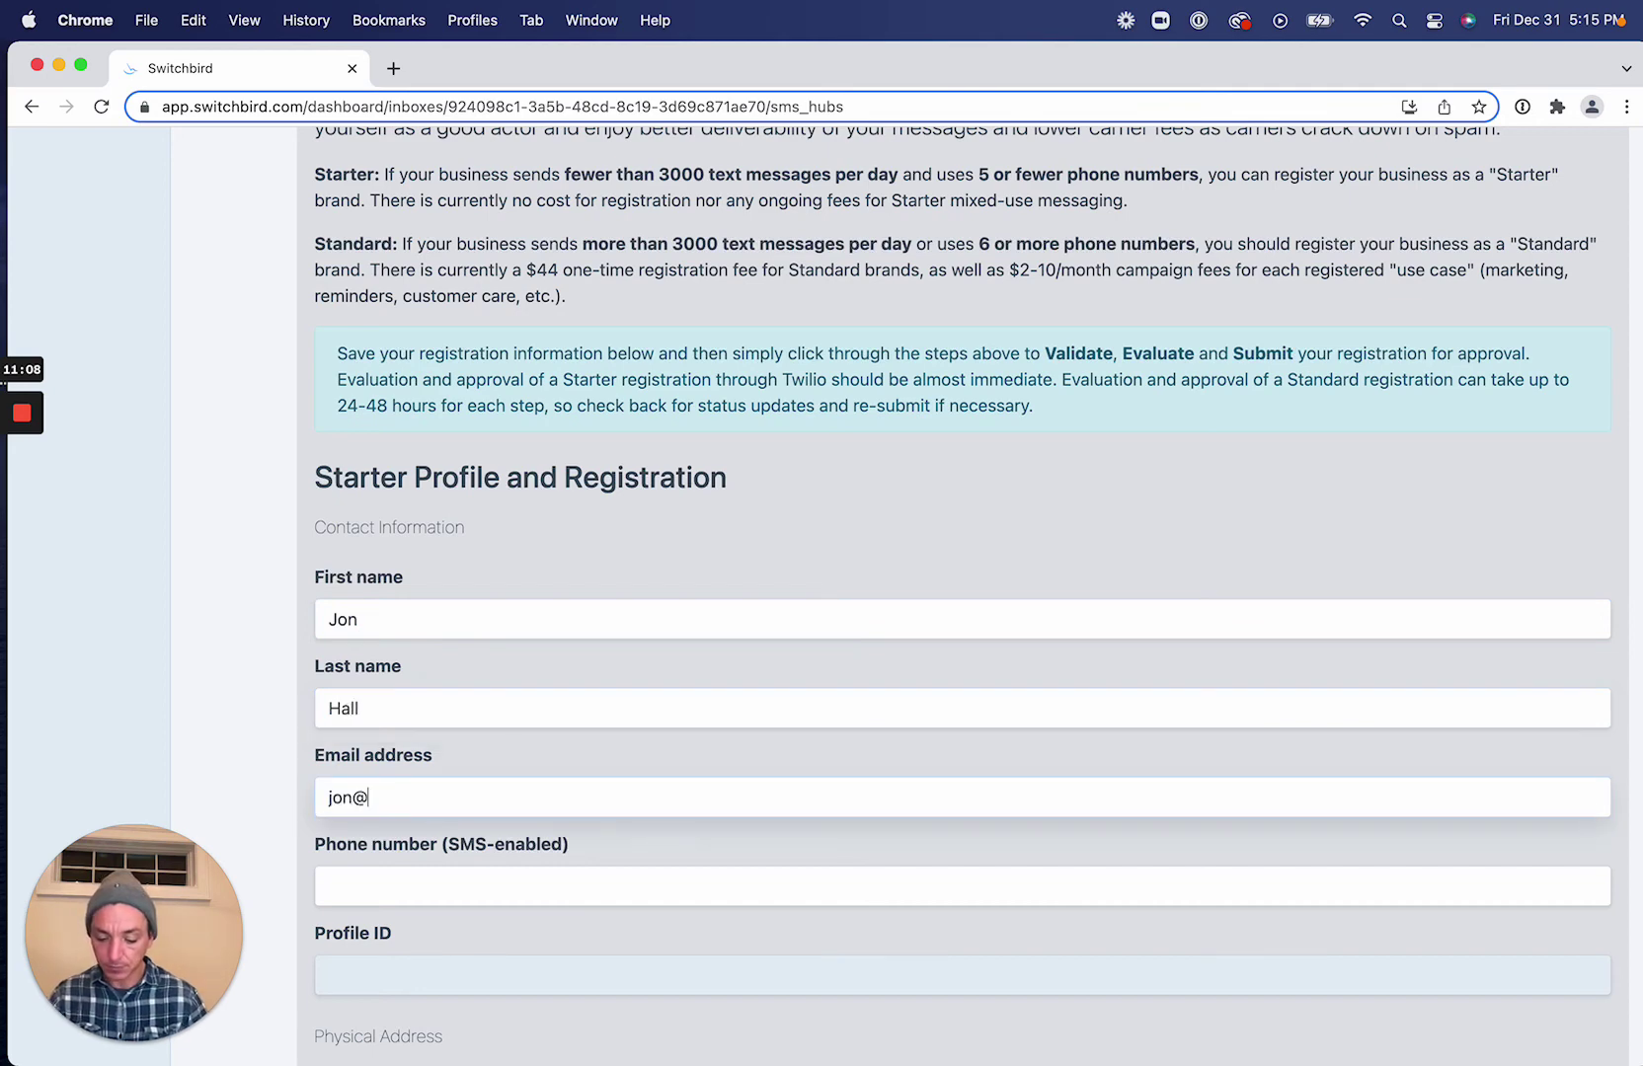
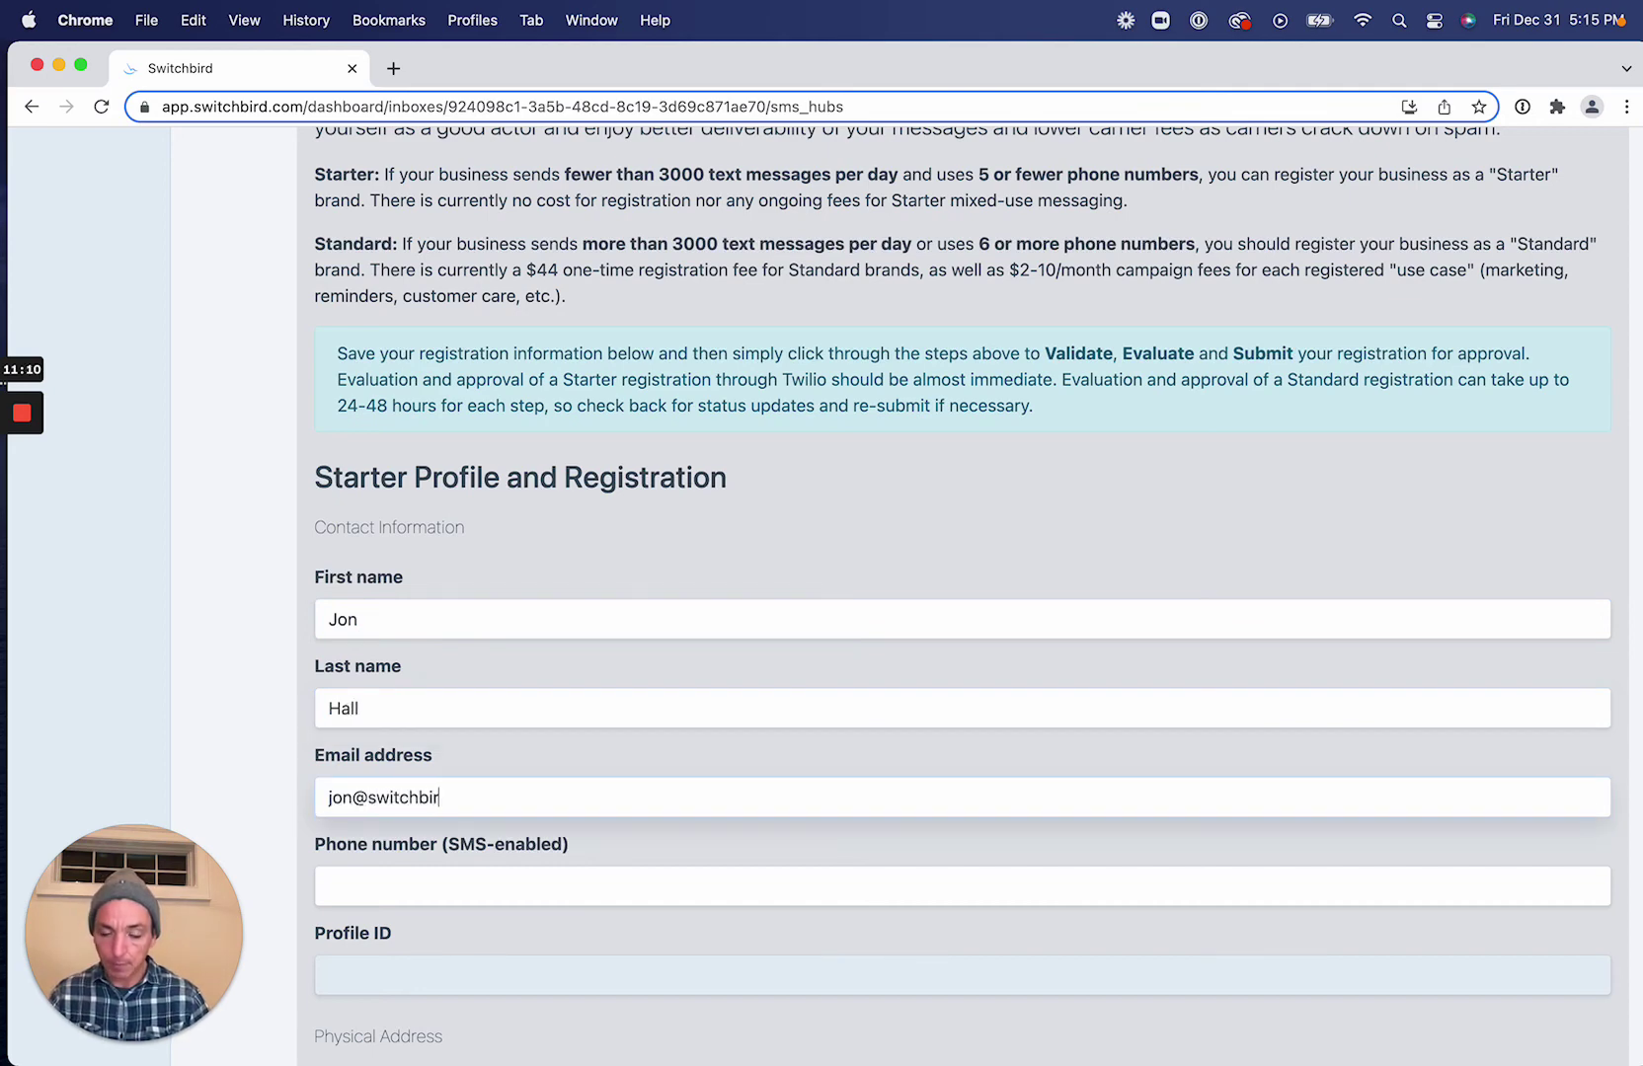
left_click(406, 887)
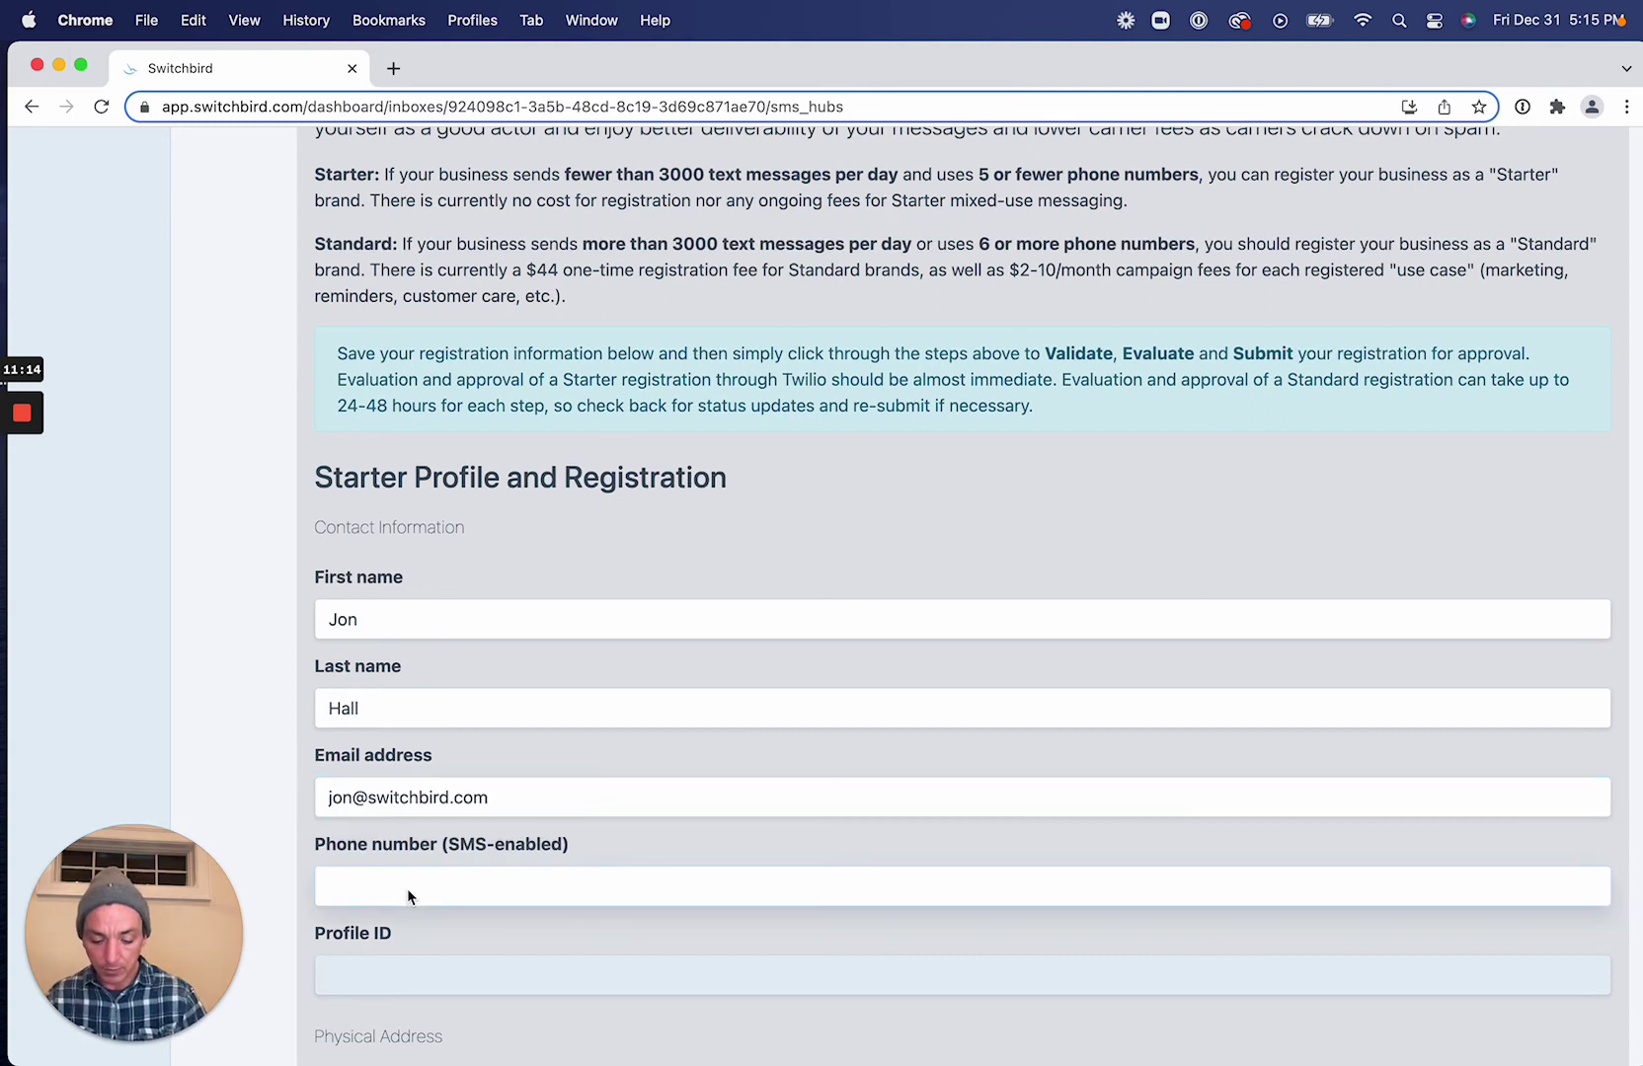
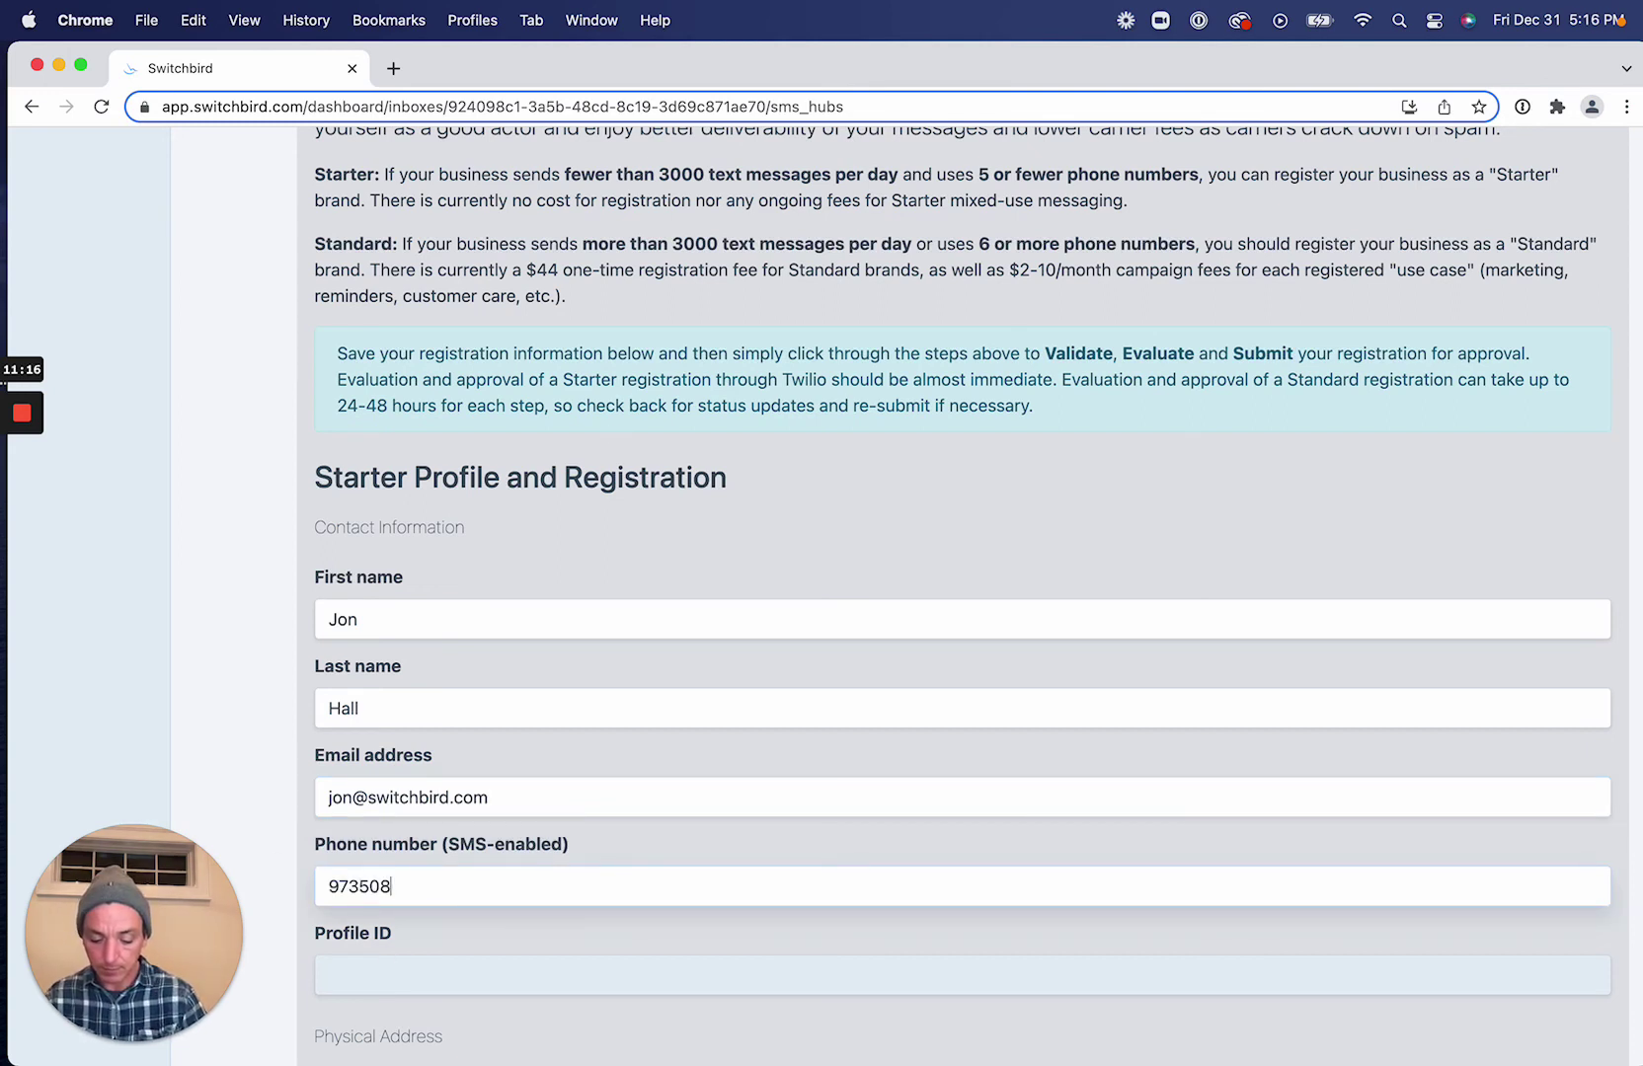
Enter the physical address's street, city, state and postal code.
scroll(969, 793, "down", 6)
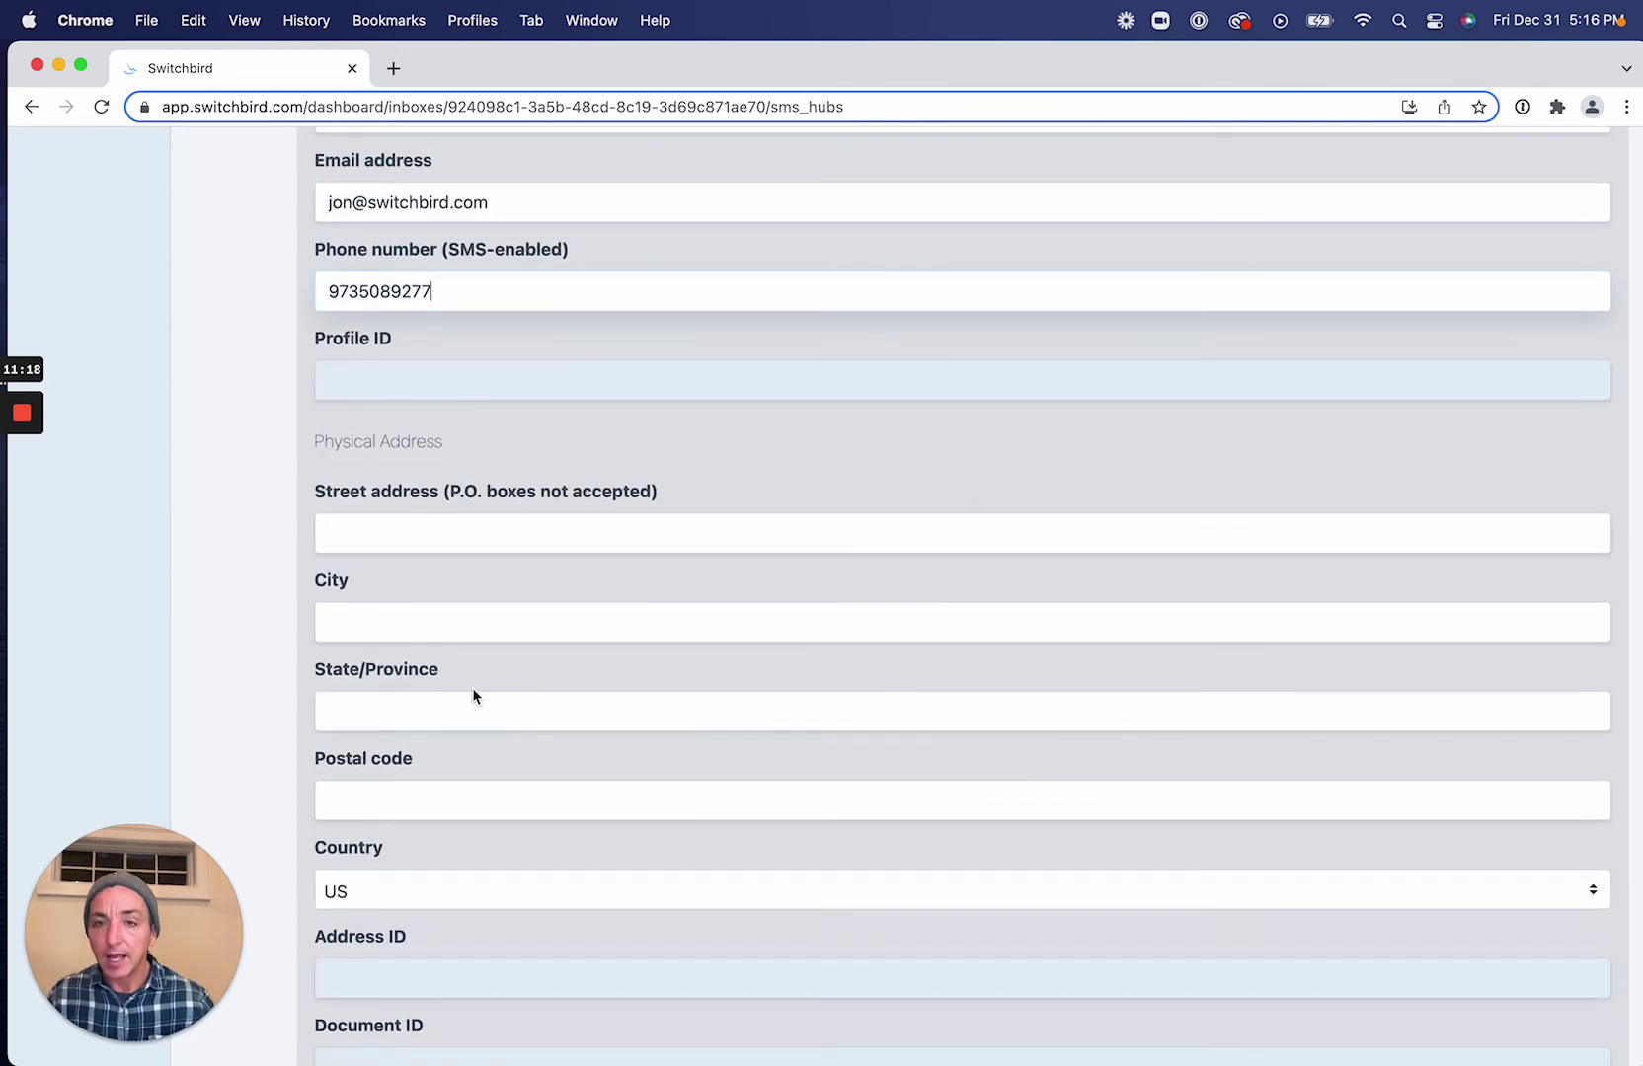
left_click(353, 536)
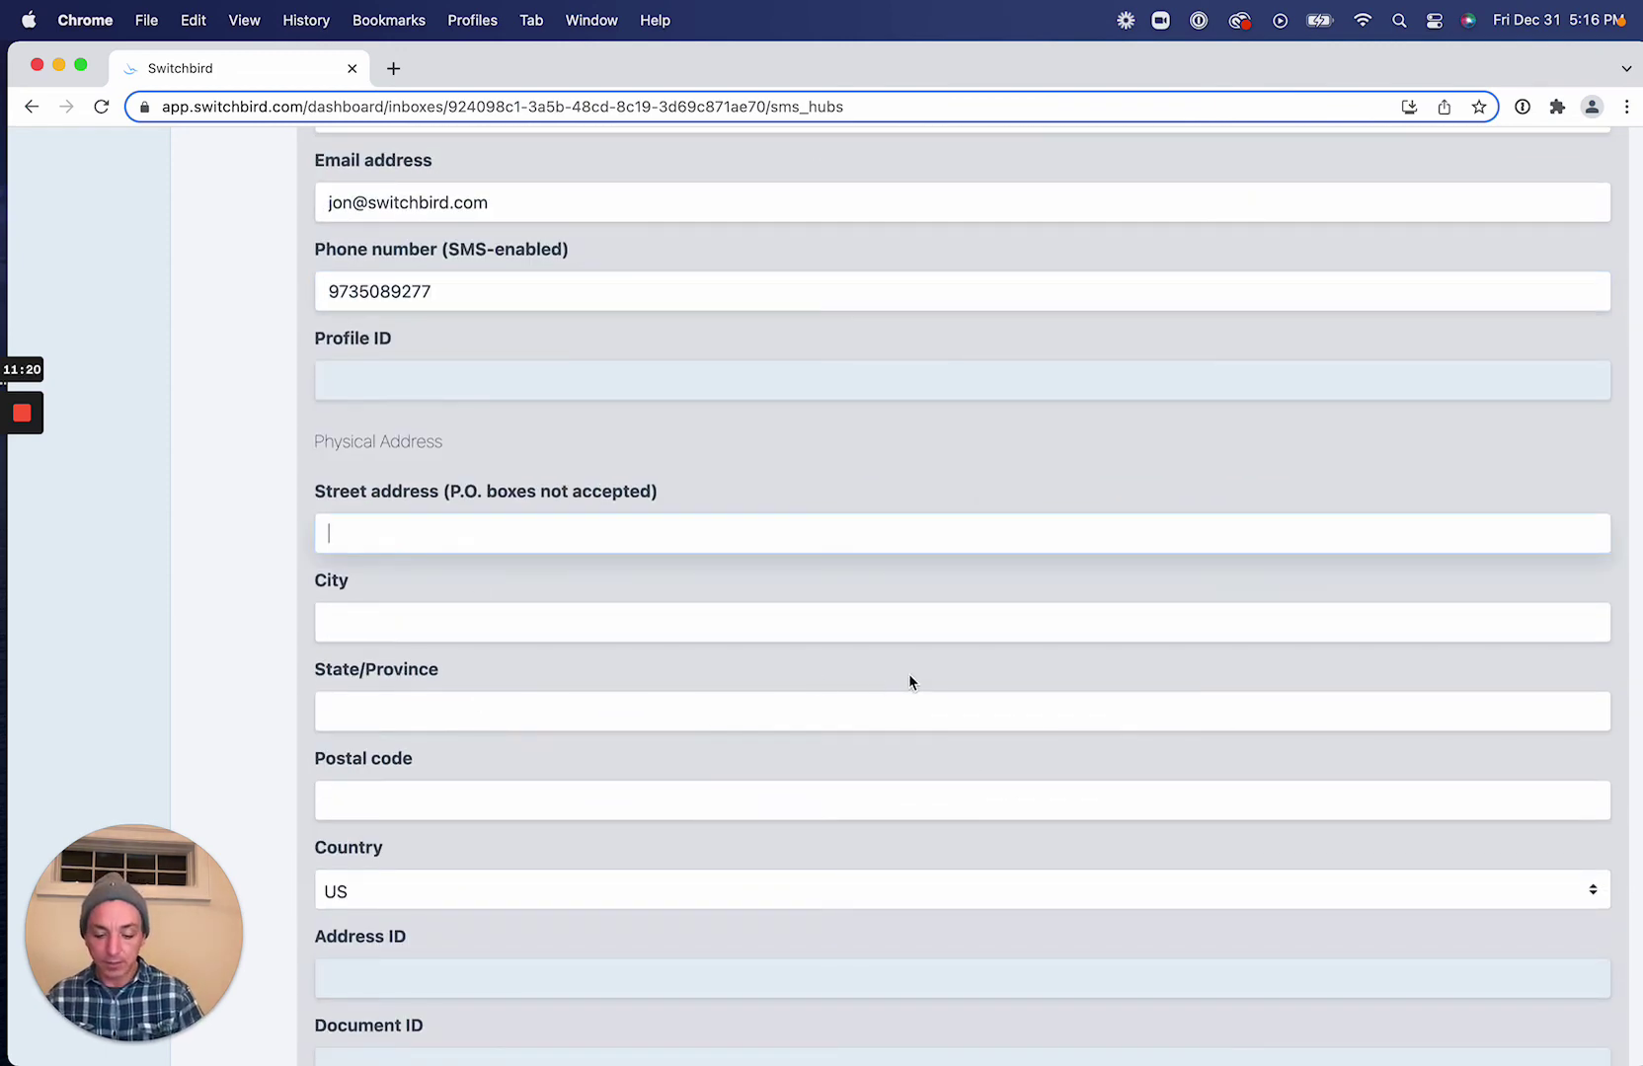
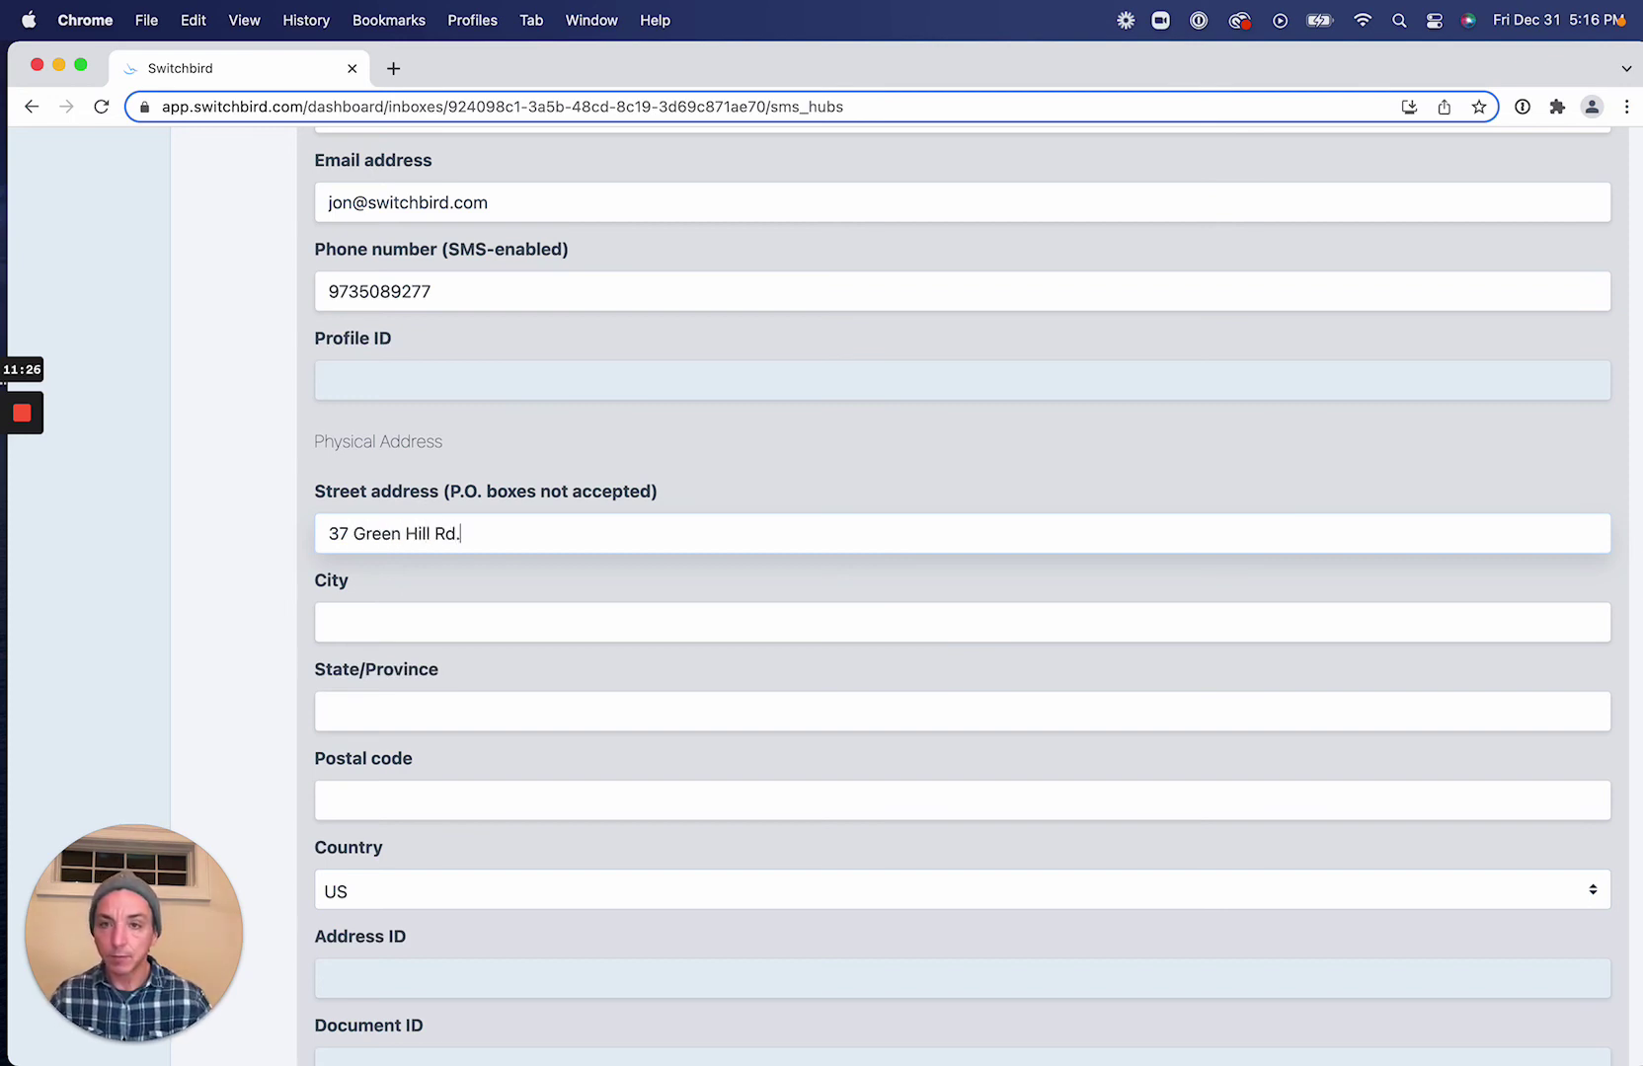
left_click(671, 622)
type("Kinnelon")
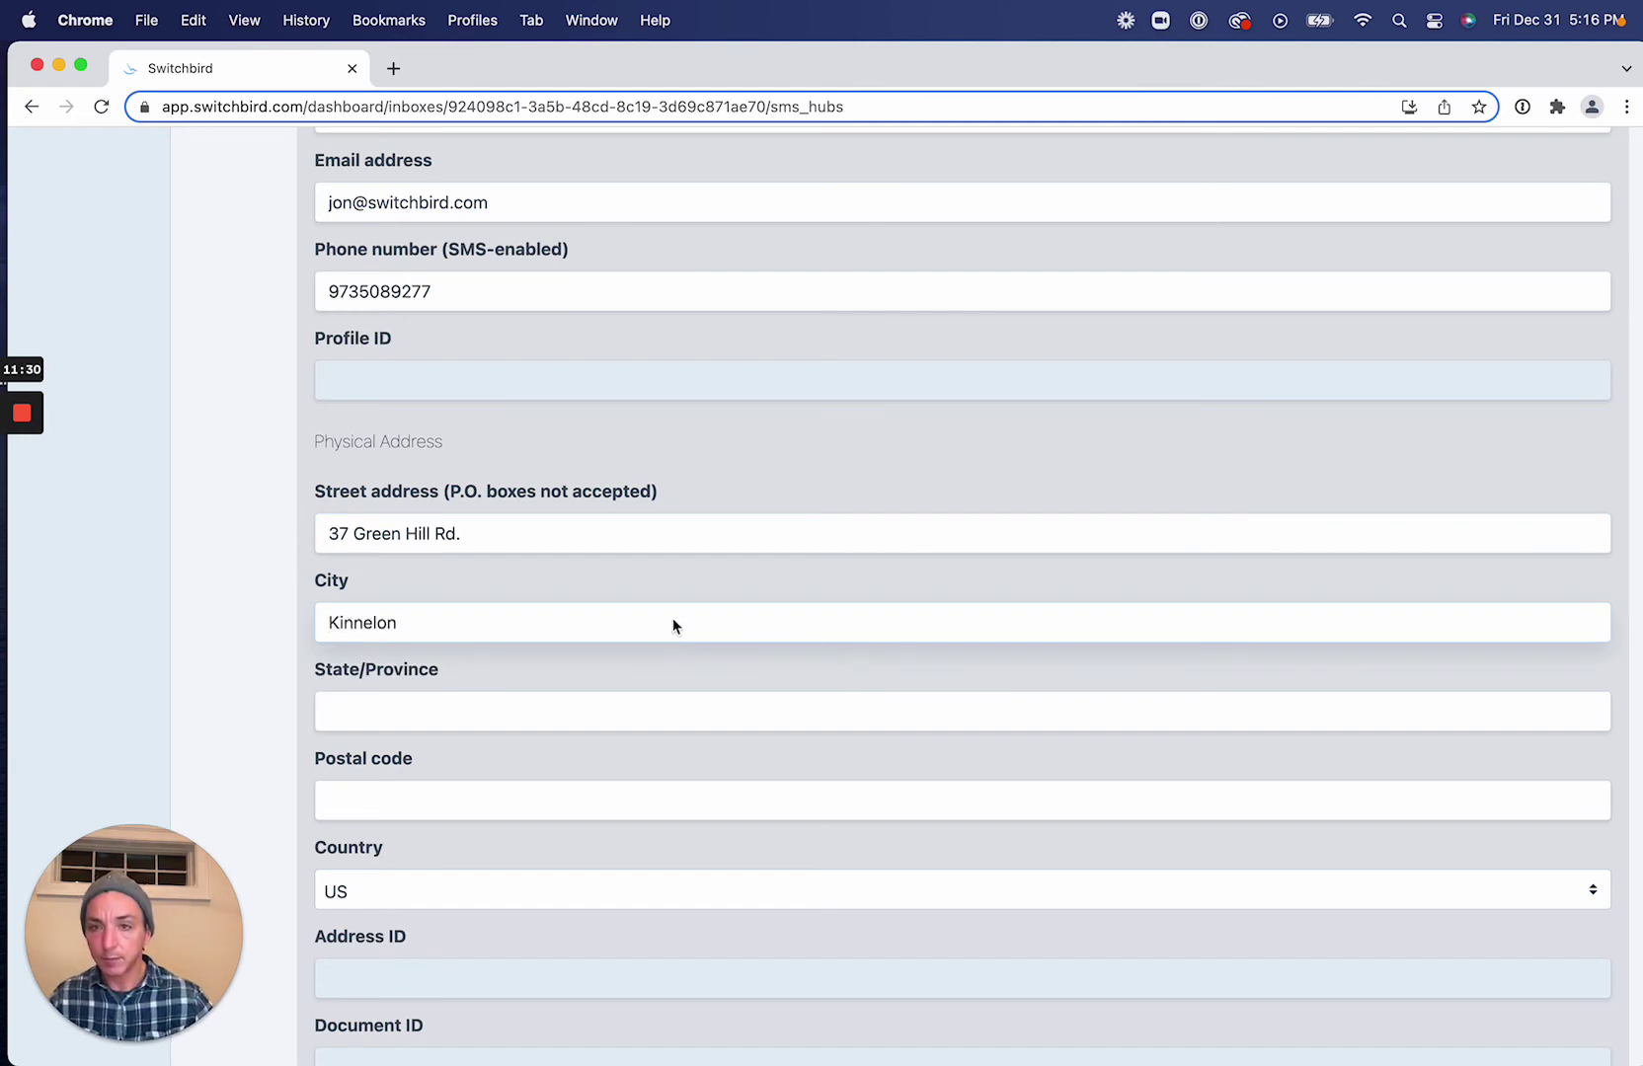
left_click(599, 715)
type("NJ")
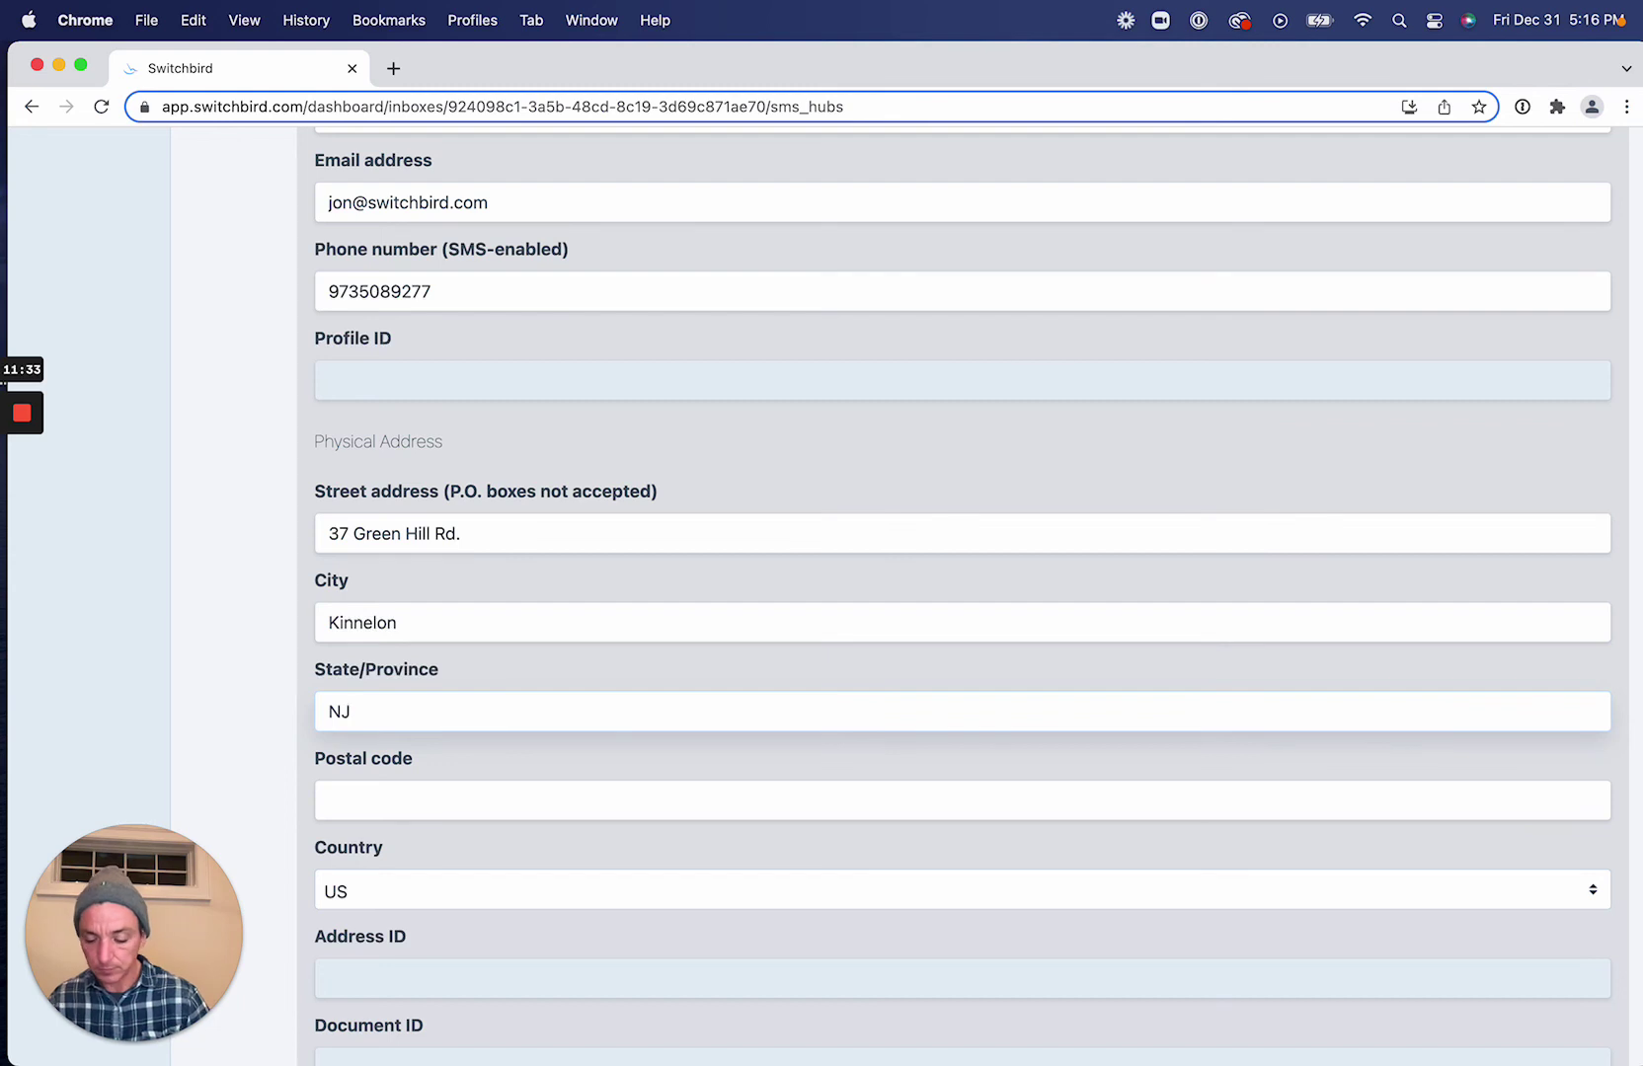
key("Tab")
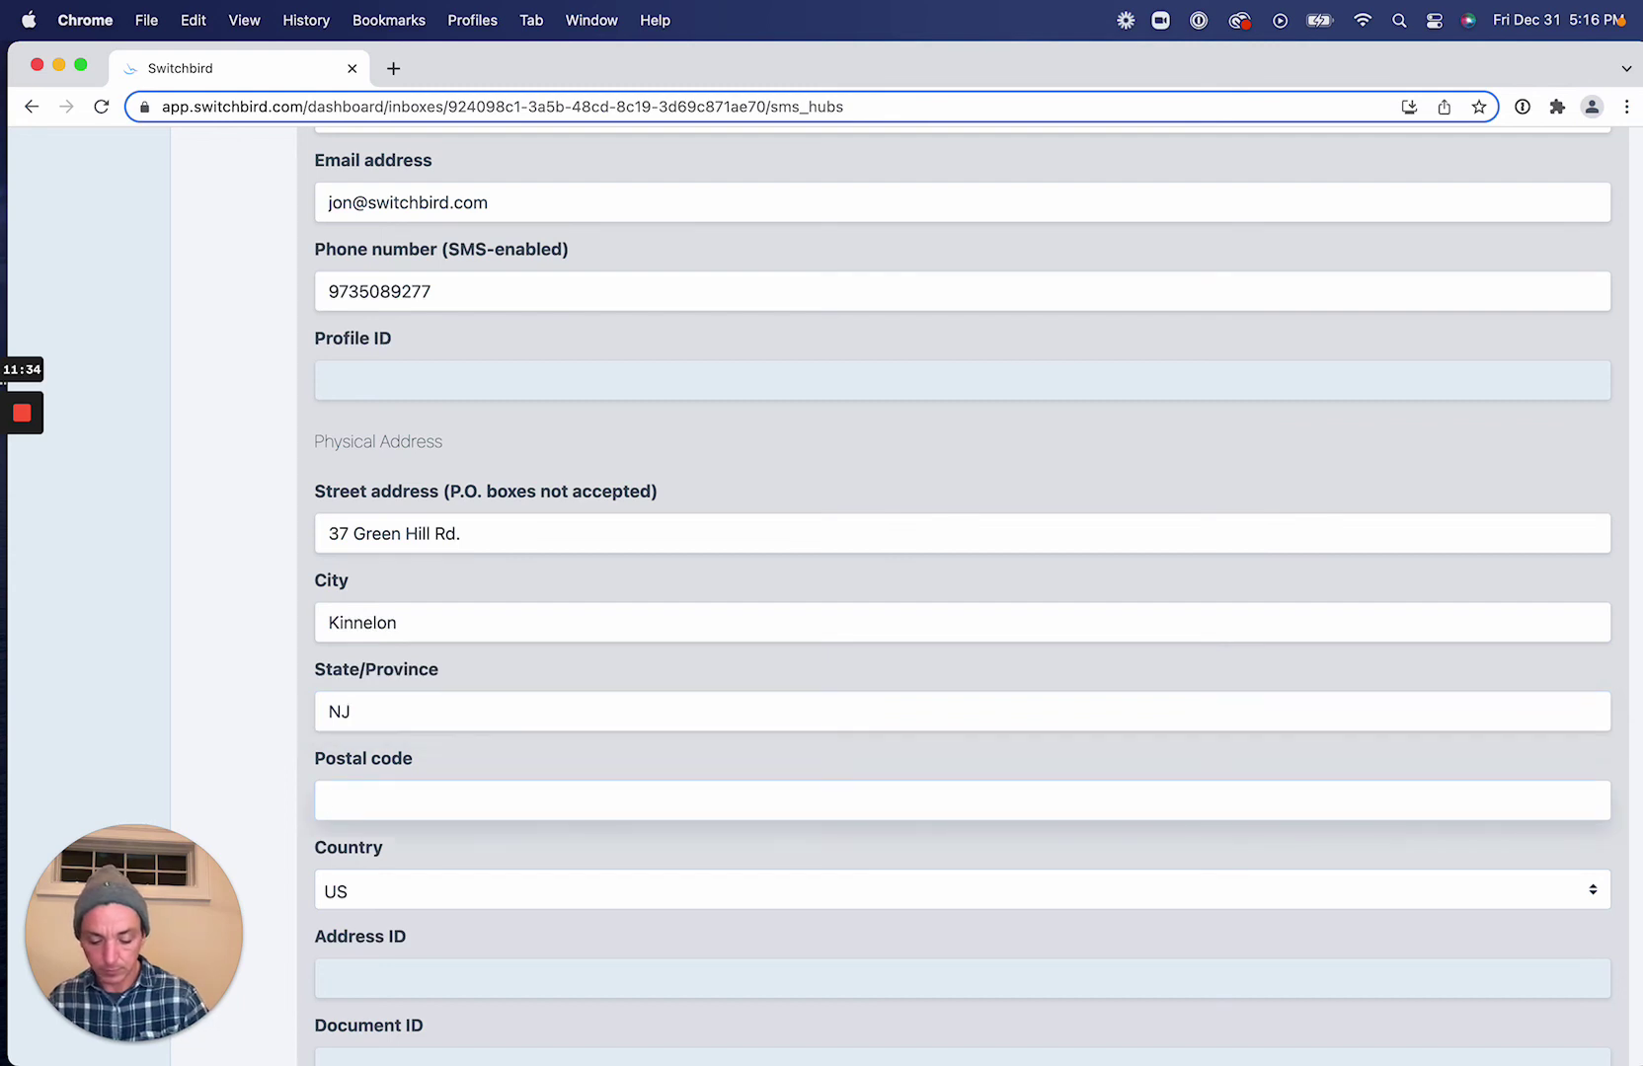
type("07405")
scroll(651, 722, "down", 10)
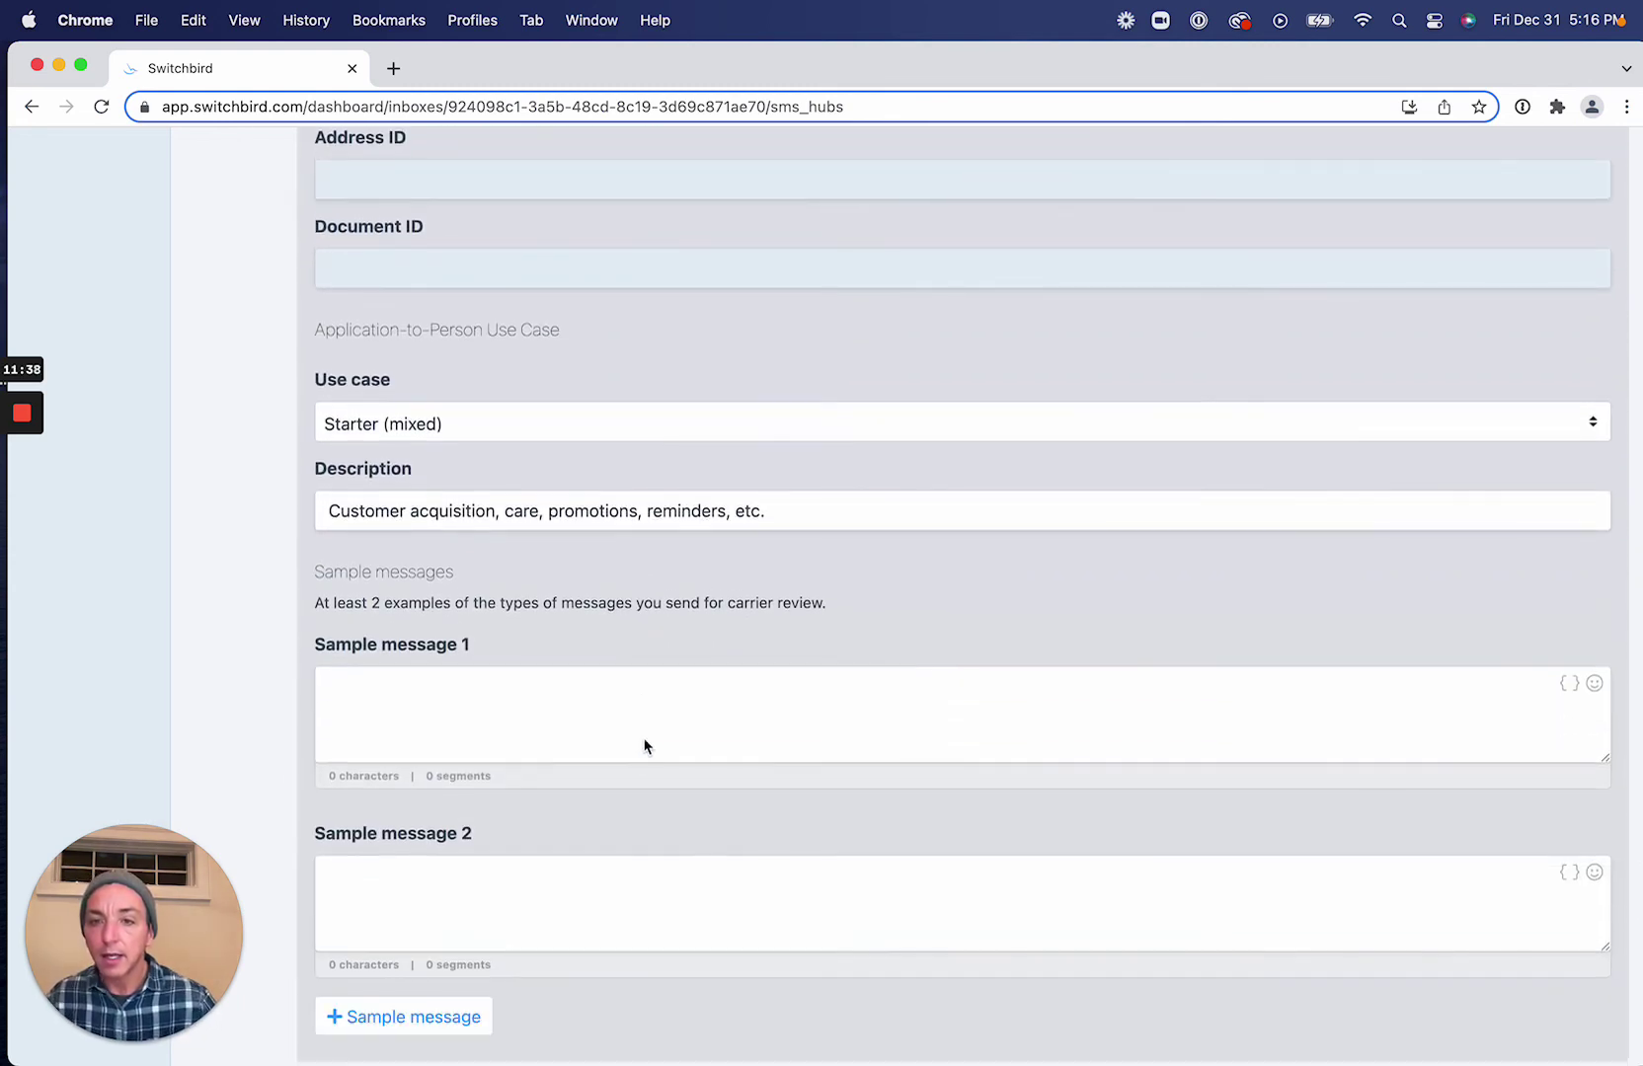
left_click(659, 735)
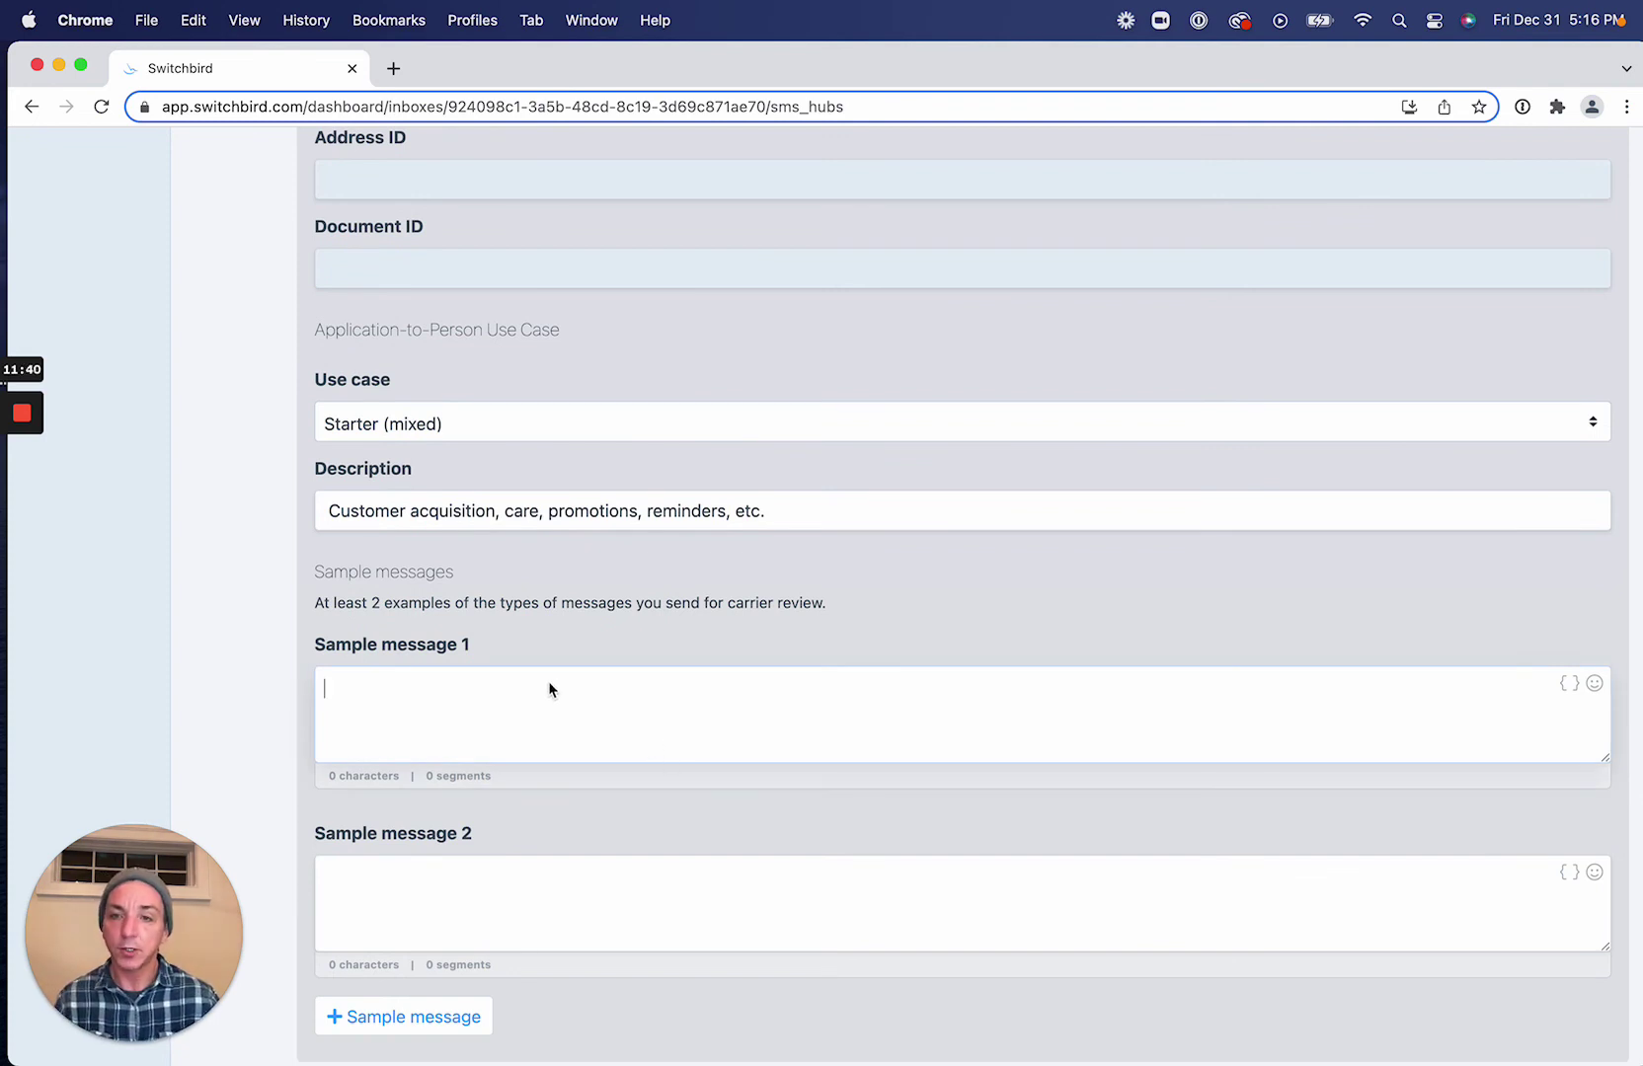
left_click(440, 419)
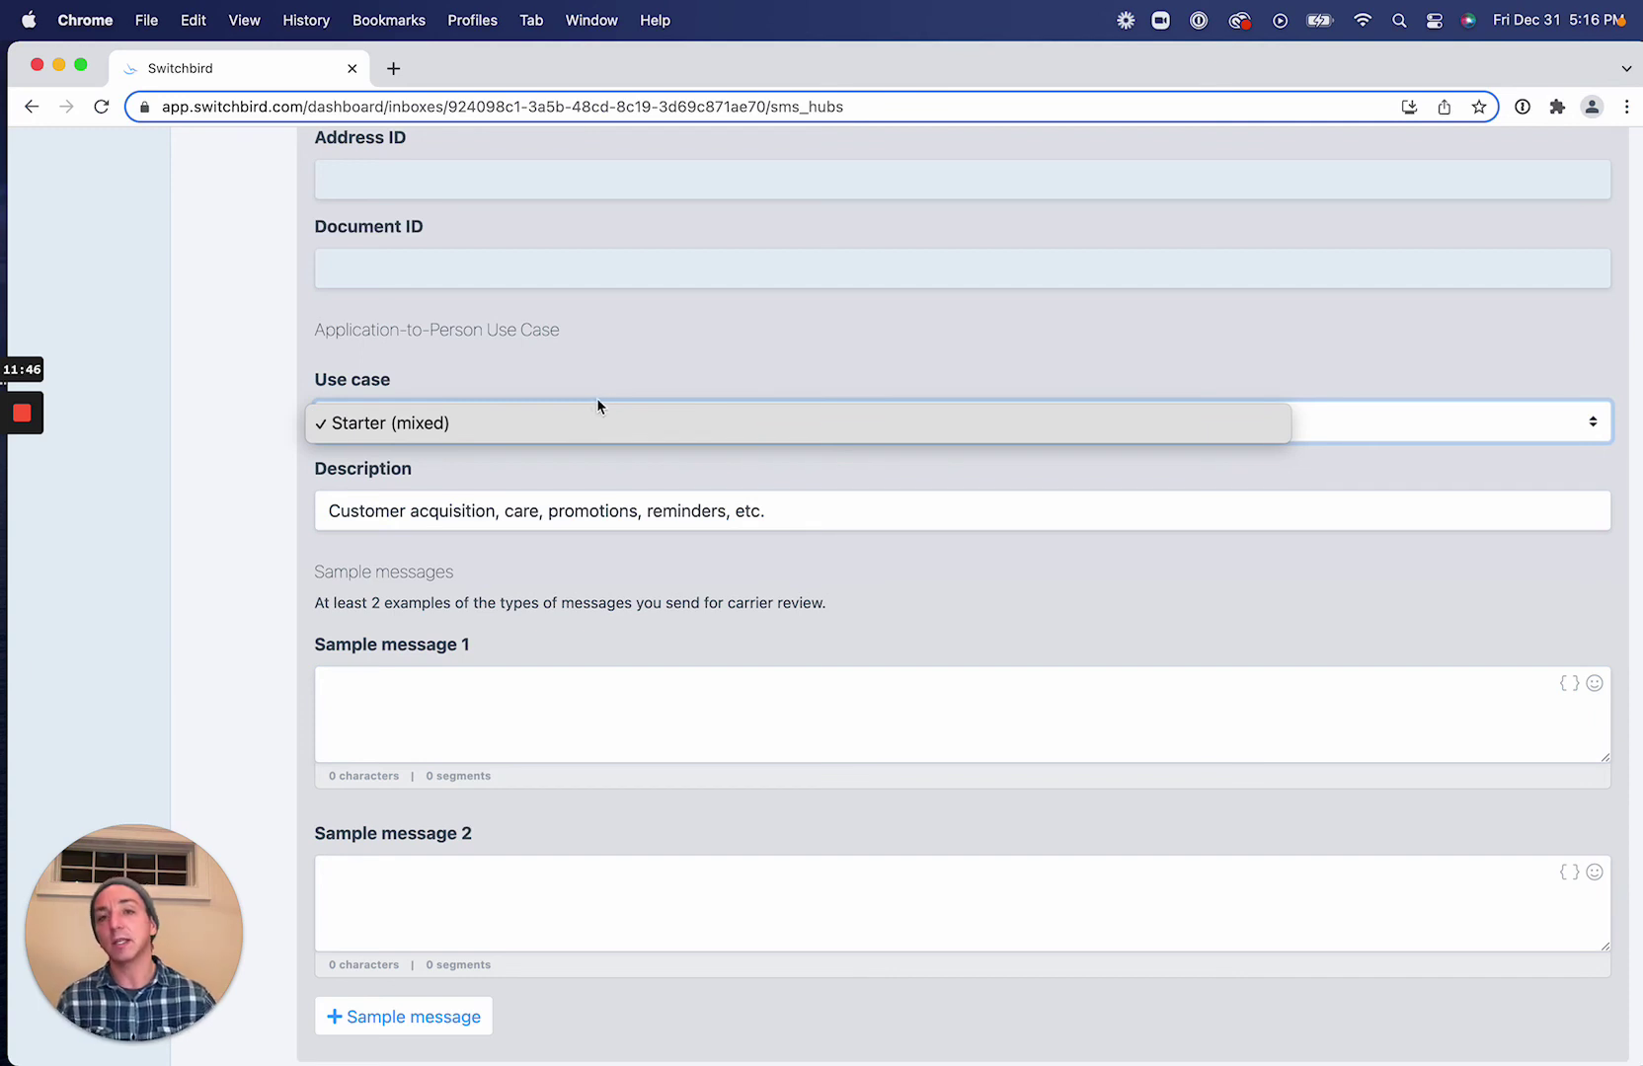
left_click(459, 488)
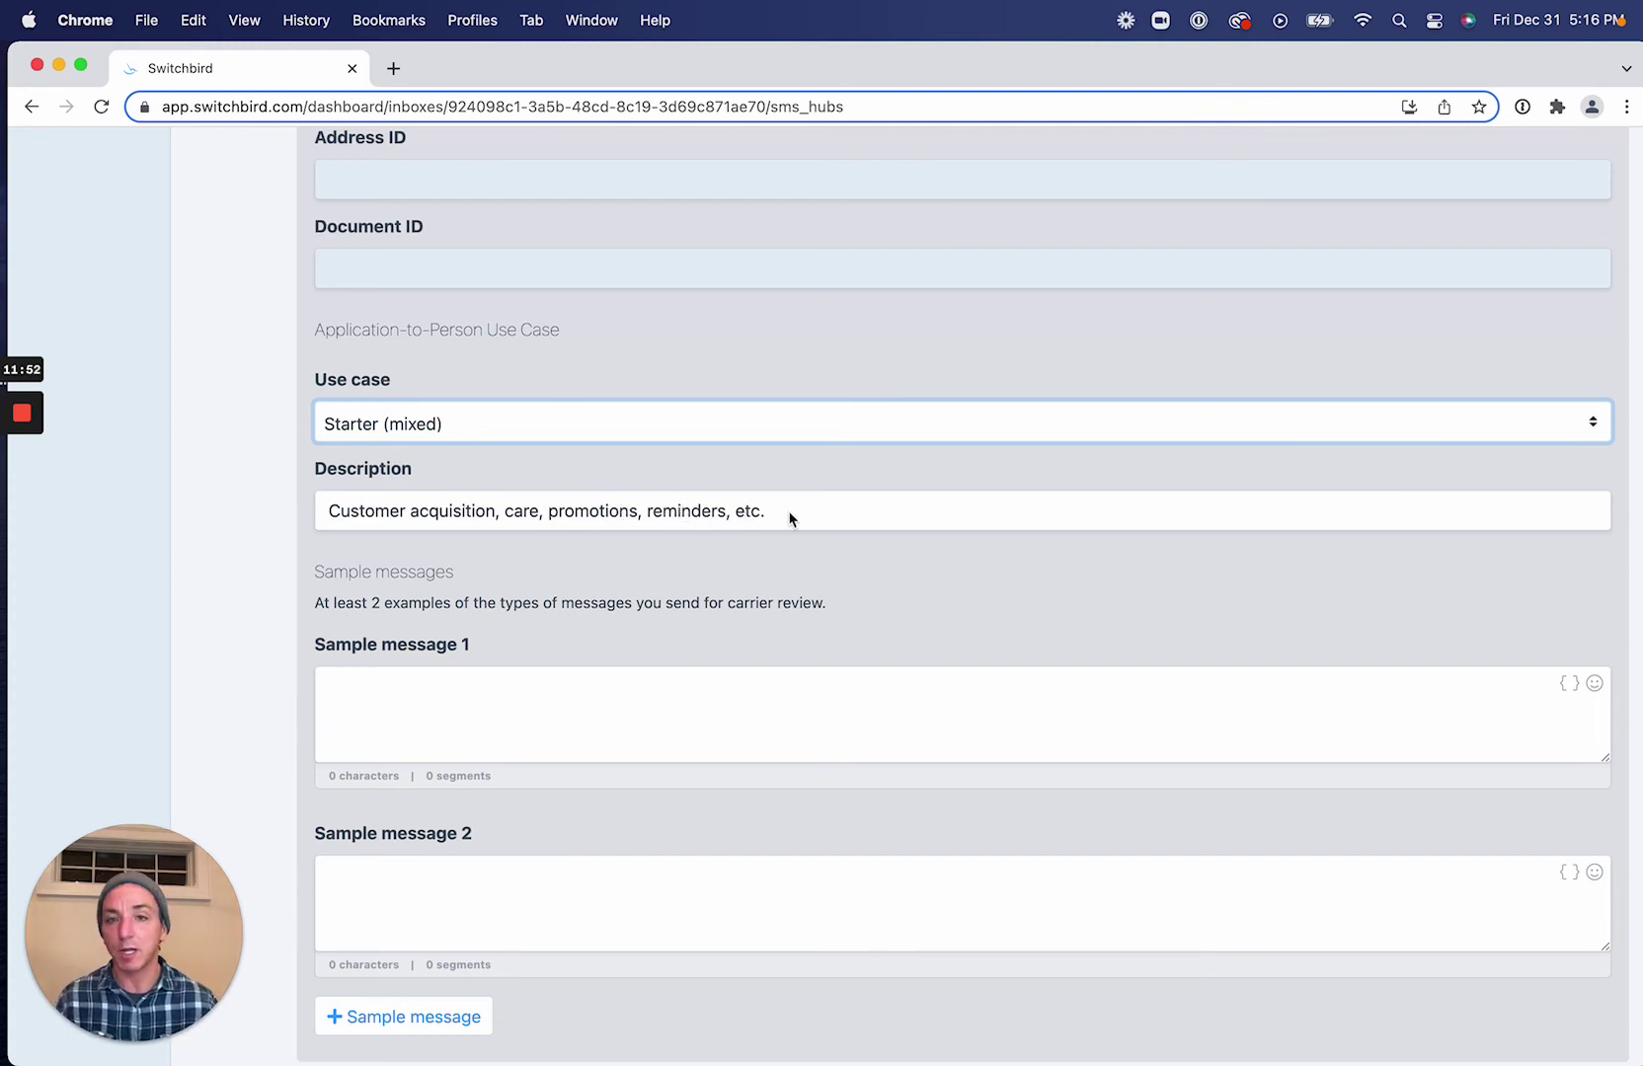
left_click_drag(790, 518, 363, 469)
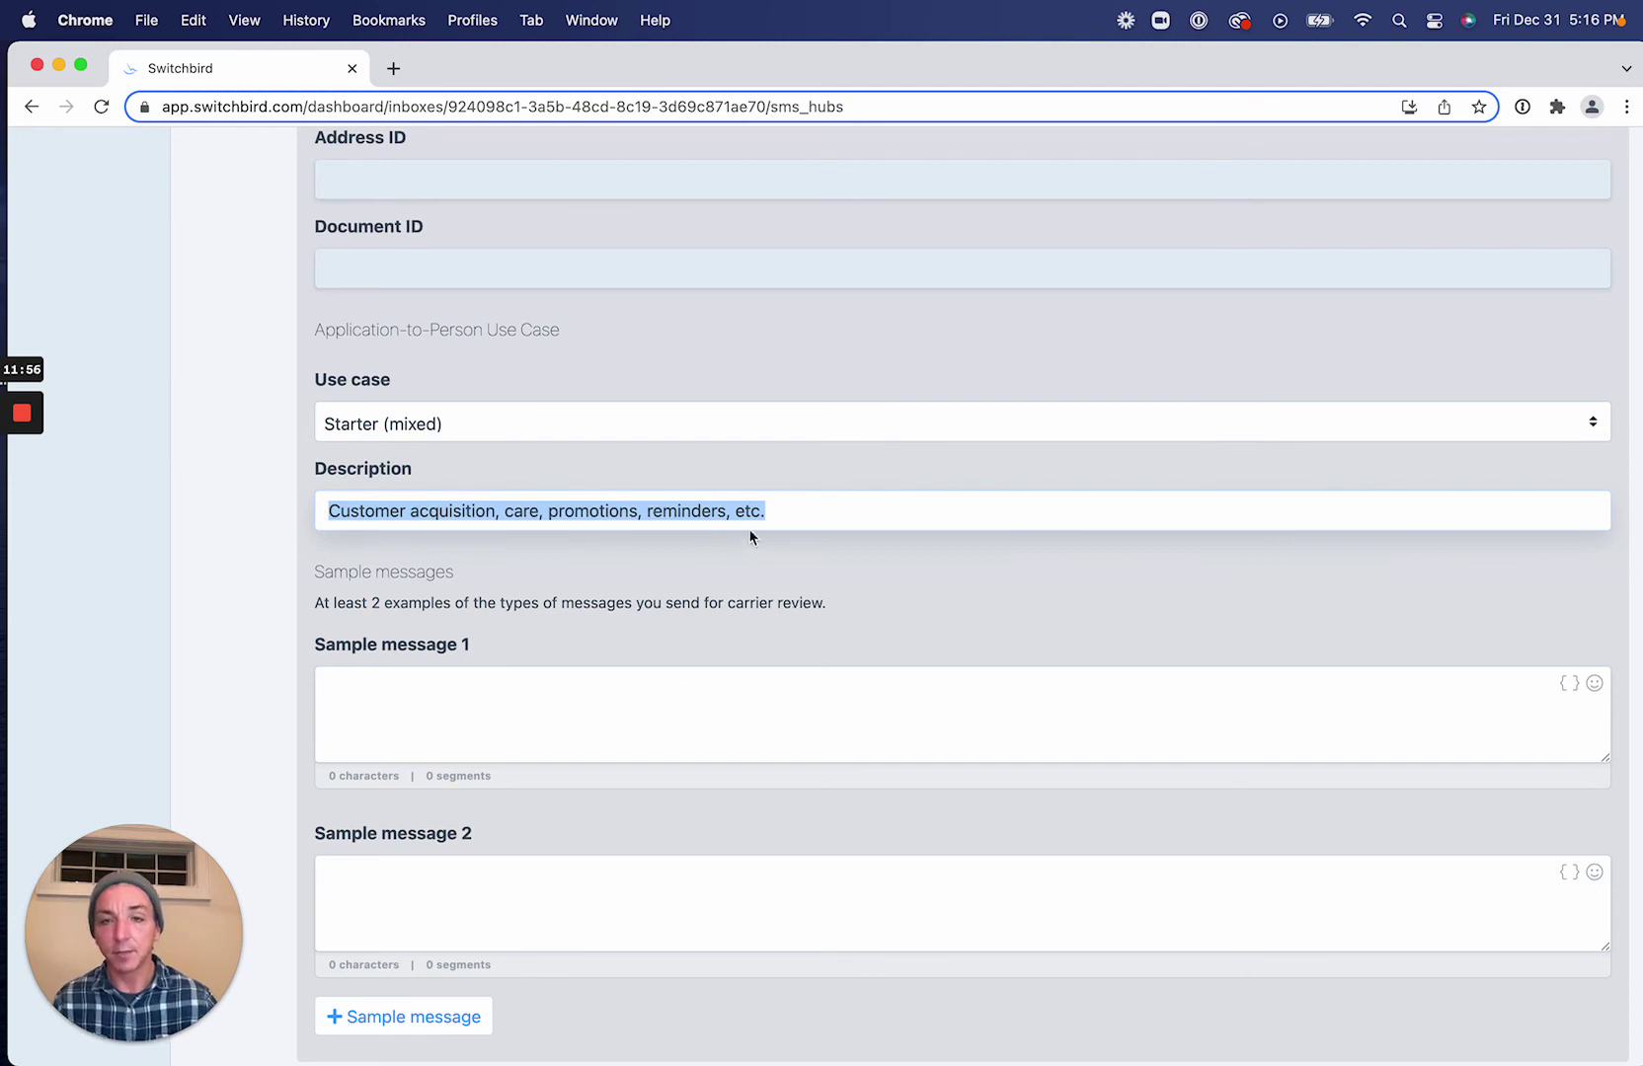
left_click(818, 681)
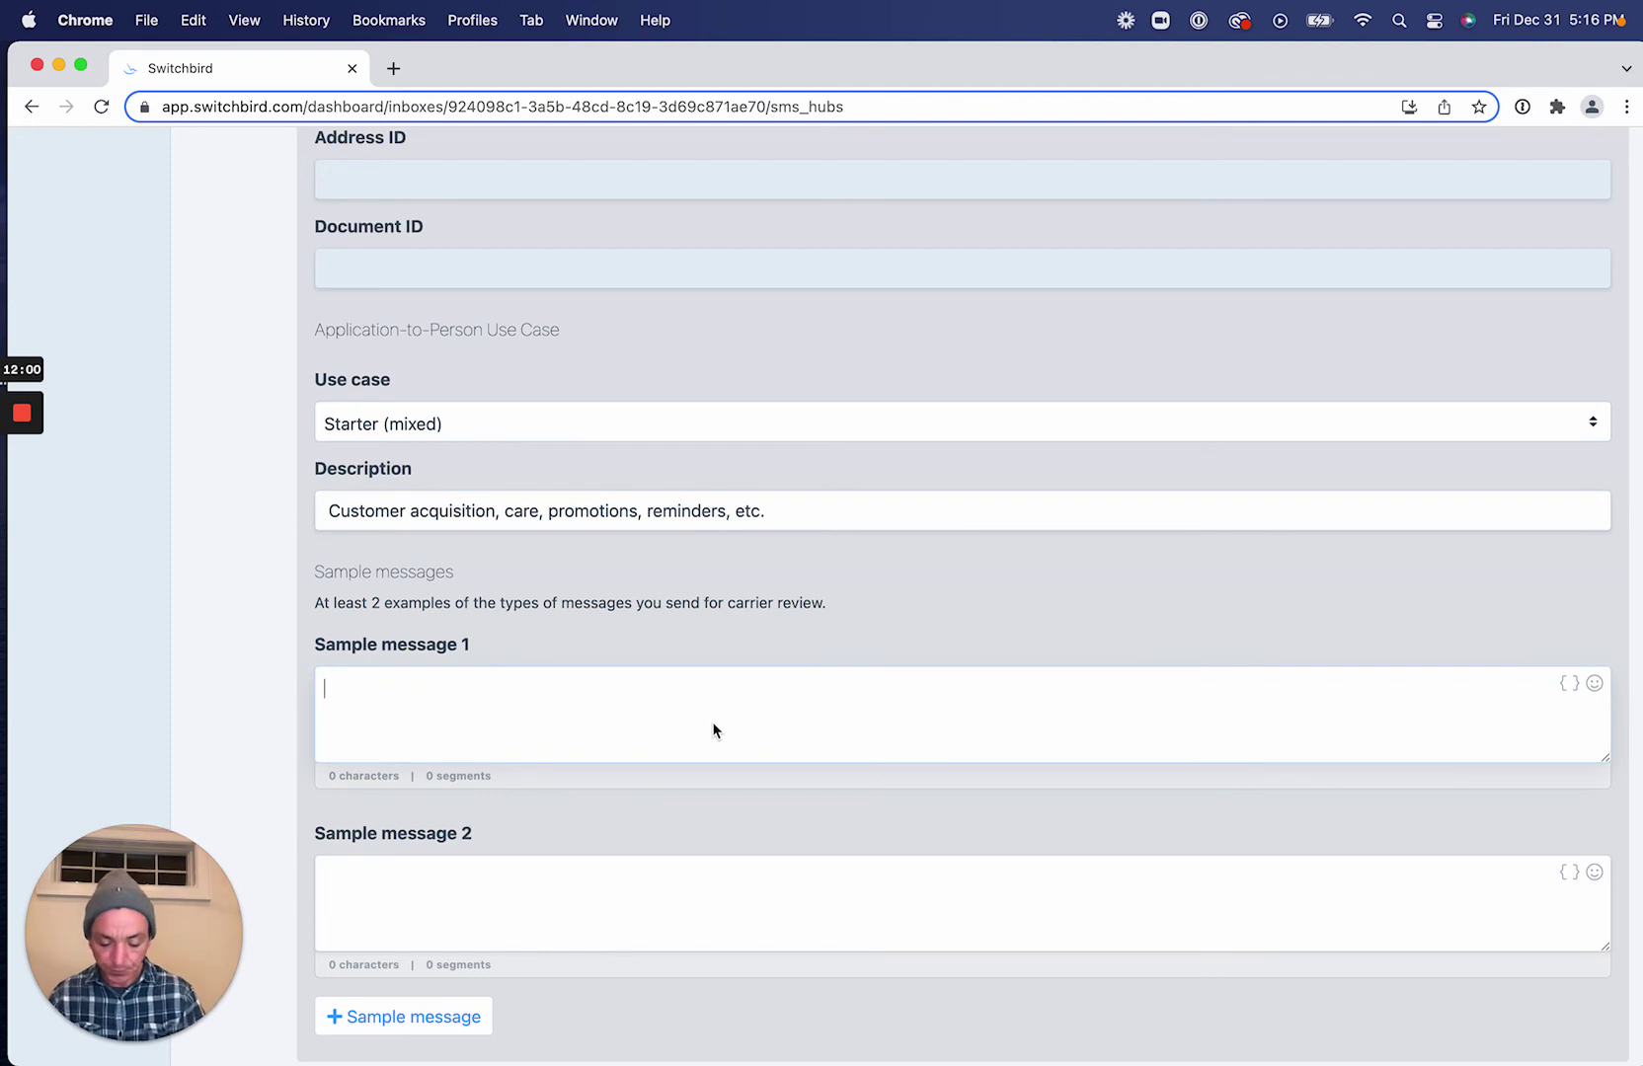
Write a help-offering greeting and 'Just a reminder, your appointment is coming up at 1pm EST/' as samples.
type("Hi")
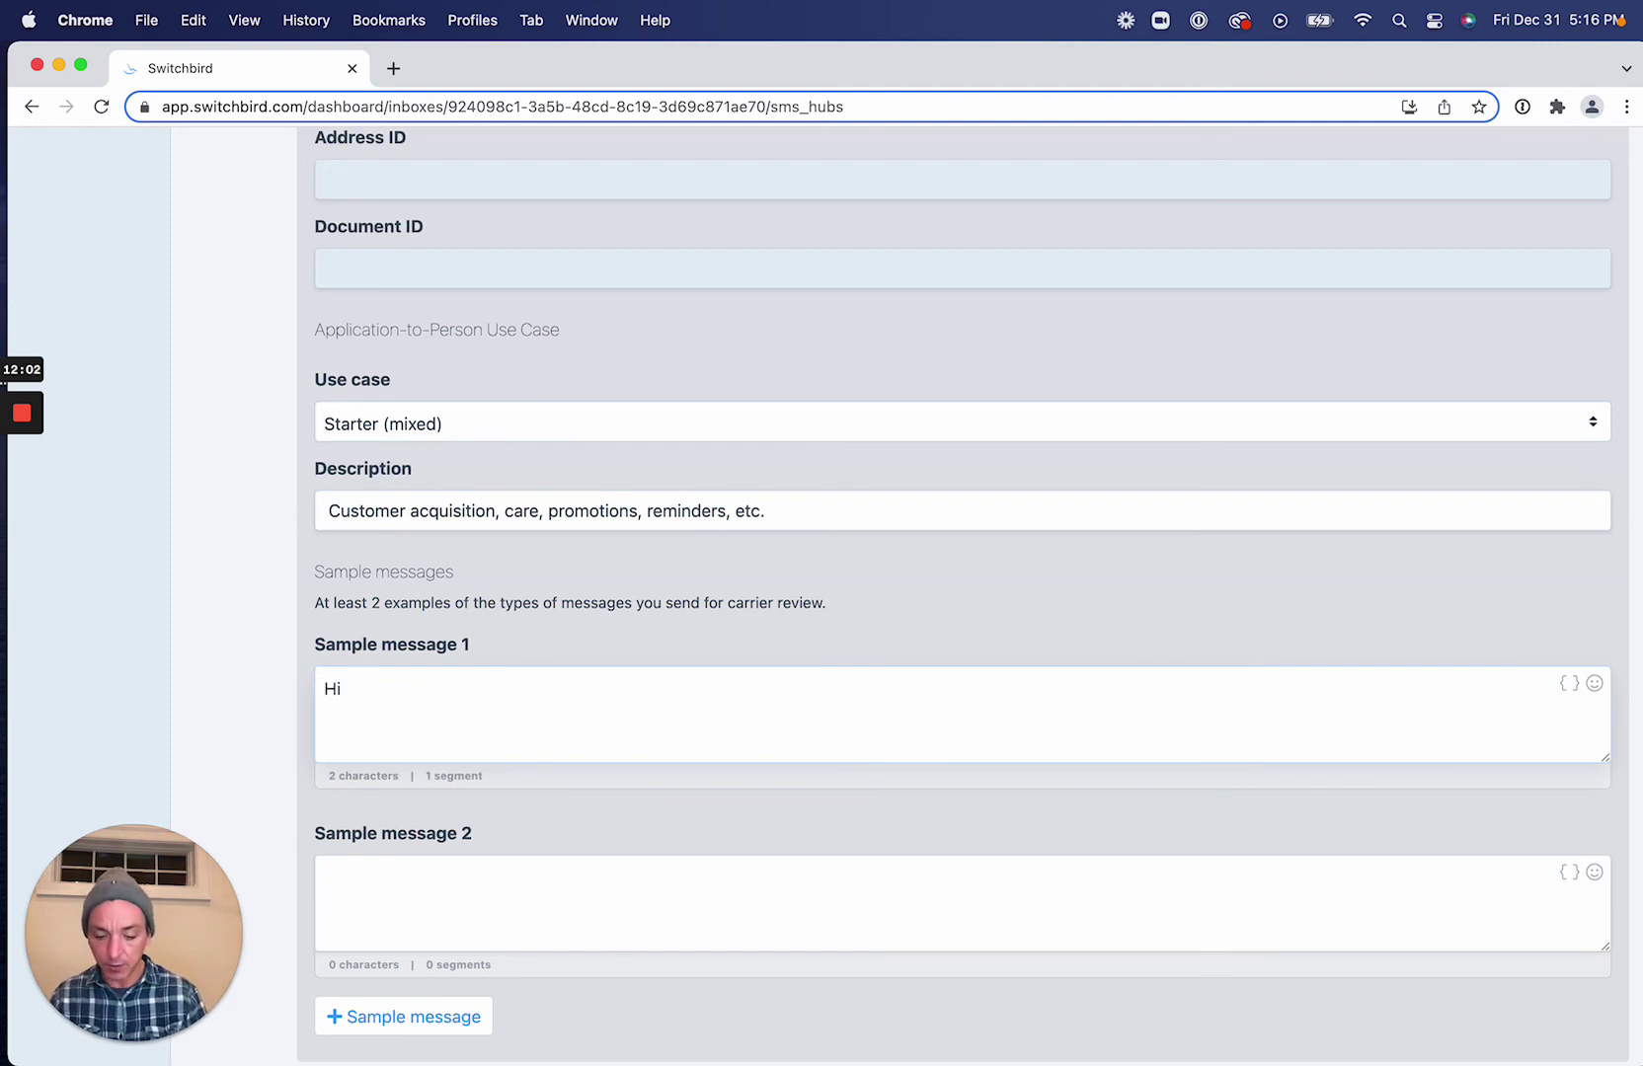
type(" John")
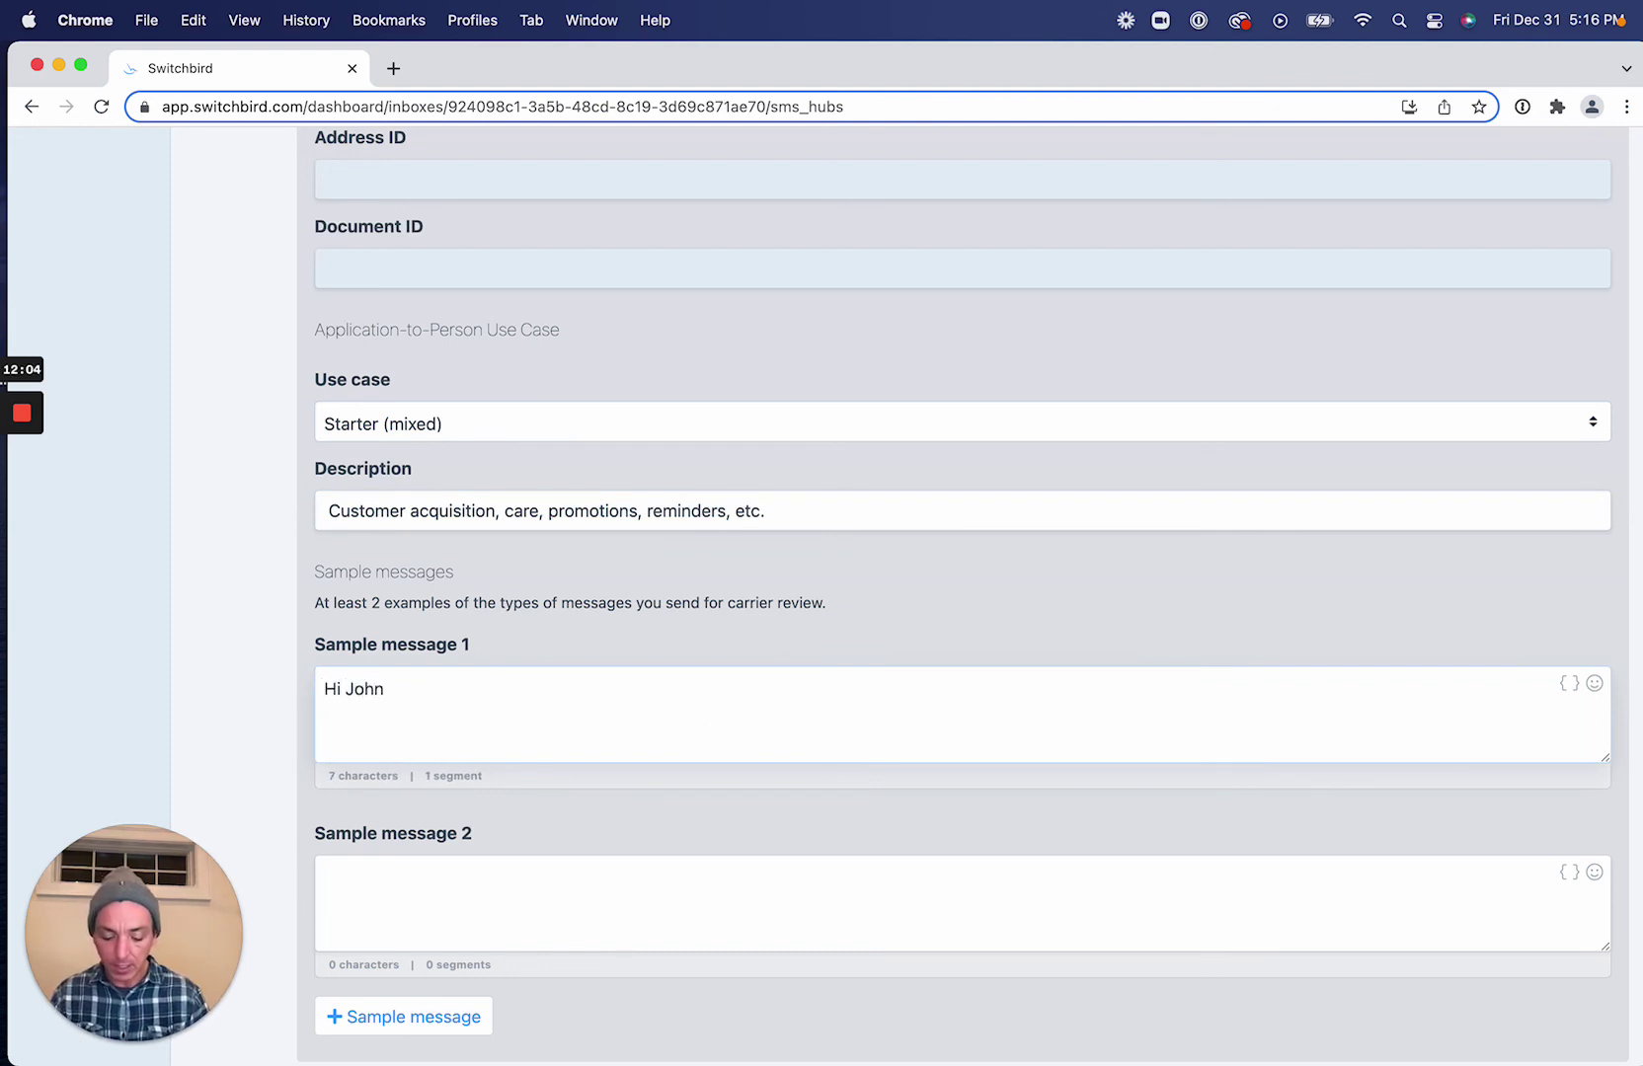
type(", how")
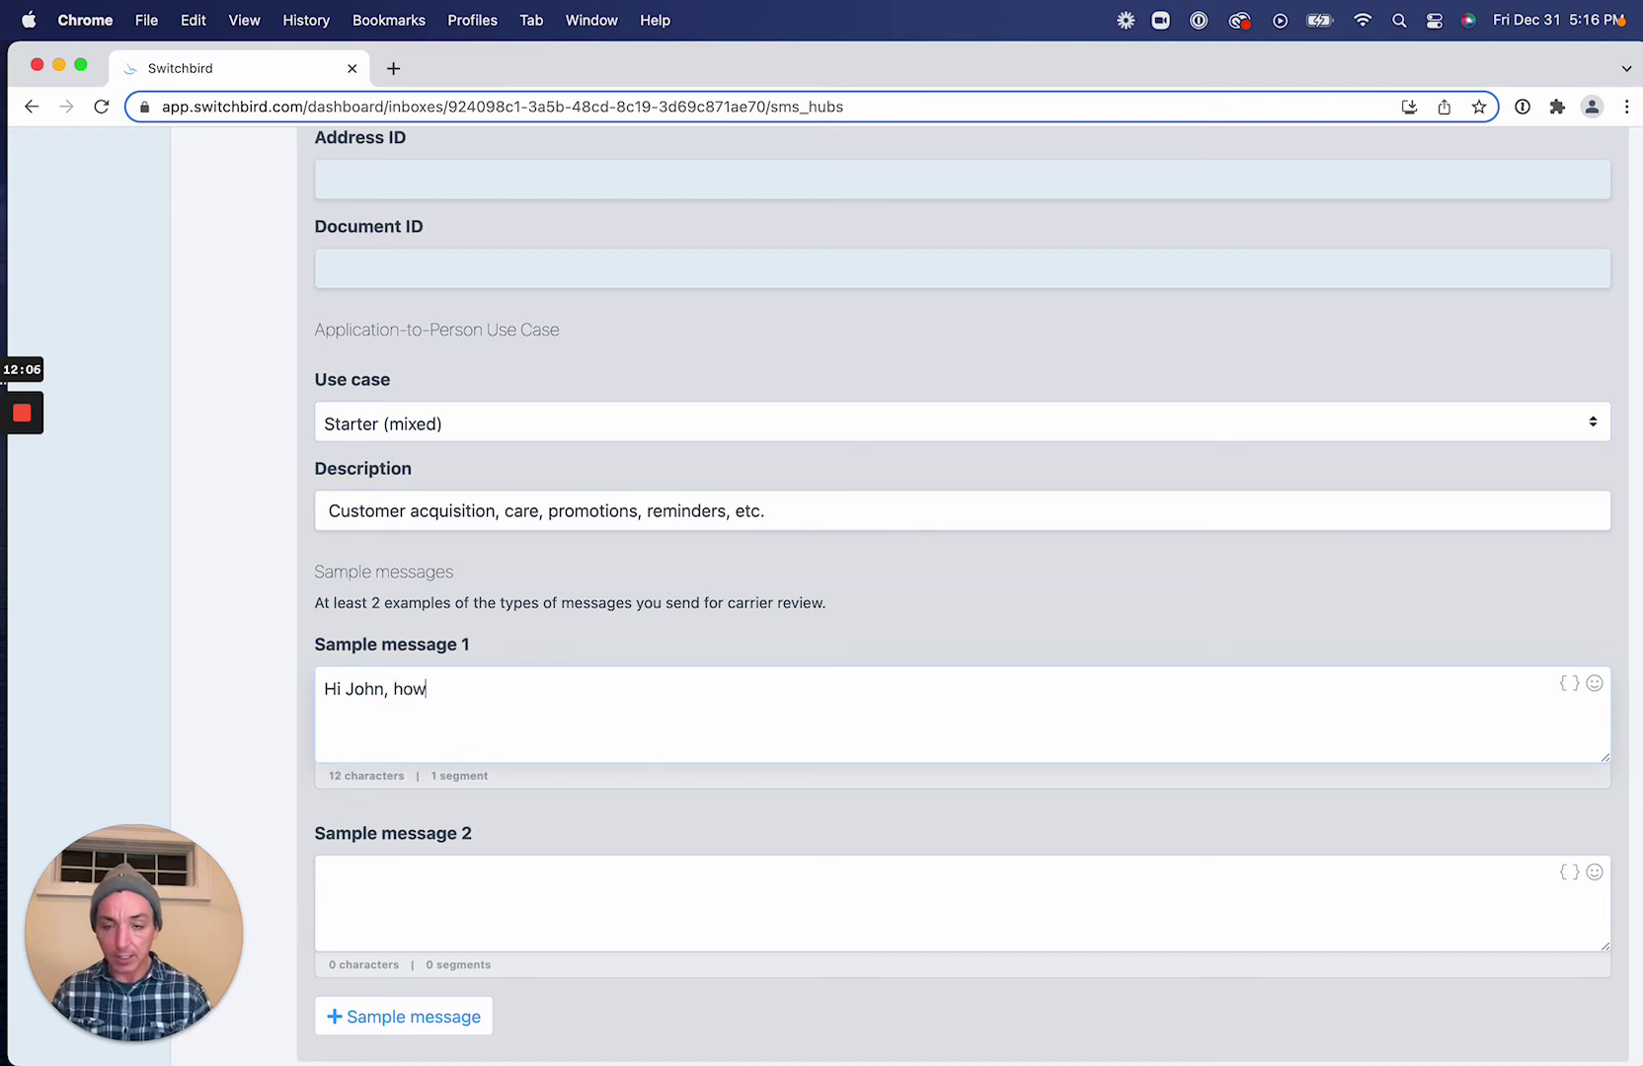
type(" are")
key("BackSpace")
key("BackSpace")
key("BackSpace")
key("BackSpace")
key("BackSpace")
key("BackSpace")
key("BackSpace")
type("how can we h")
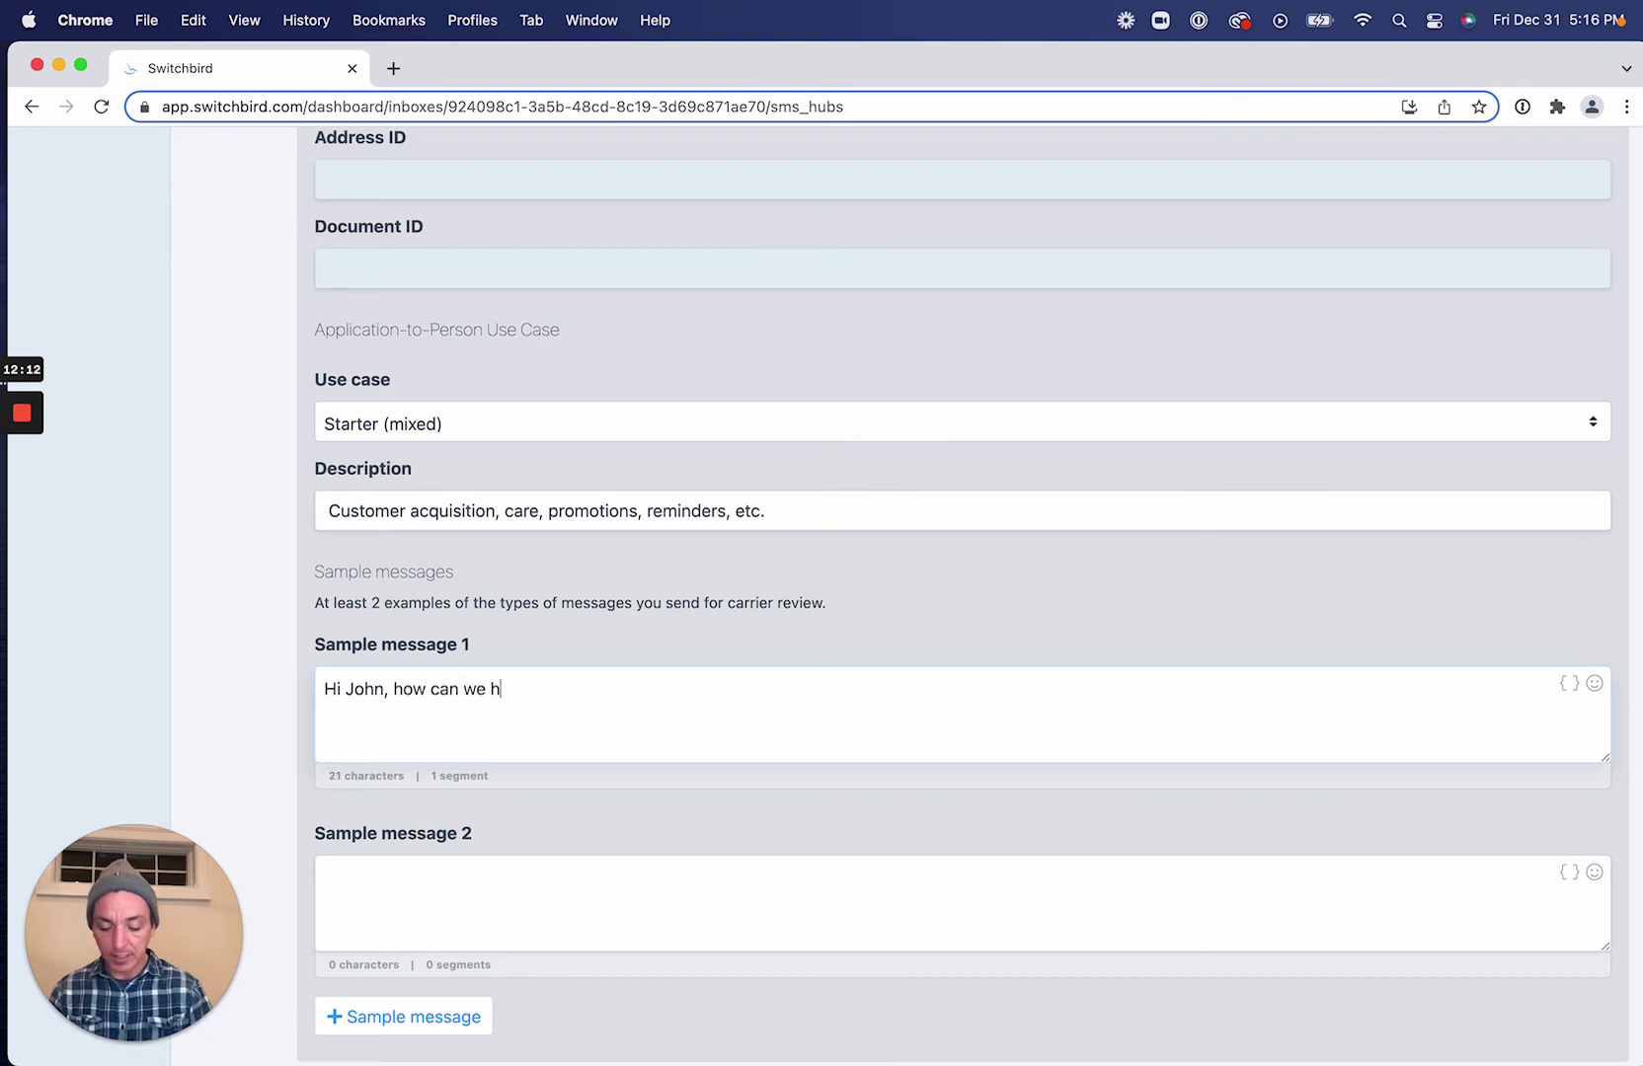
type("elp you?")
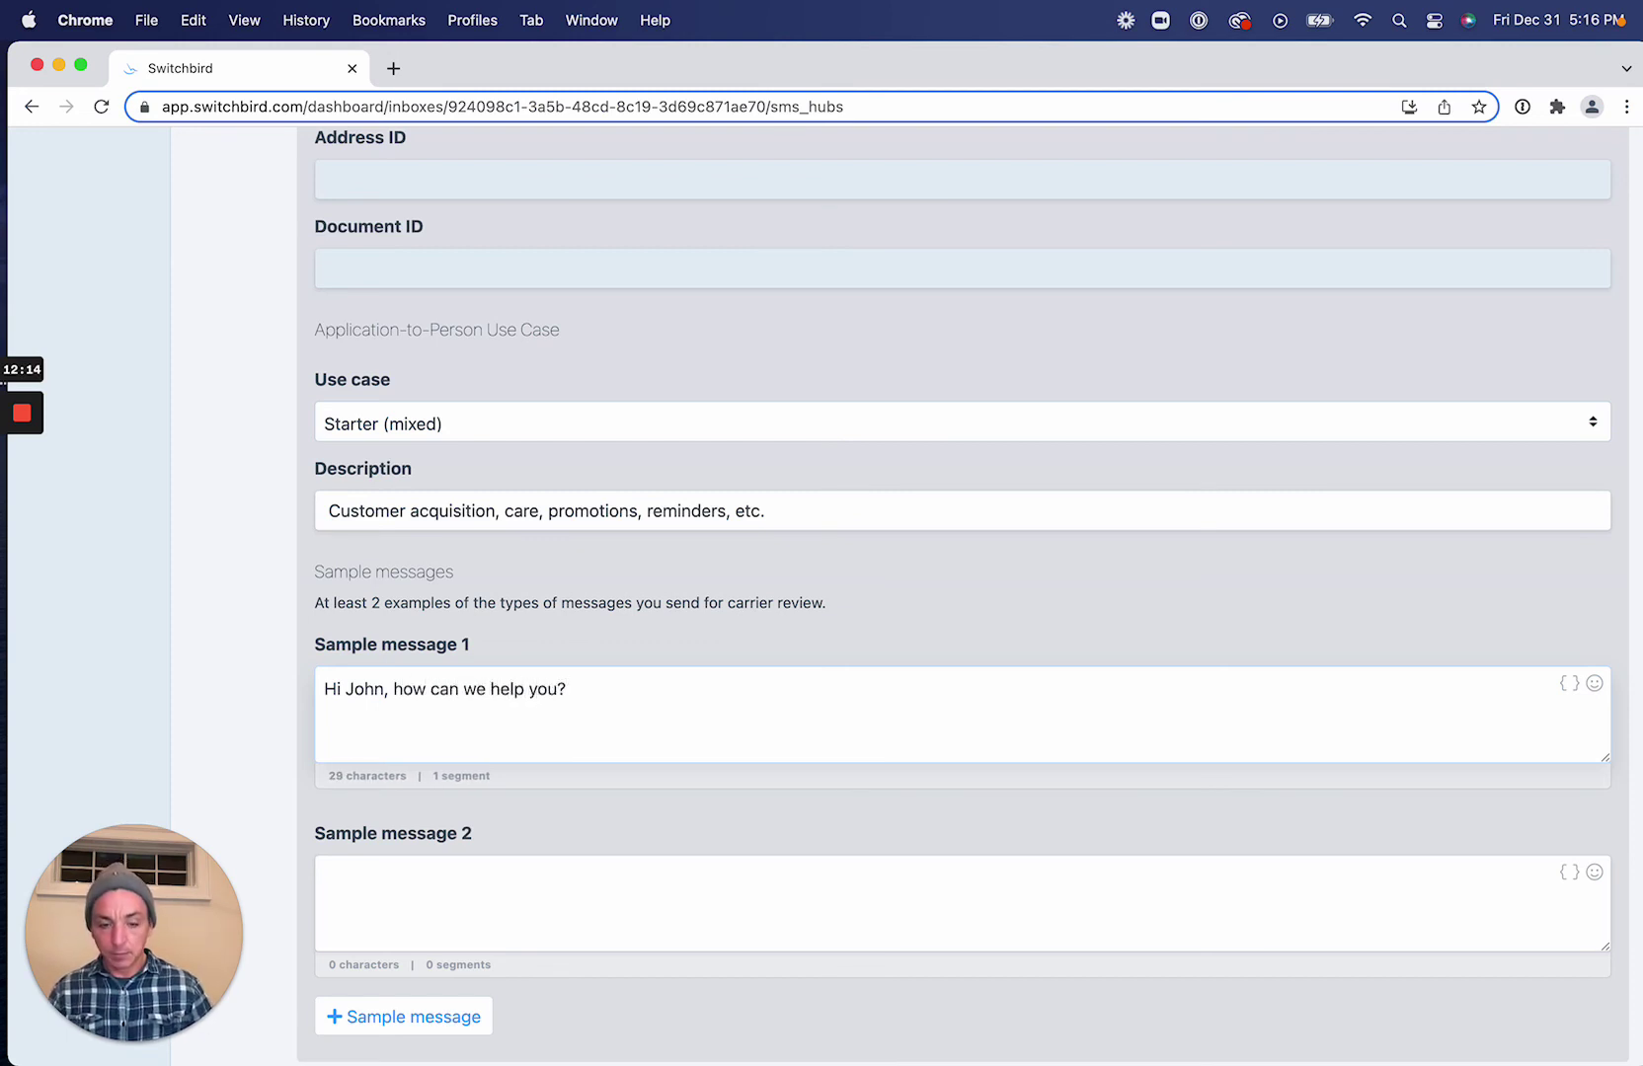
left_click(530, 867)
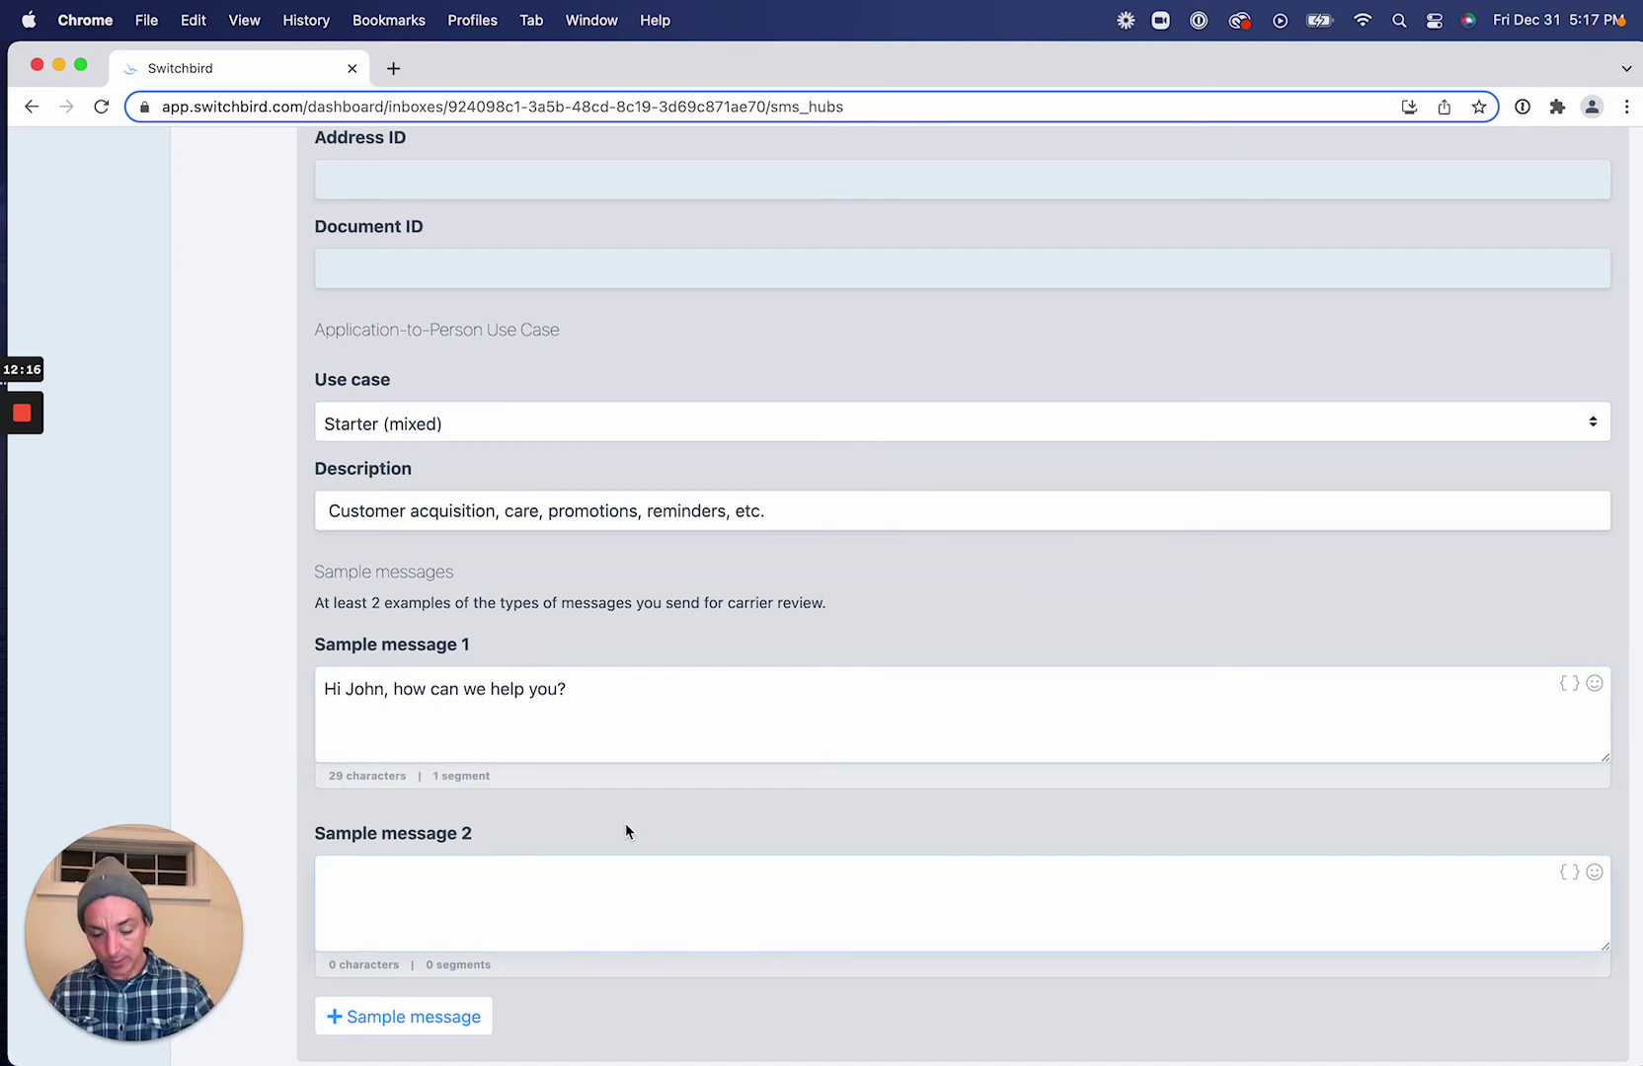
type("Just a reminder")
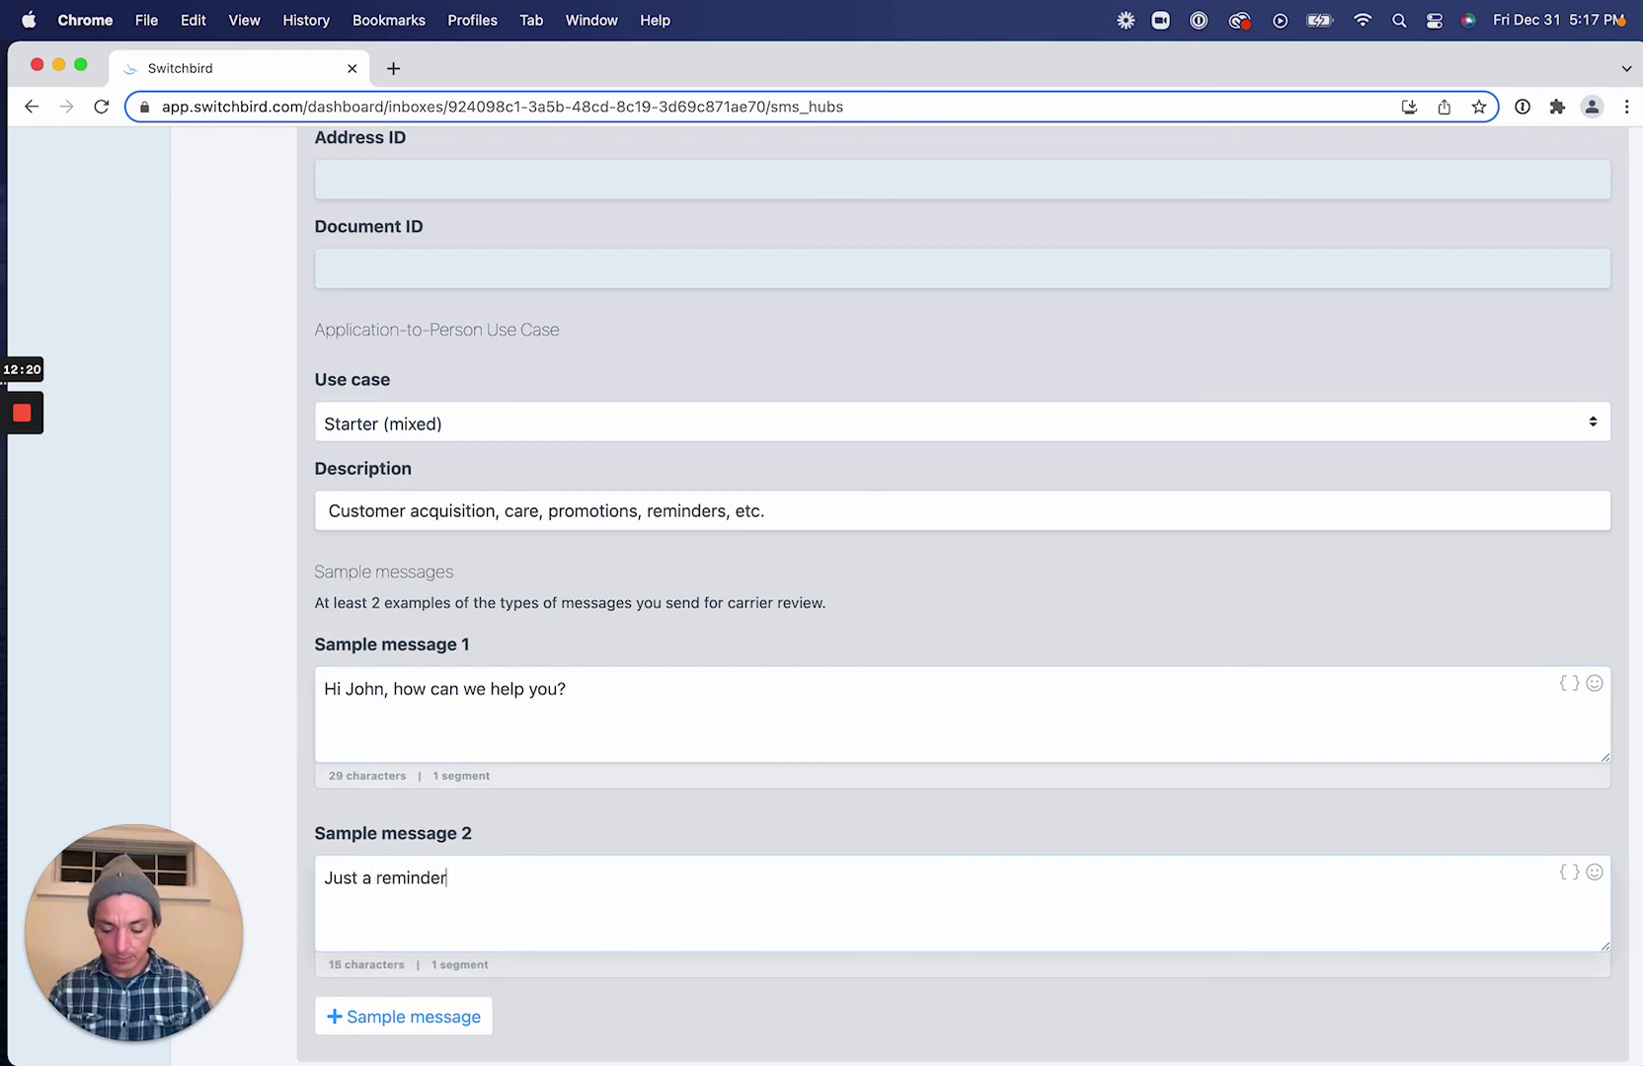
type(", your appoi")
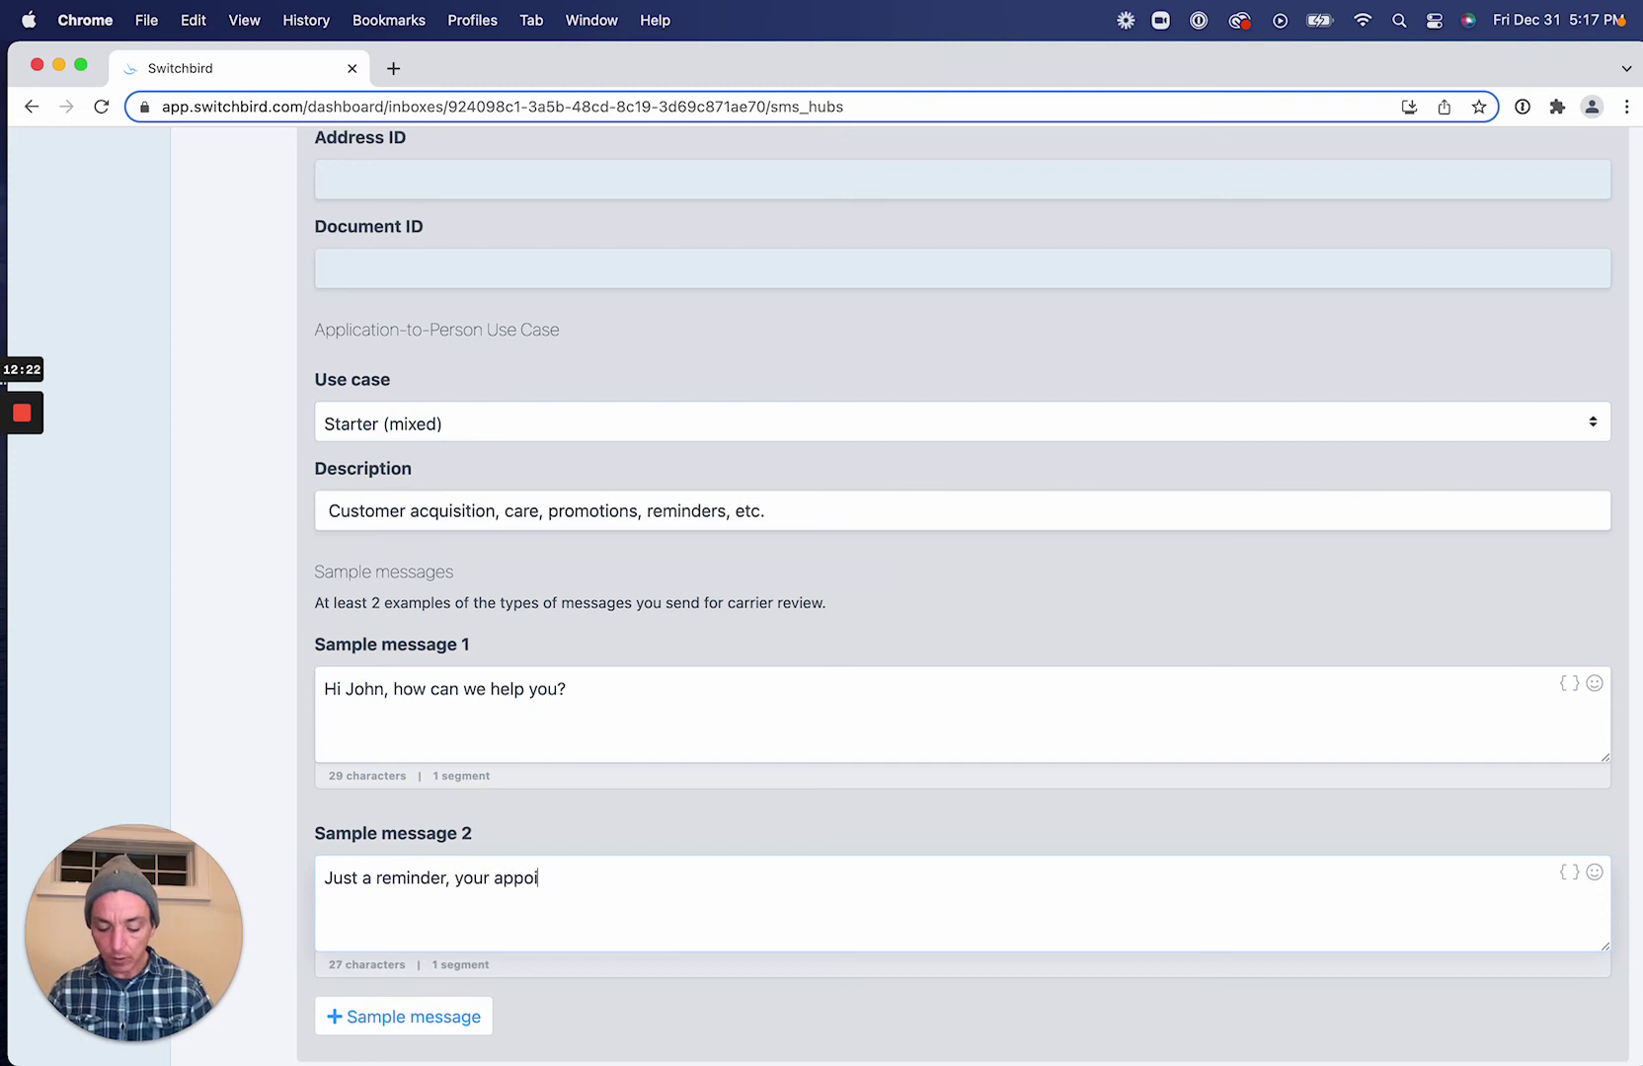
type("ntment is c")
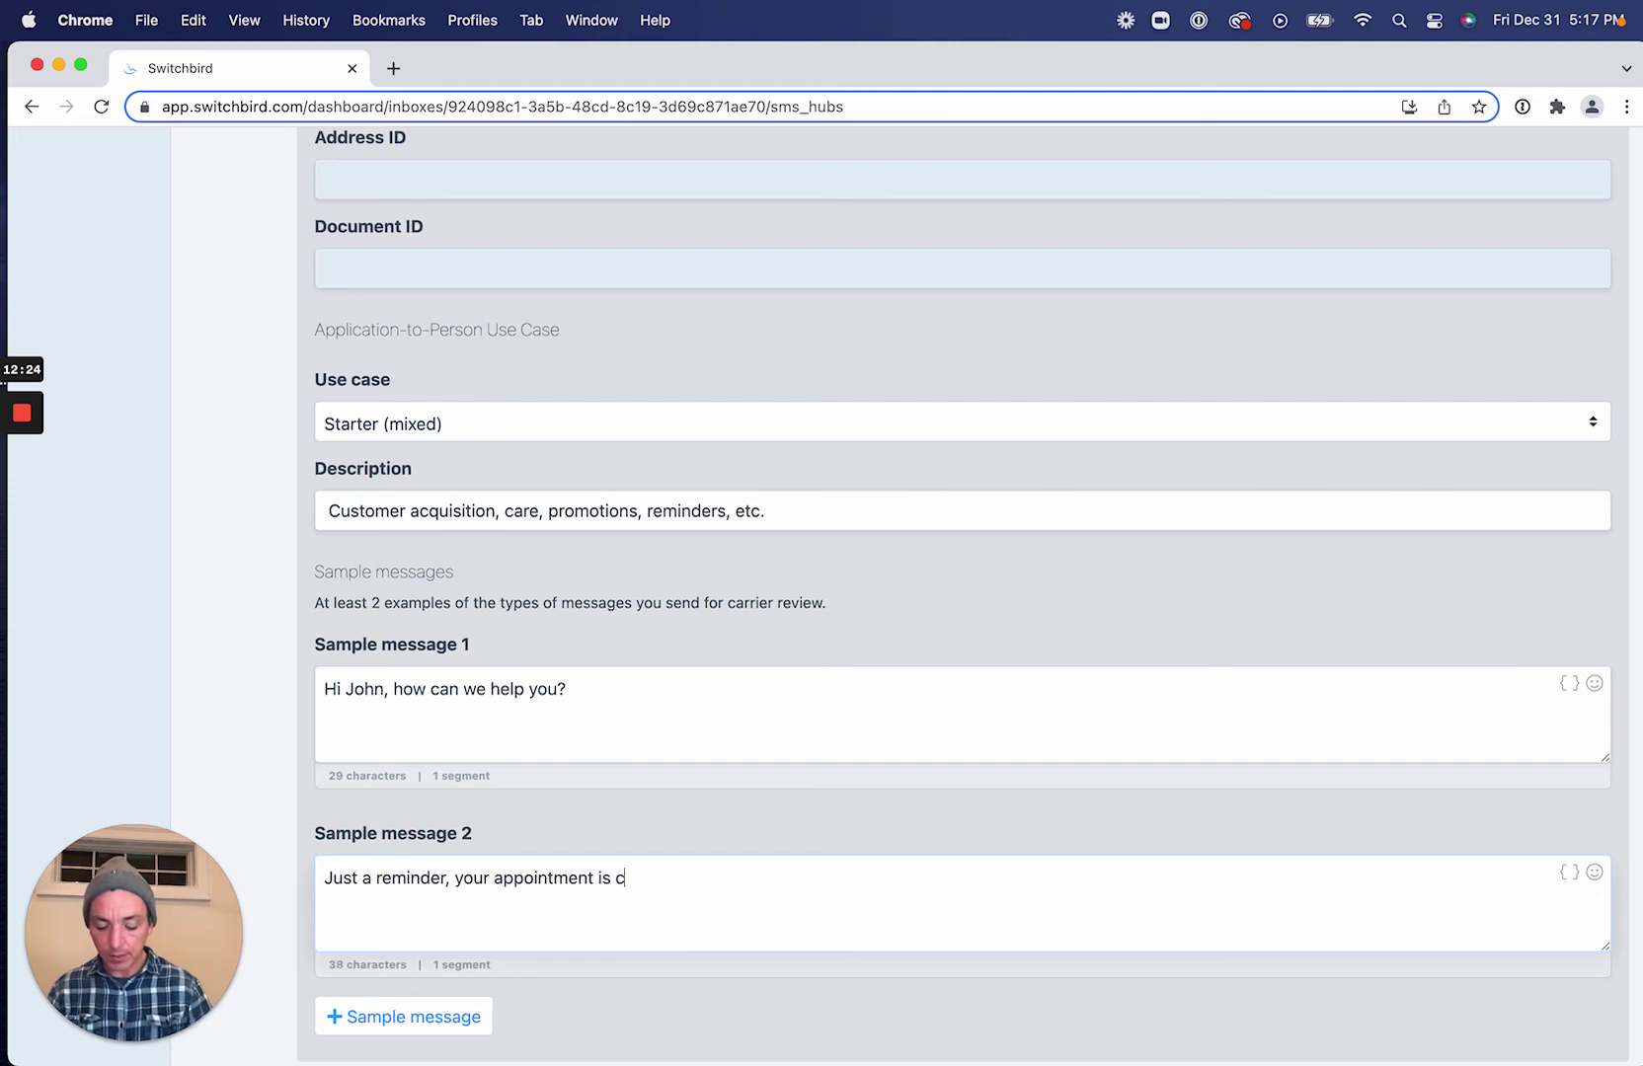
type("oming up at 1")
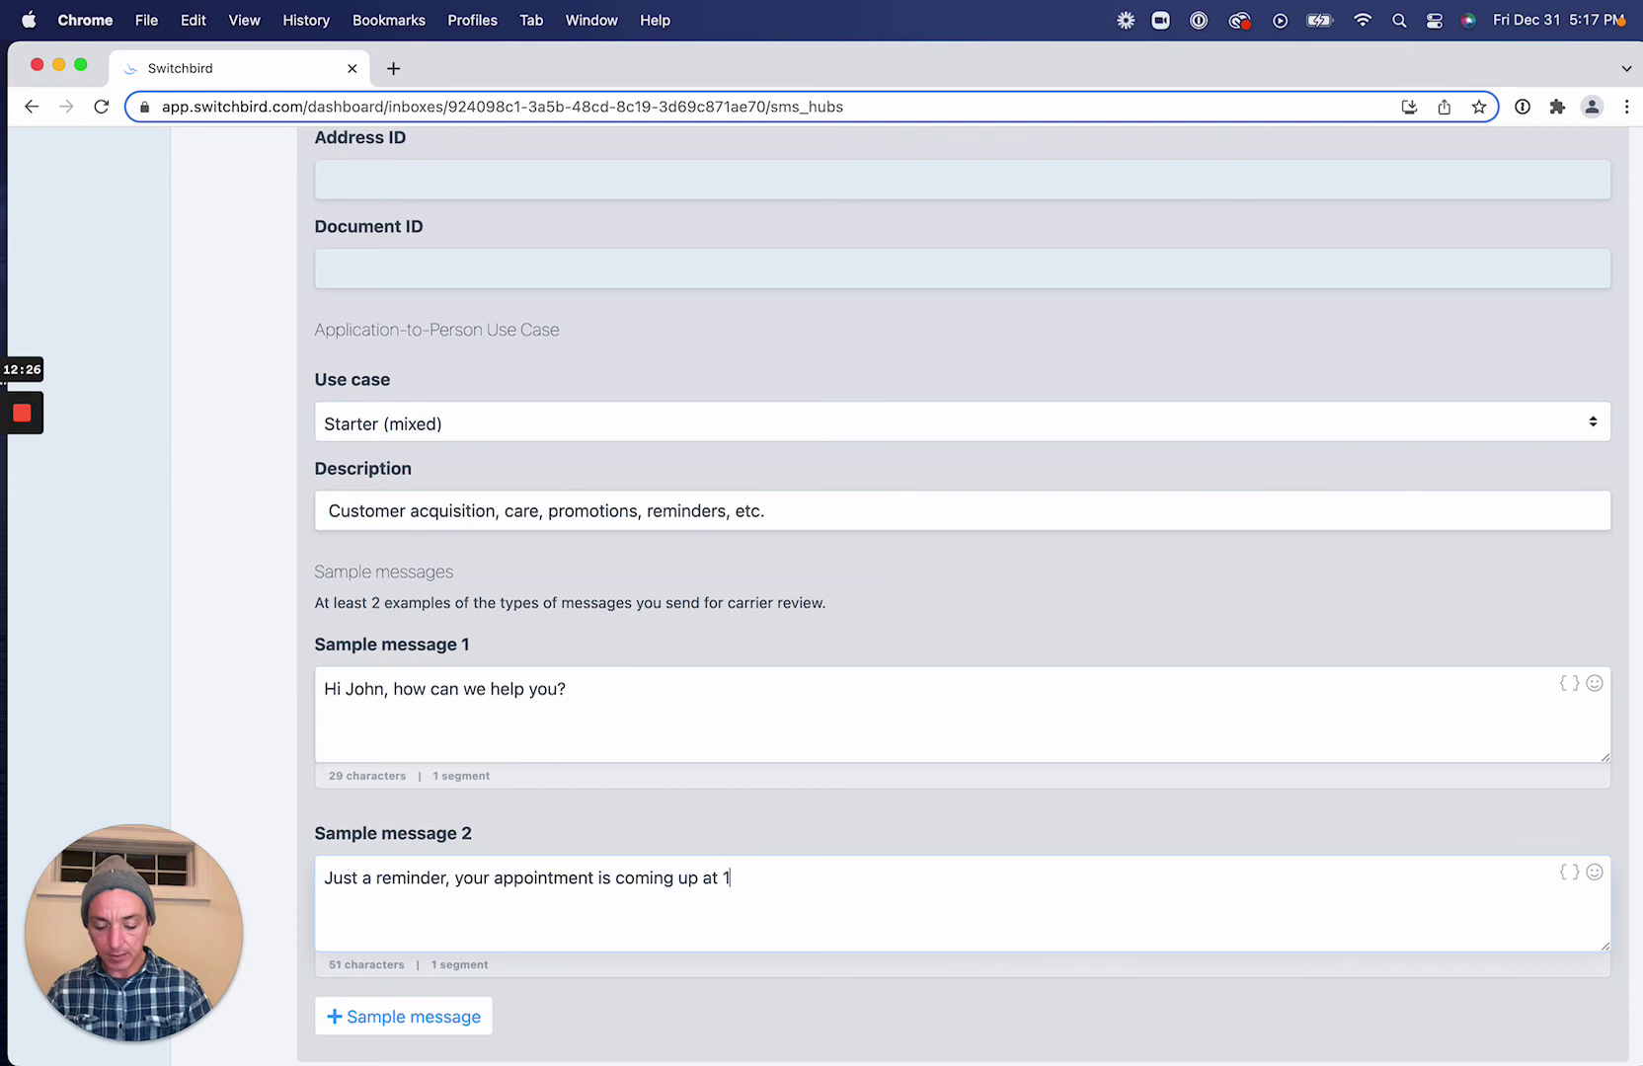
type("pm EST")
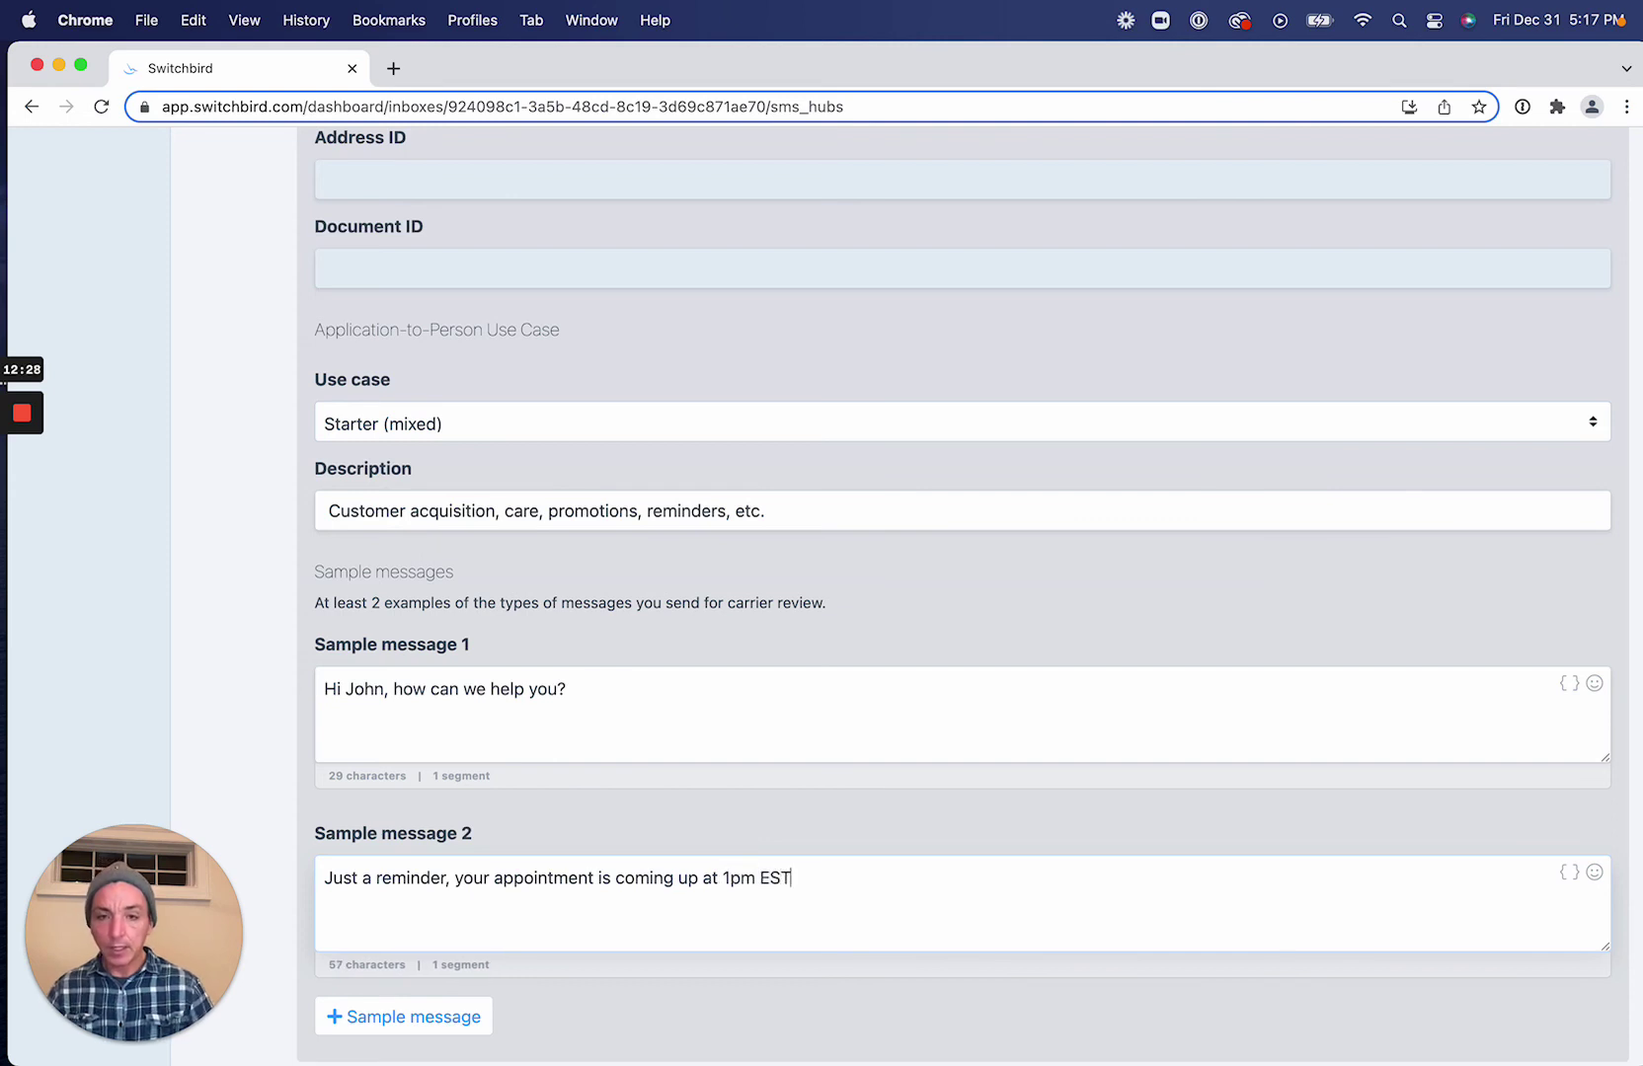
type("/")
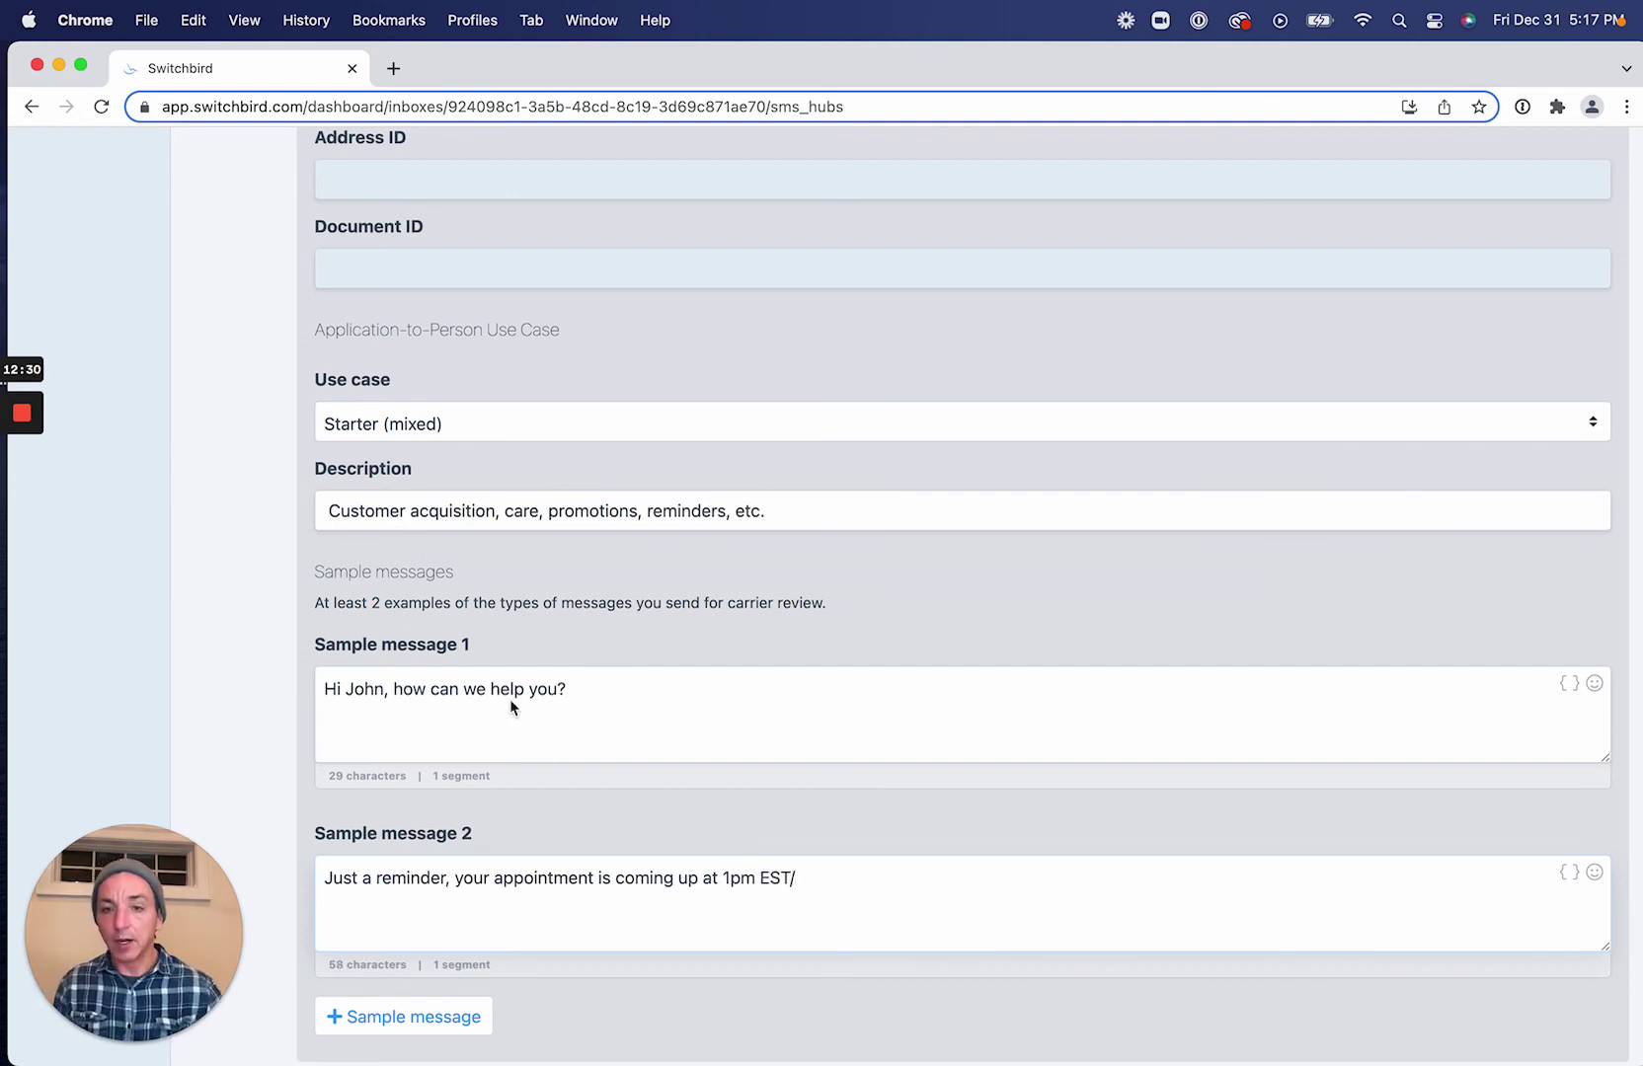
scroll(553, 877, "down", 1)
scroll(553, 877, "down", 2)
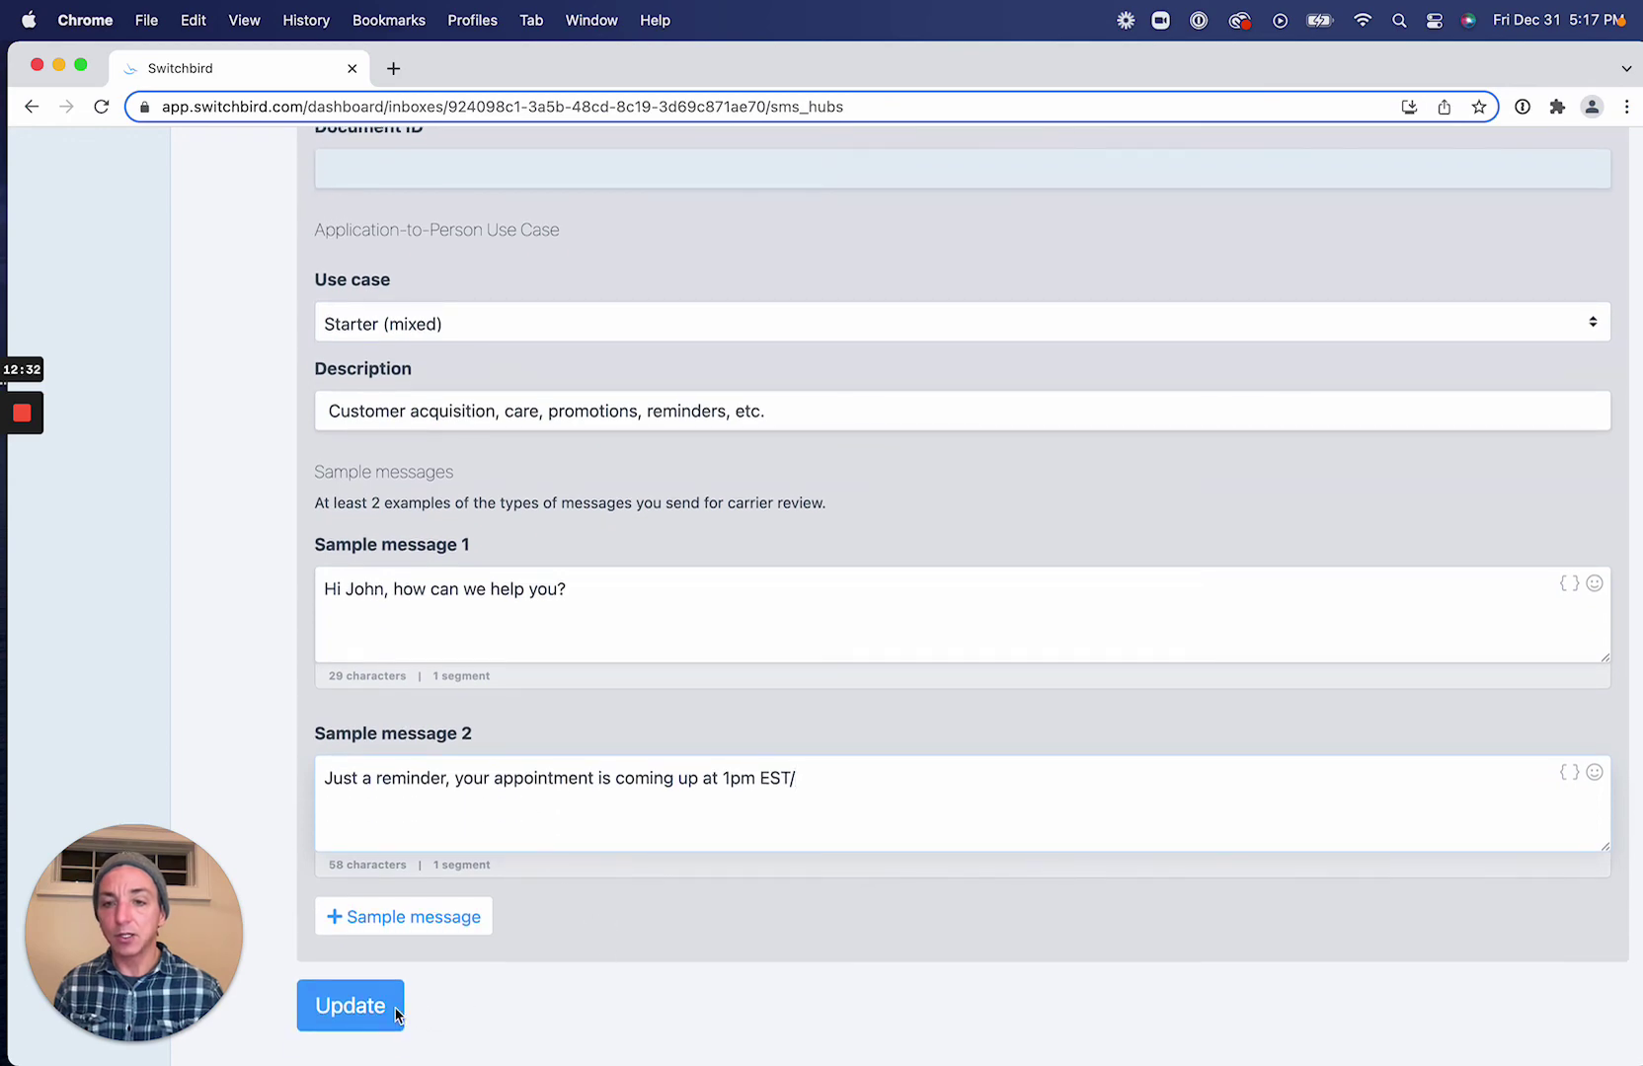
Save the updated registration details and validate the Starter registration.
left_click(388, 1013)
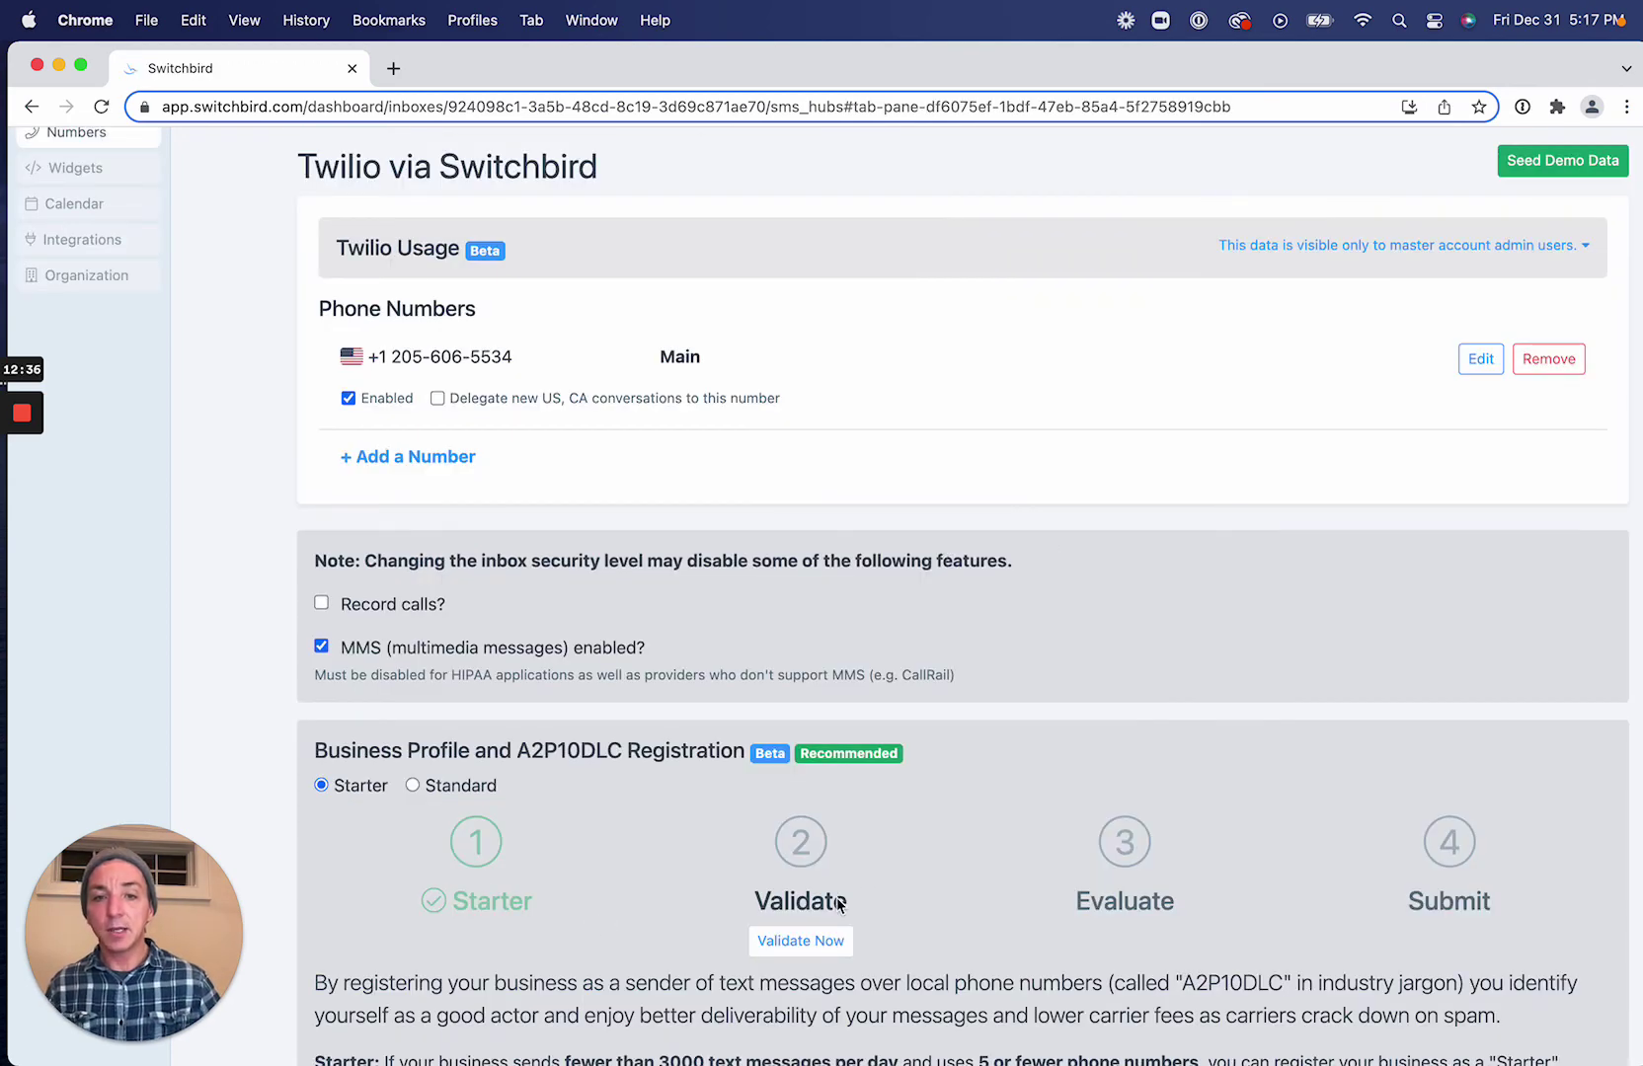
scroll(840, 904, "down", 3)
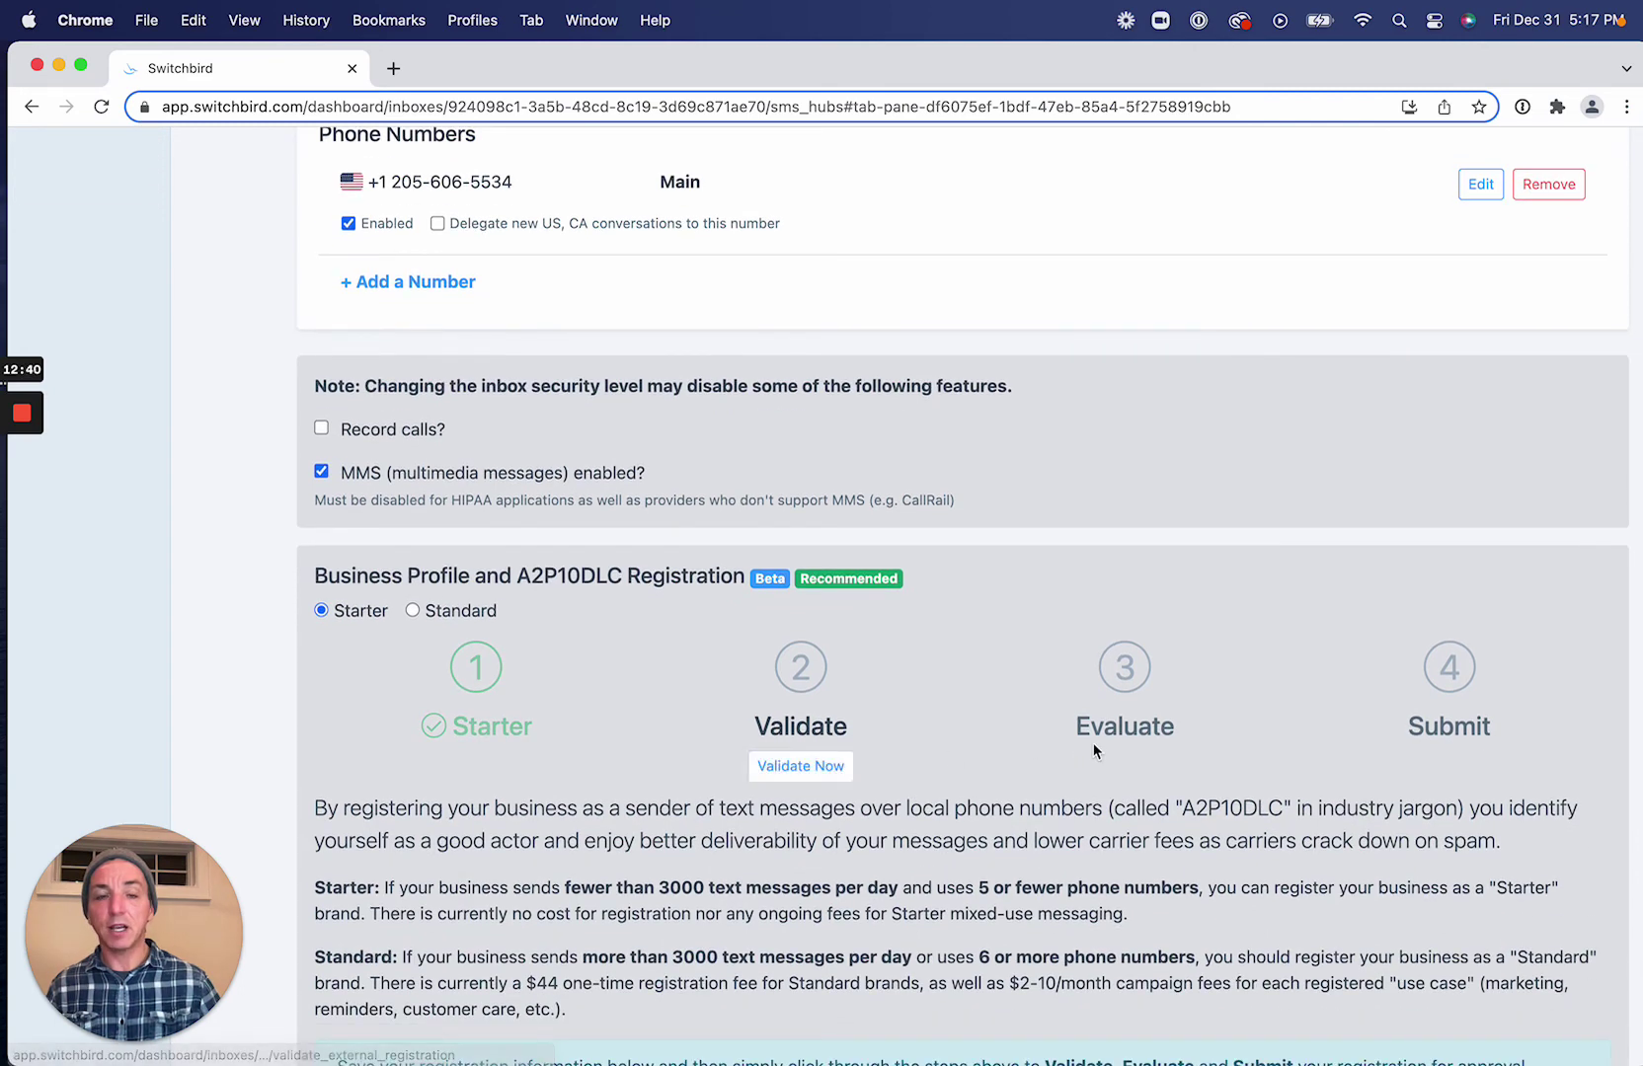
scroll(953, 758, "down", 2)
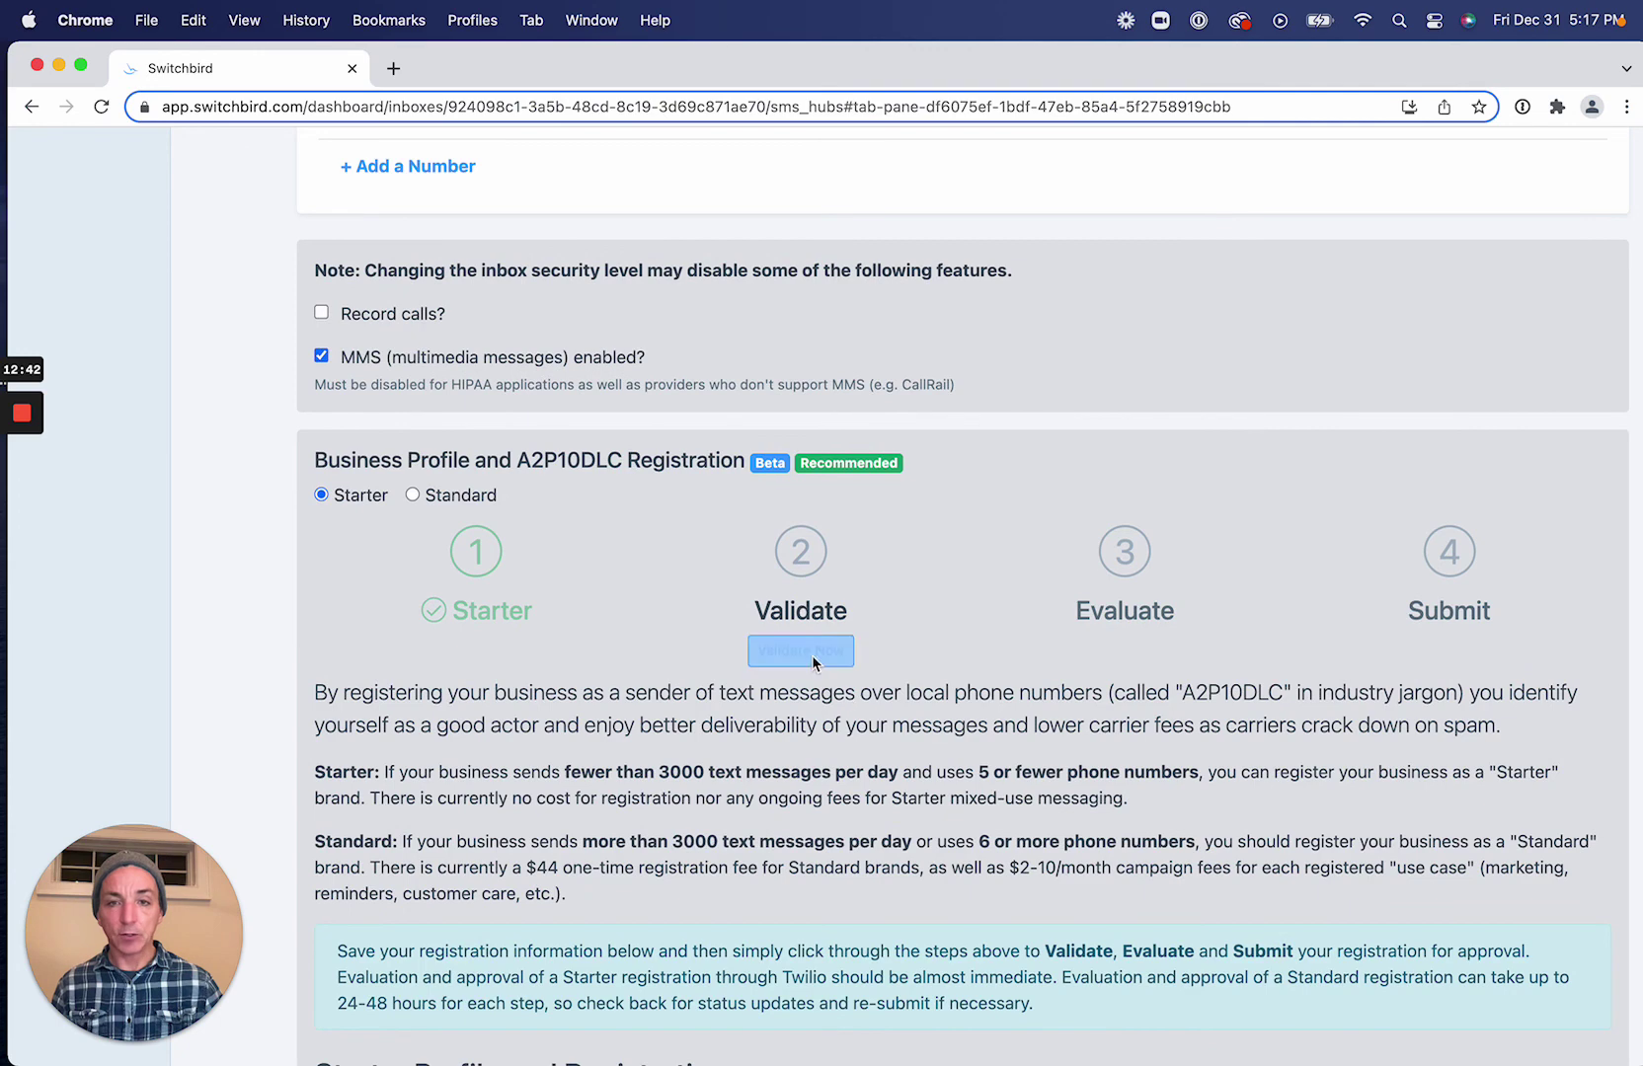
left_click(805, 649)
Send the validated registration for evaluation so step 3 reads In Review.
scroll(1027, 623, "down", 10)
scroll(1015, 586, "down", 5)
scroll(682, 920, "down", 10)
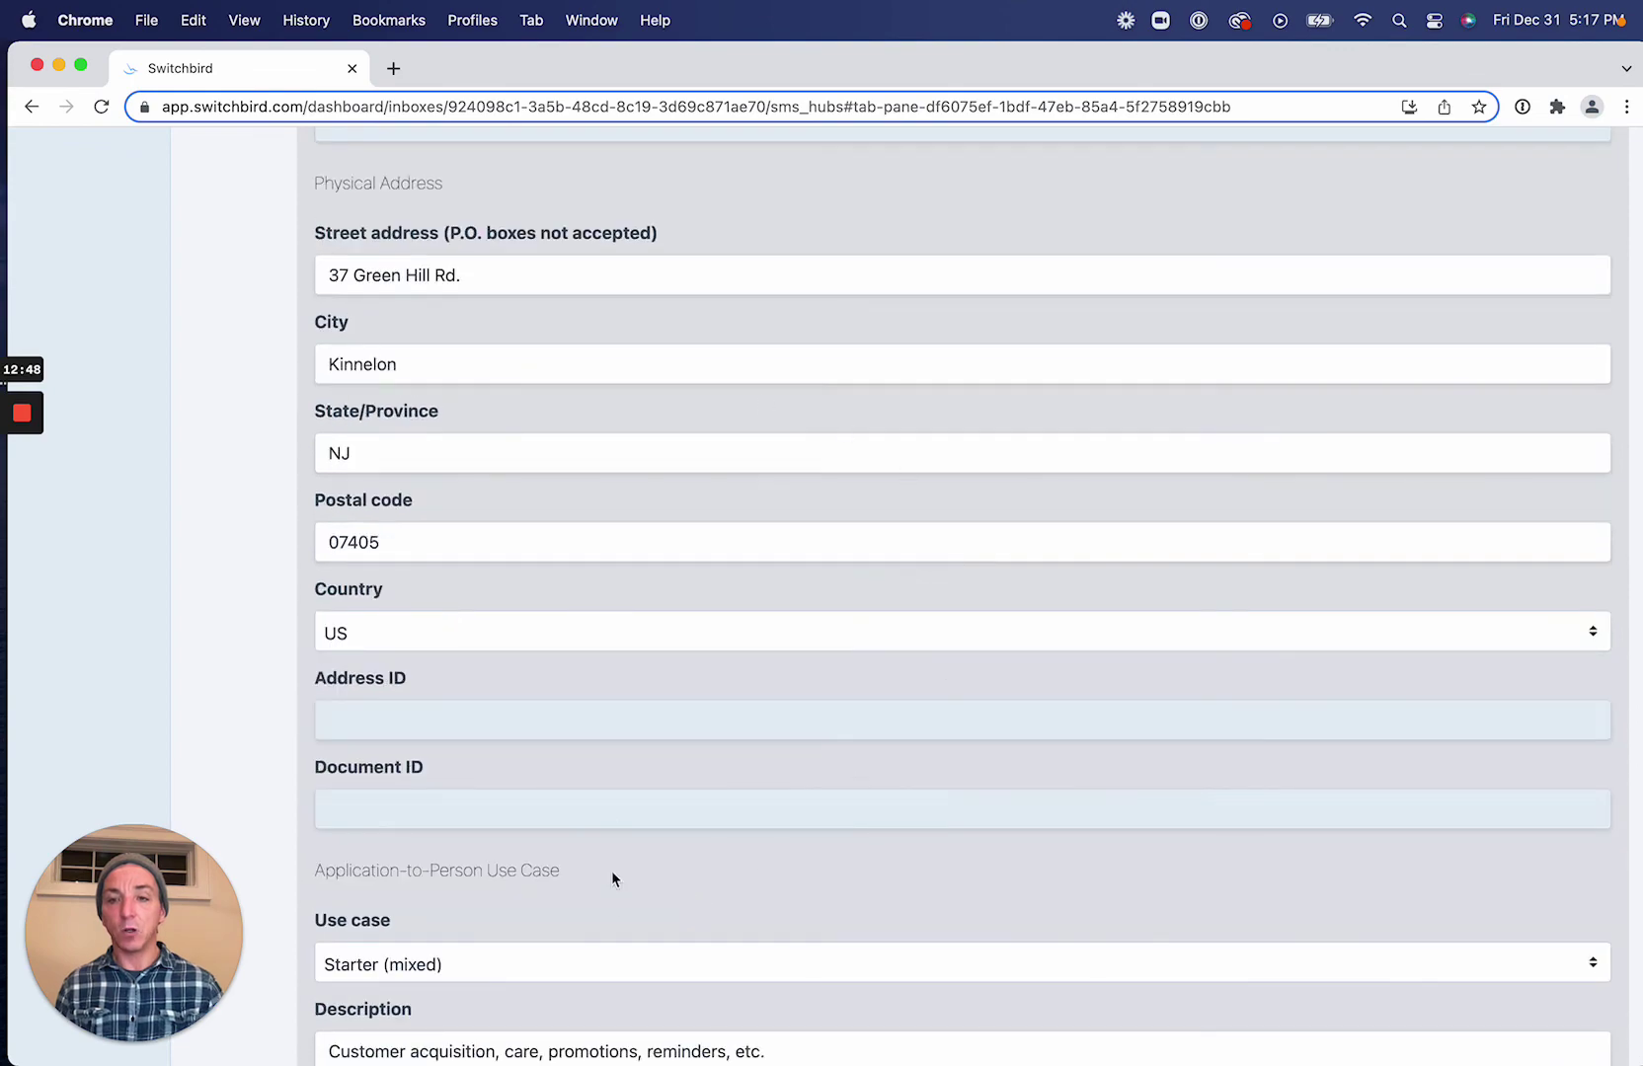
scroll(613, 888, "down", 10)
scroll(745, 713, "up", 20)
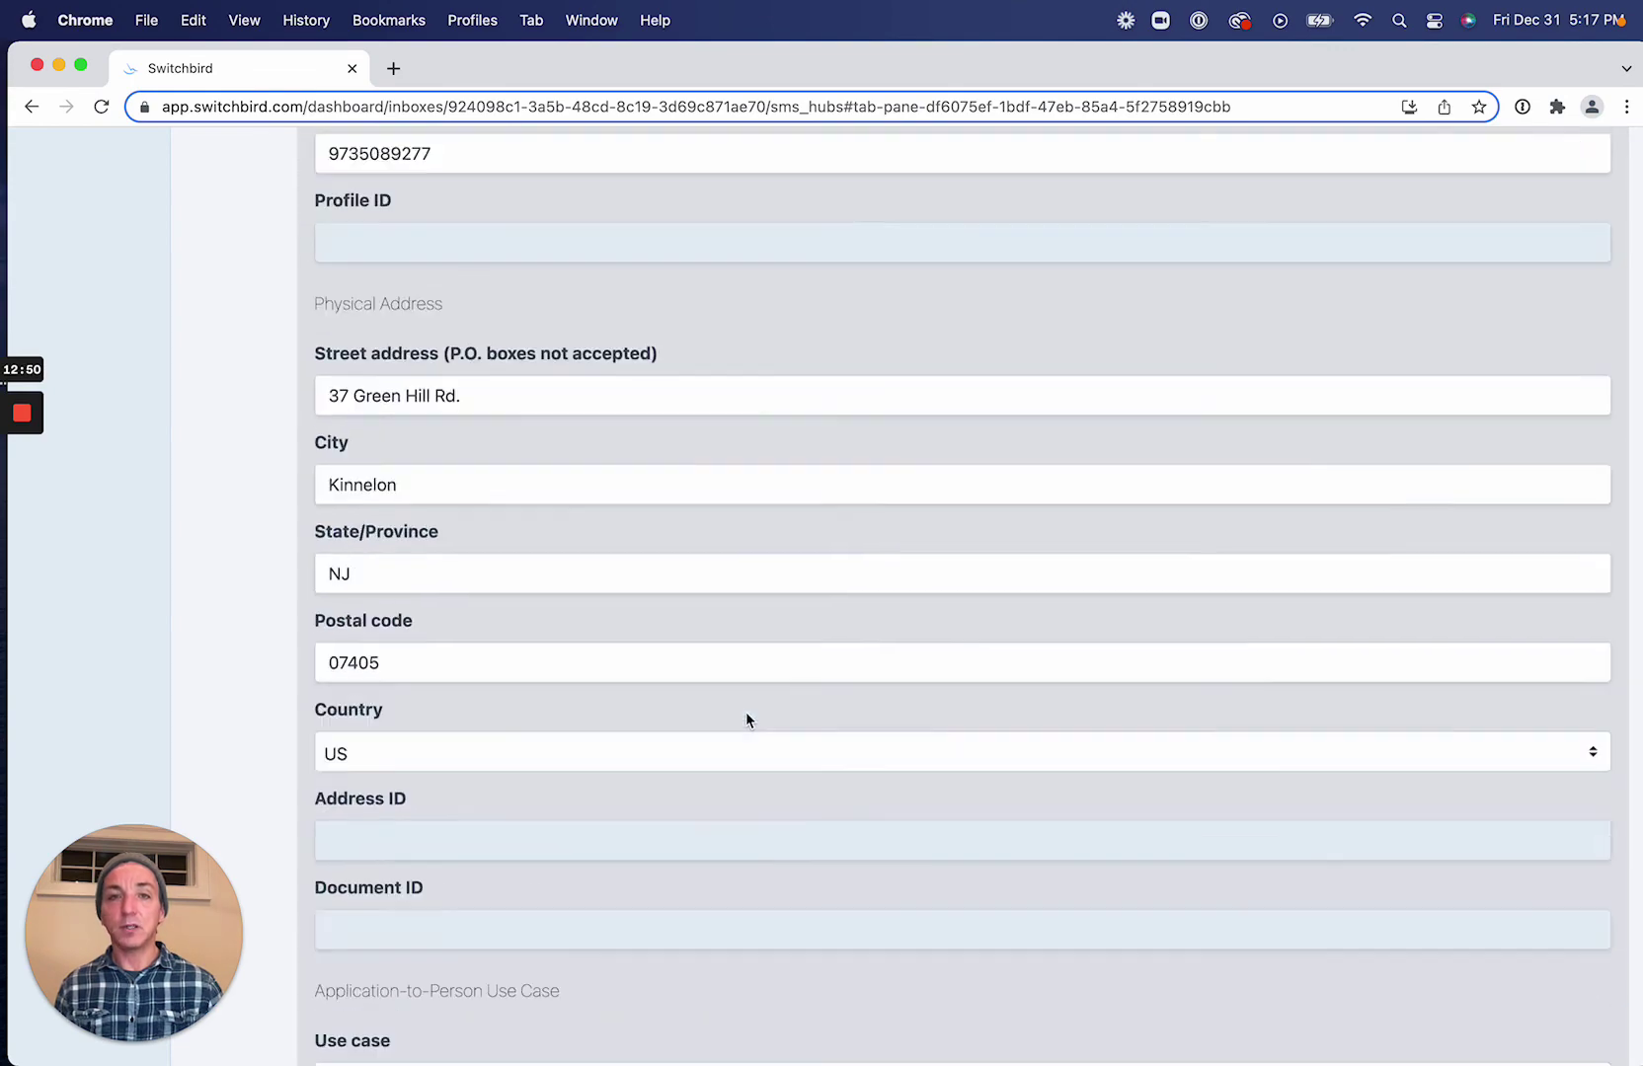
scroll(746, 720, "up", 3)
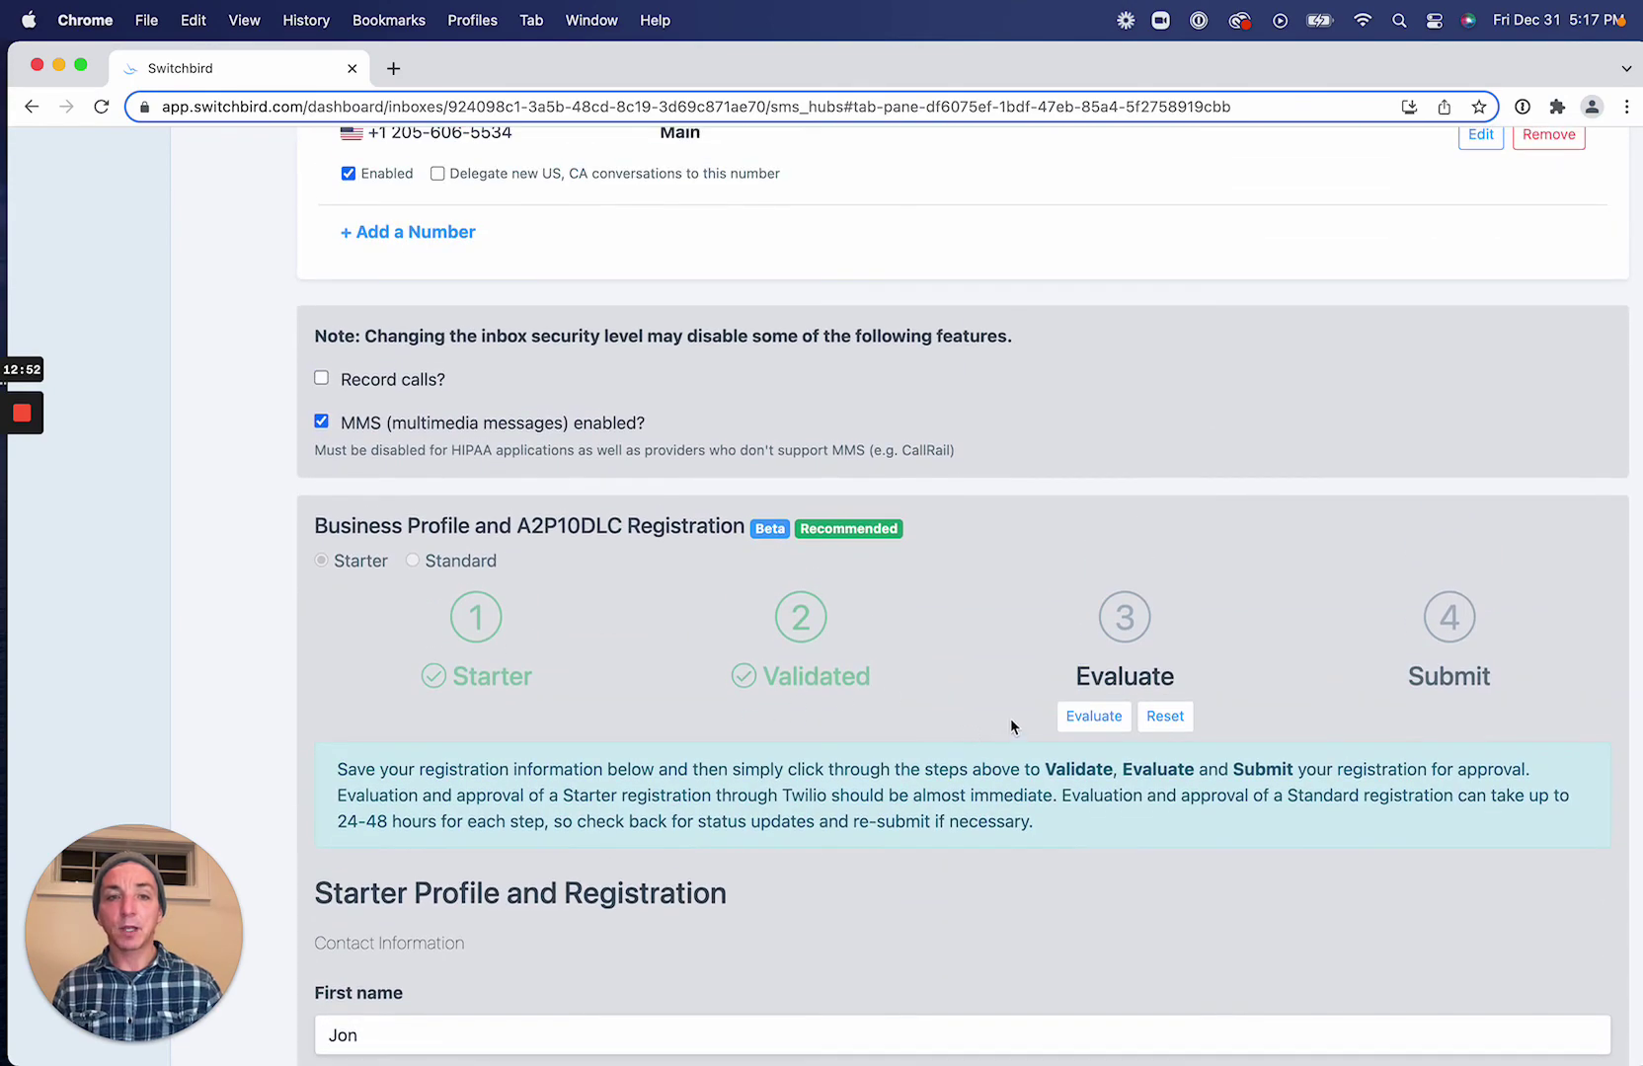
left_click(1093, 717)
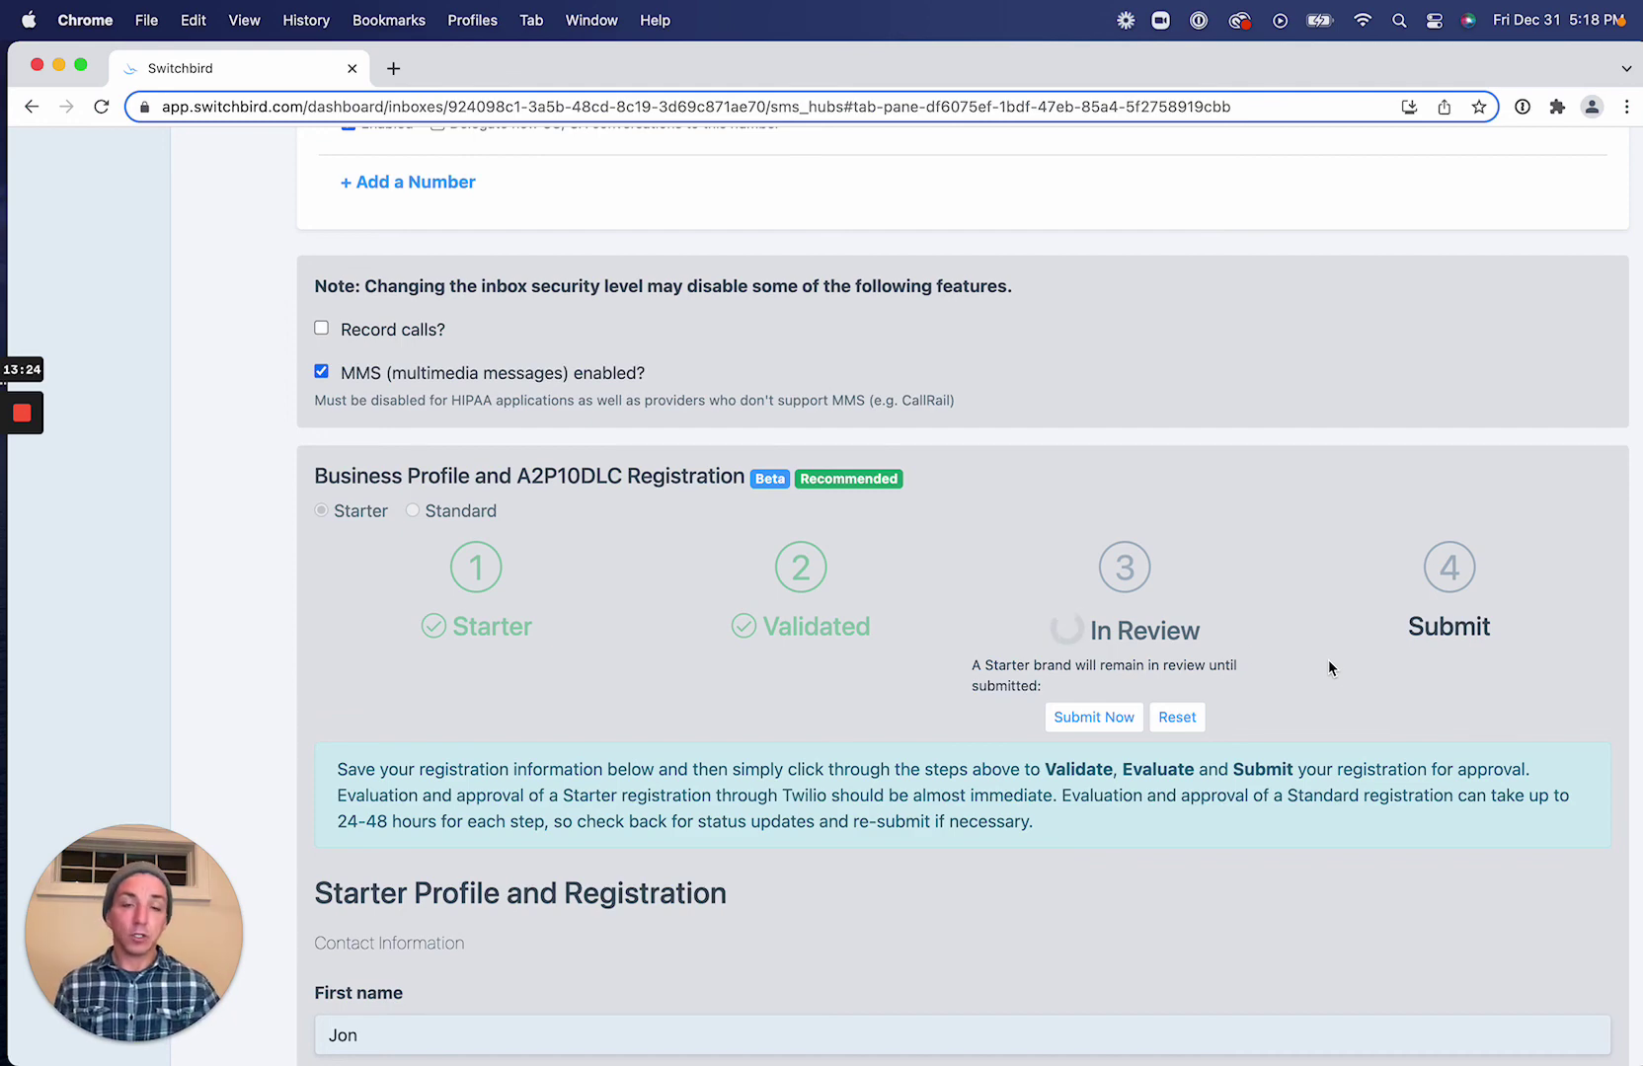
Submit the Starter registration for approval and check the step 4 status twice.
left_click(1103, 720)
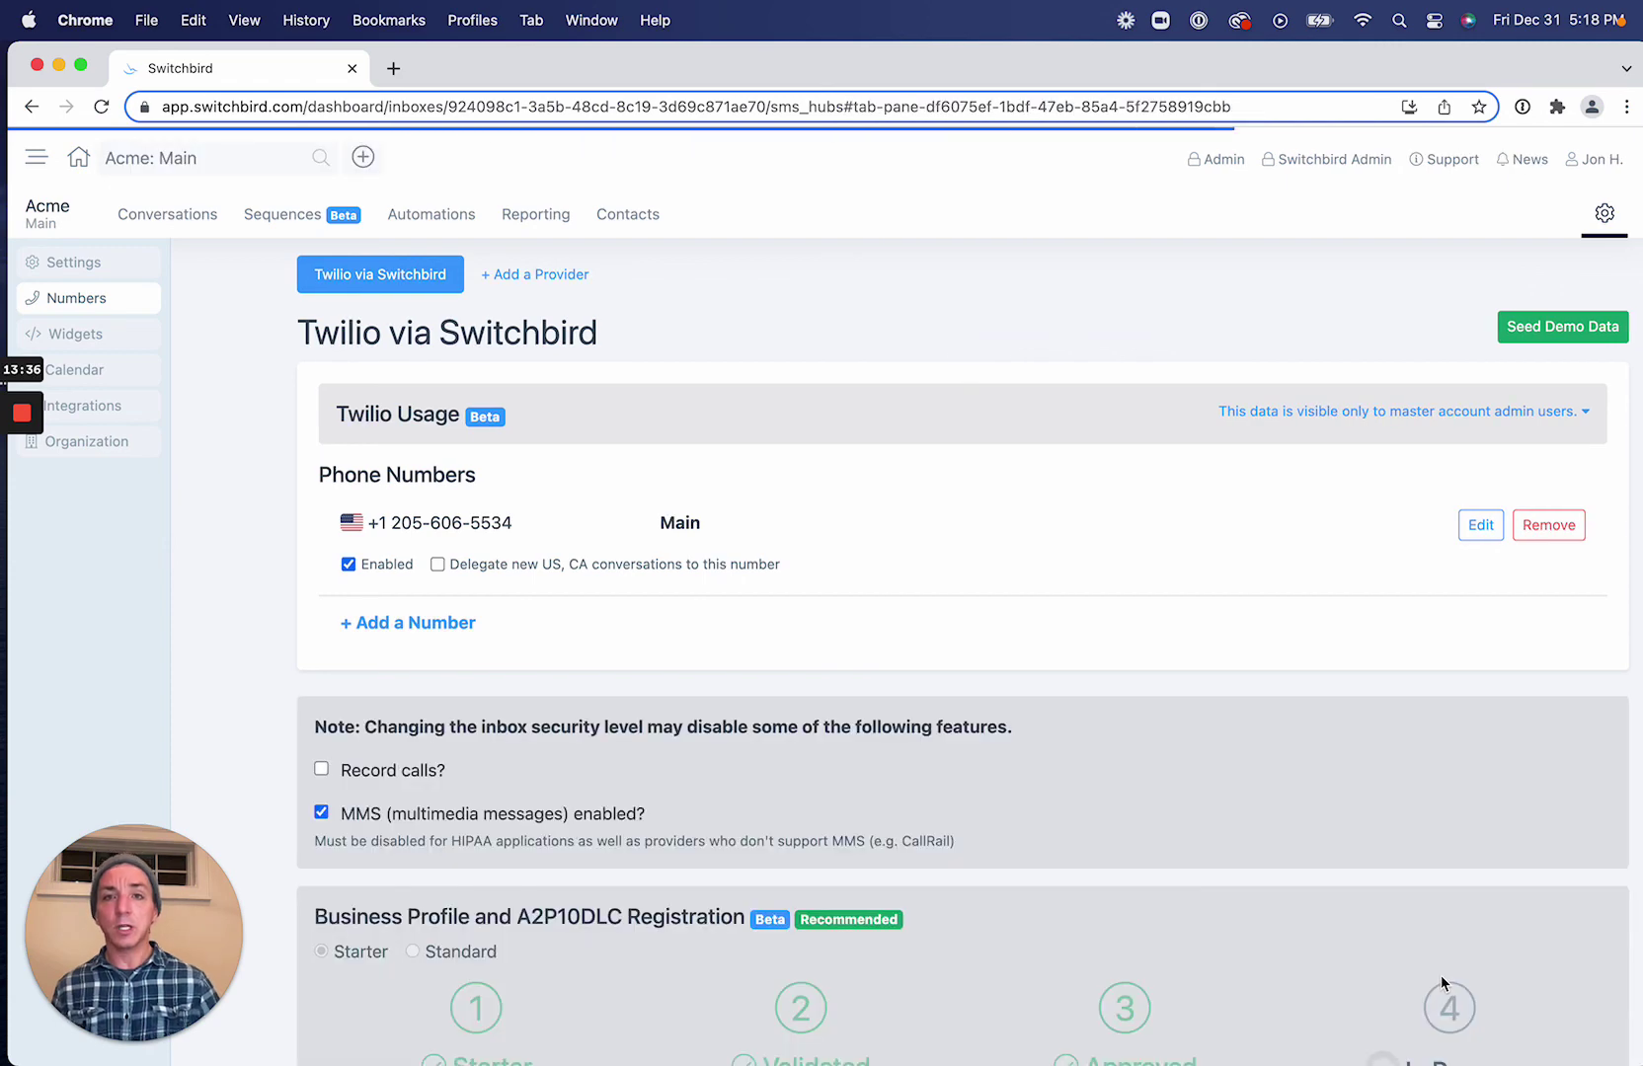
scroll(1453, 911, "down", 3)
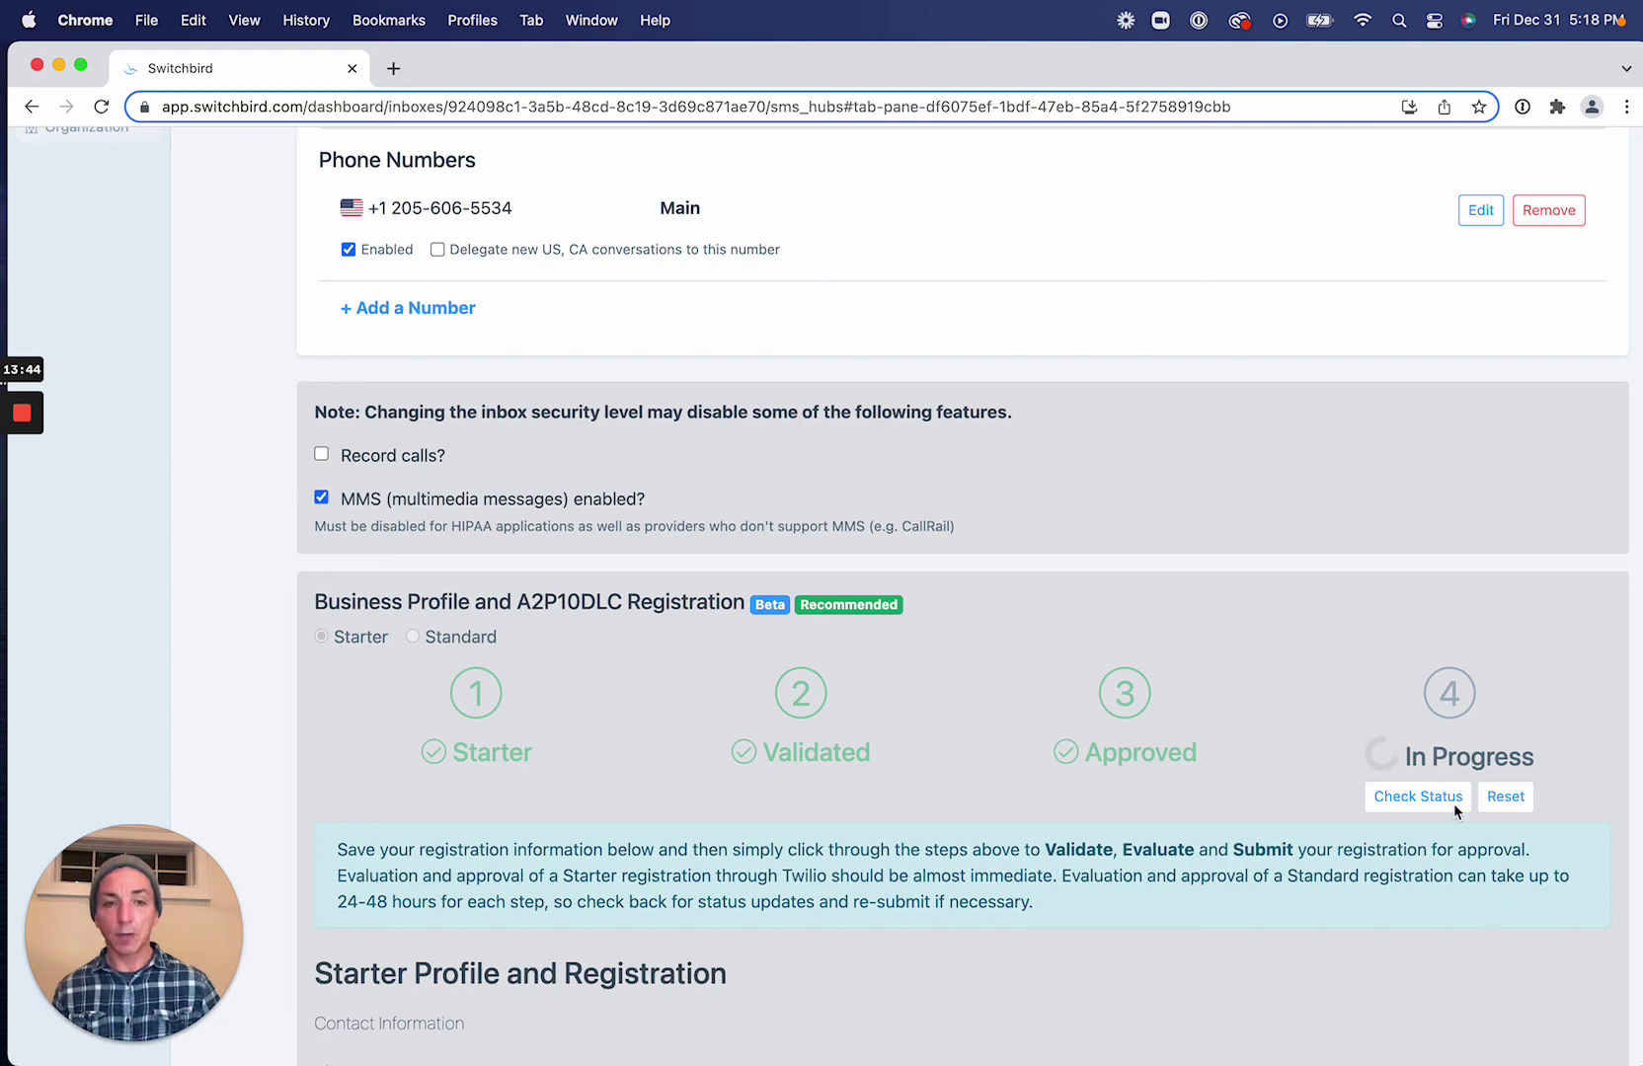
left_click(1417, 798)
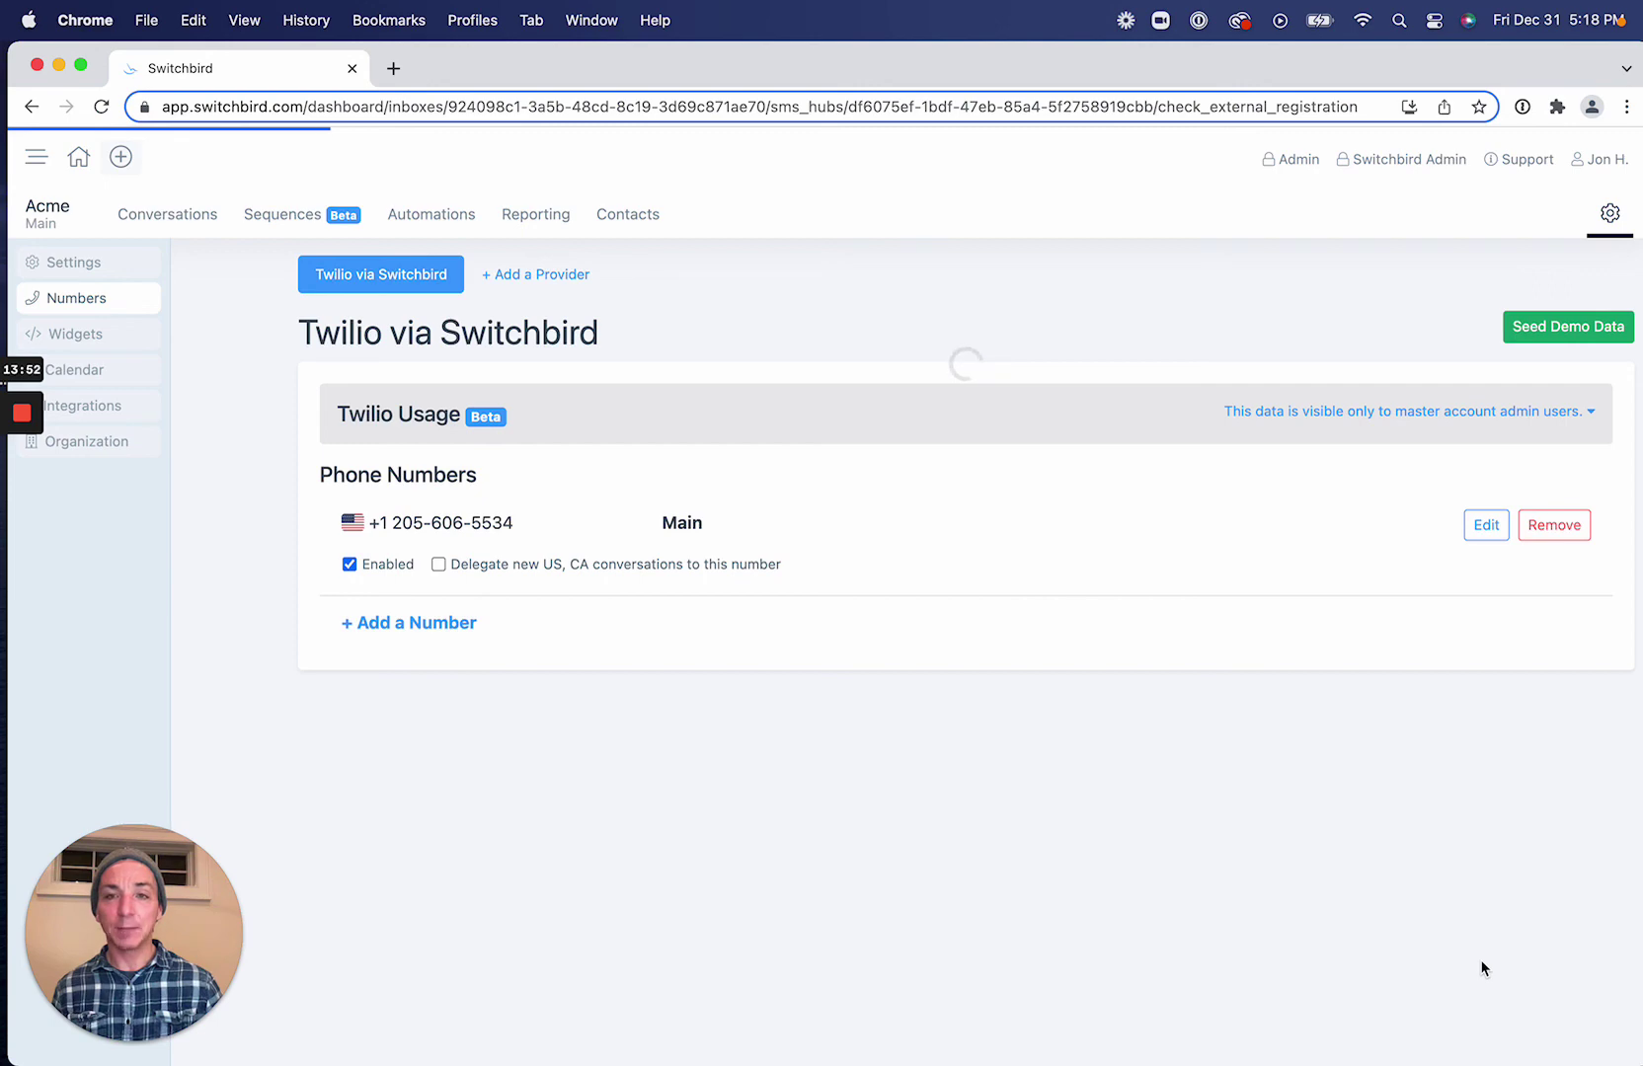
scroll(1465, 923, "down", 5)
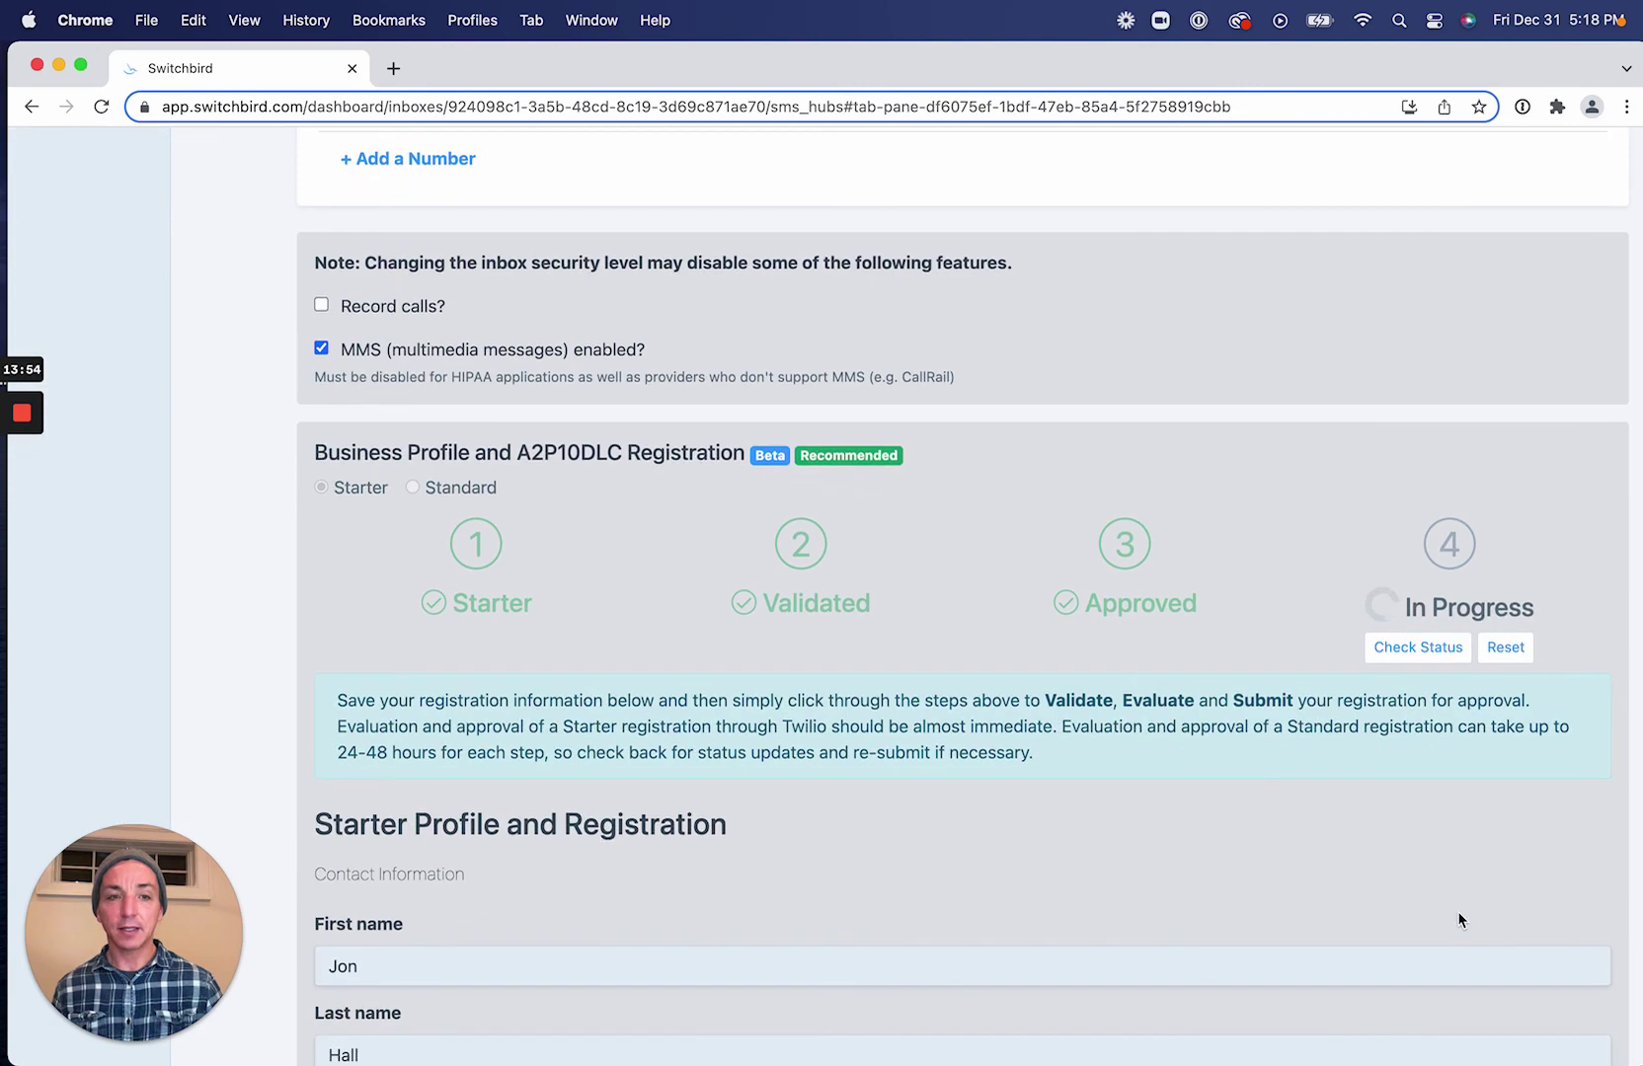
left_click(1409, 655)
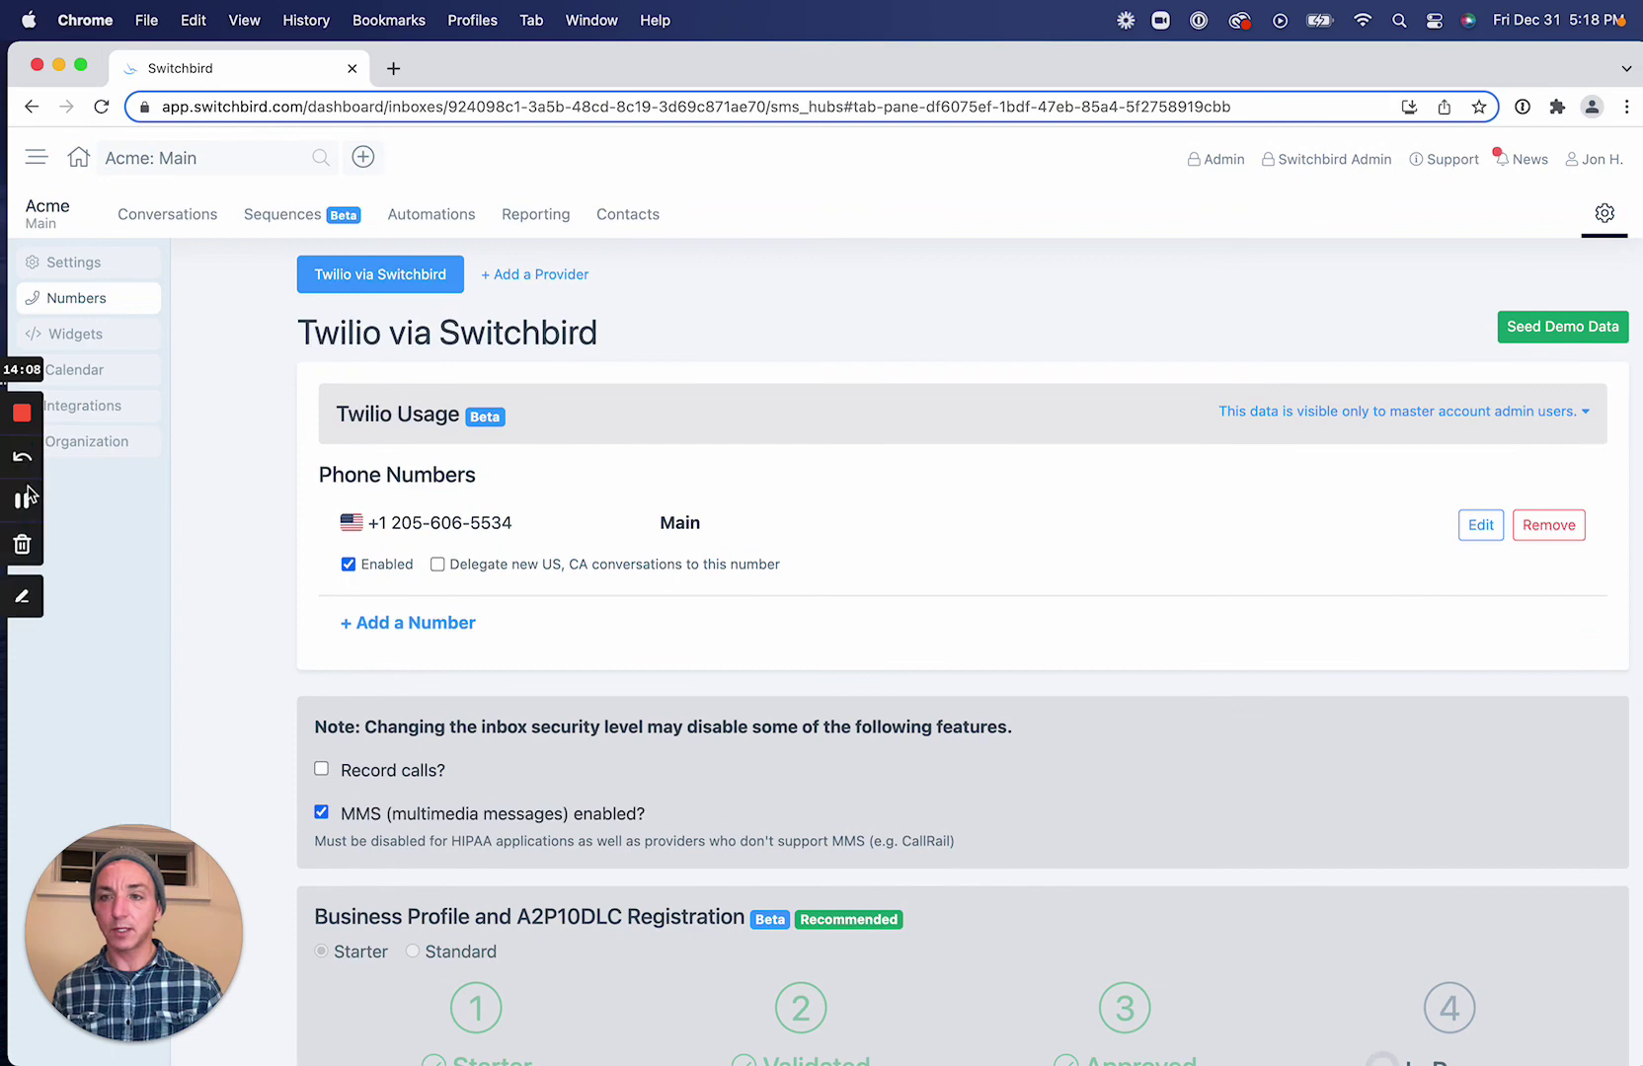
Review the Acme Main Starter Profile for Verified on step 4 and filled Address and Document IDs.
left_click(21, 505)
scroll(1126, 689, "down", 5)
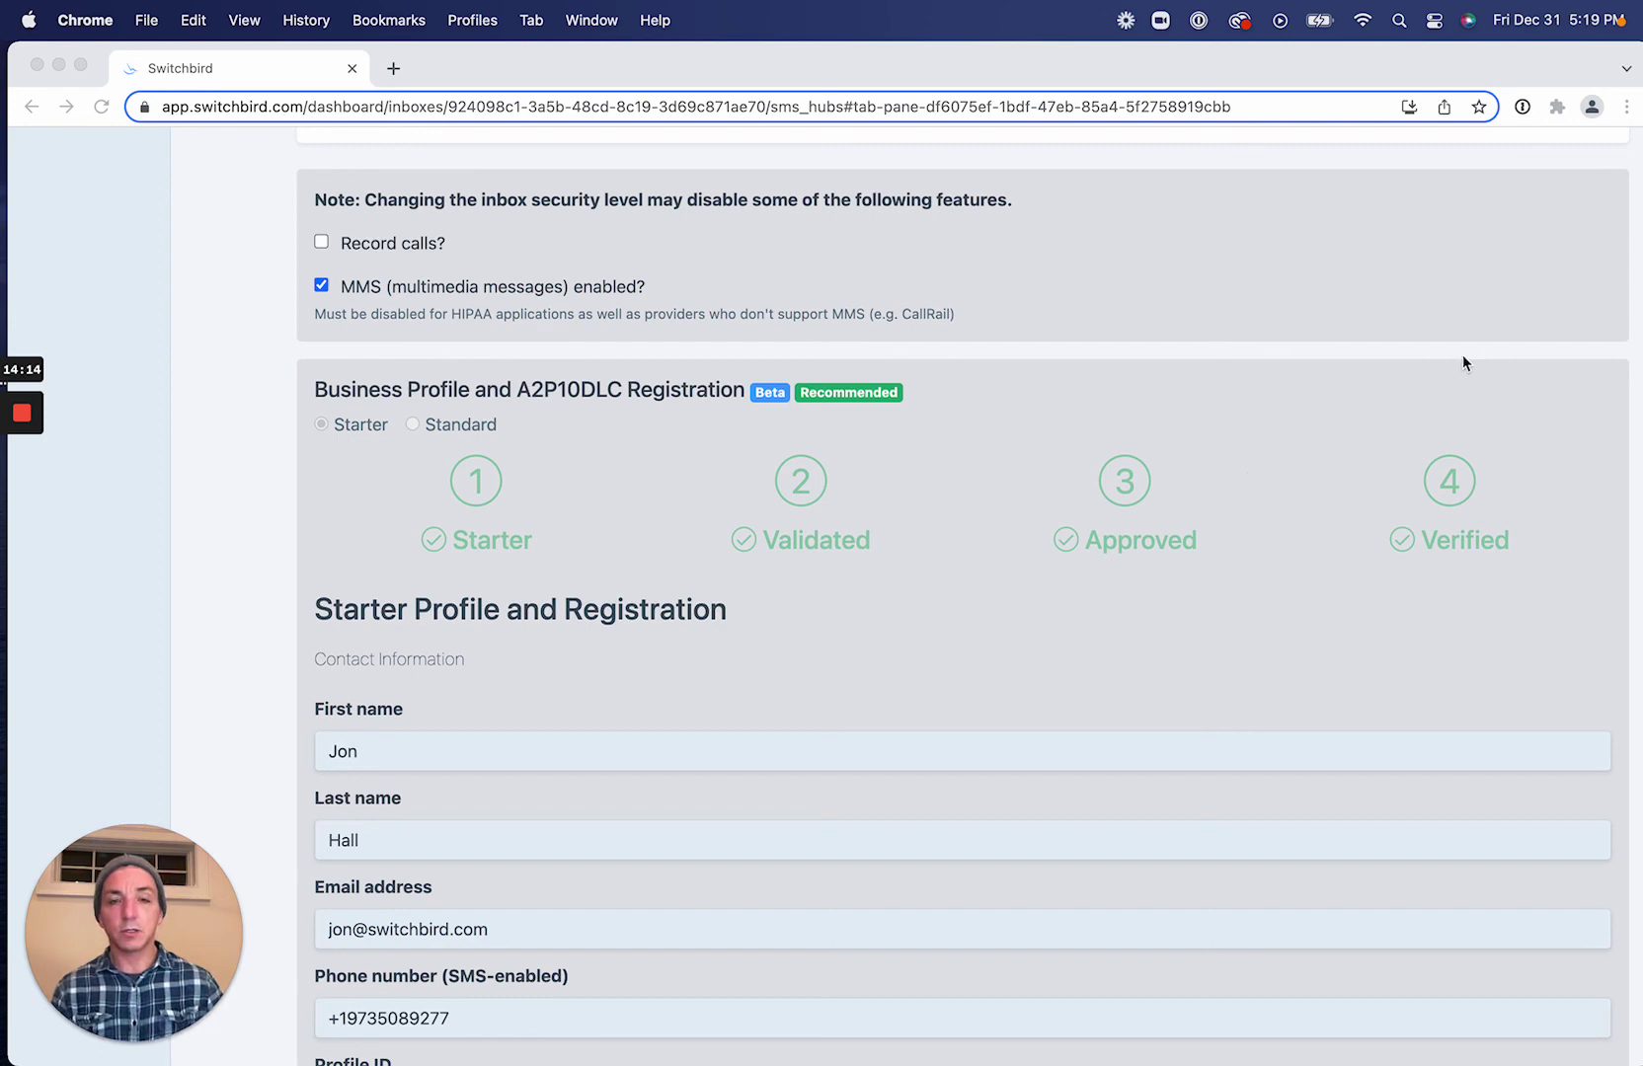
scroll(1420, 591, "down", 5)
scroll(1420, 591, "down", 10)
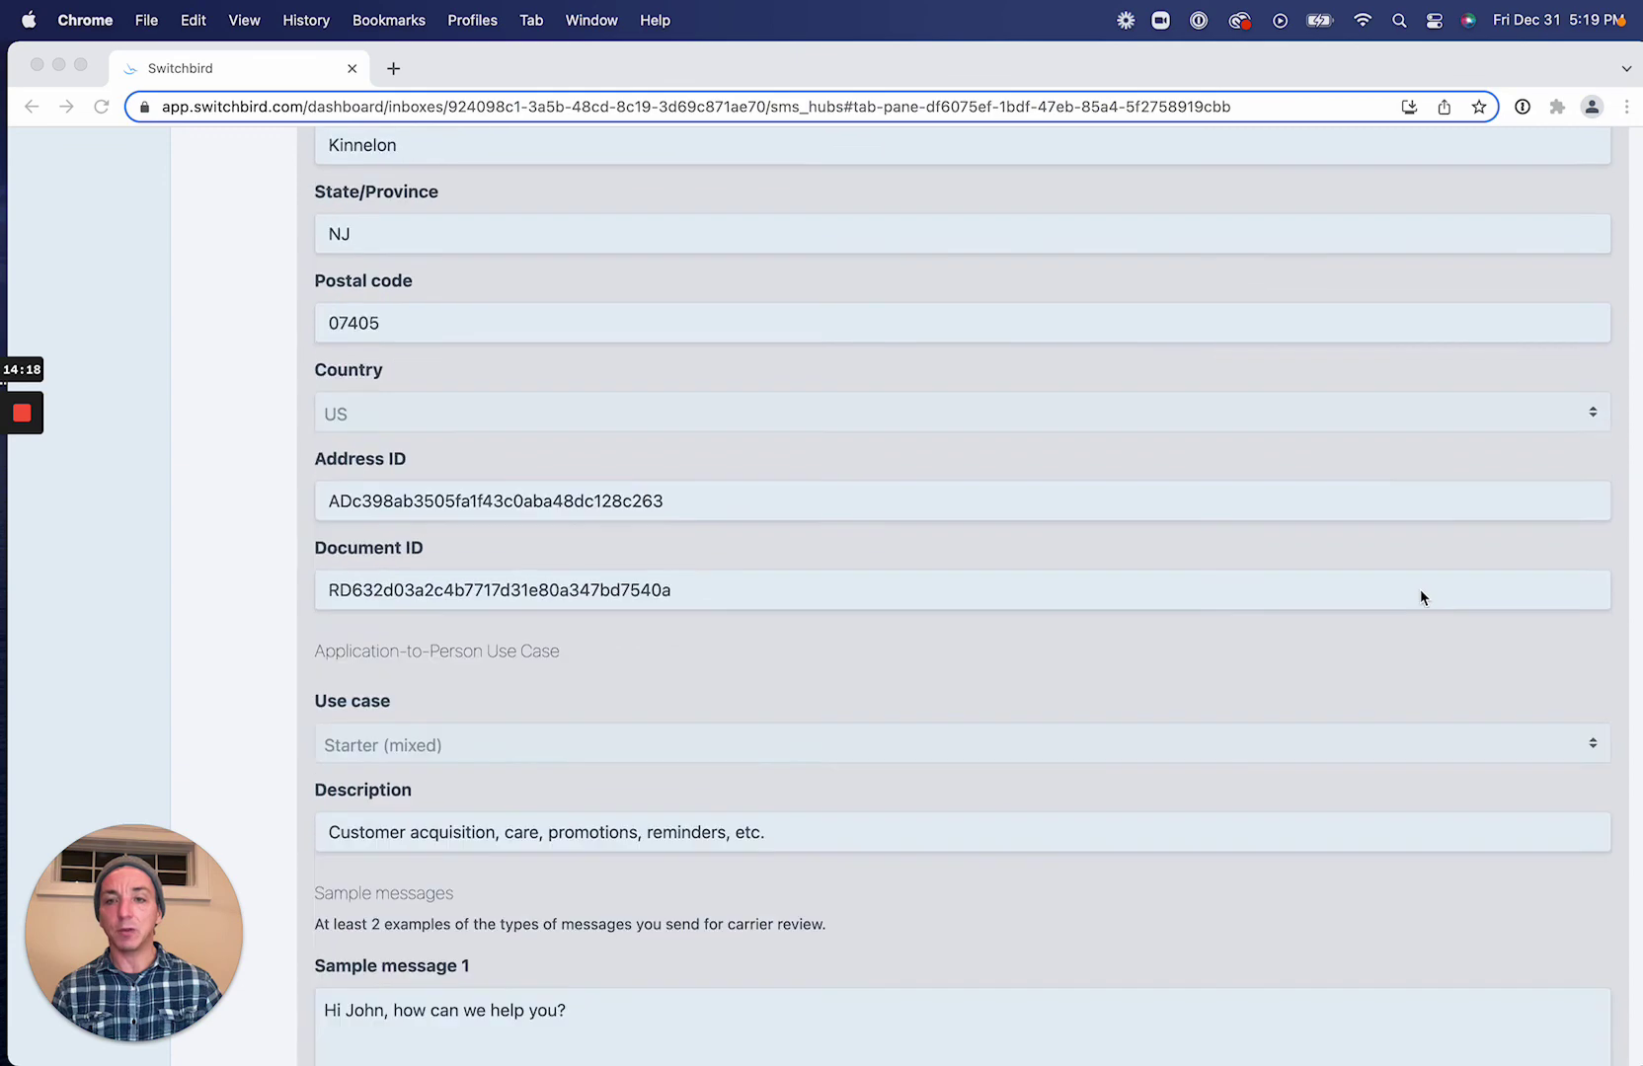
scroll(1420, 591, "up", 13)
scroll(1420, 596, "up", 5)
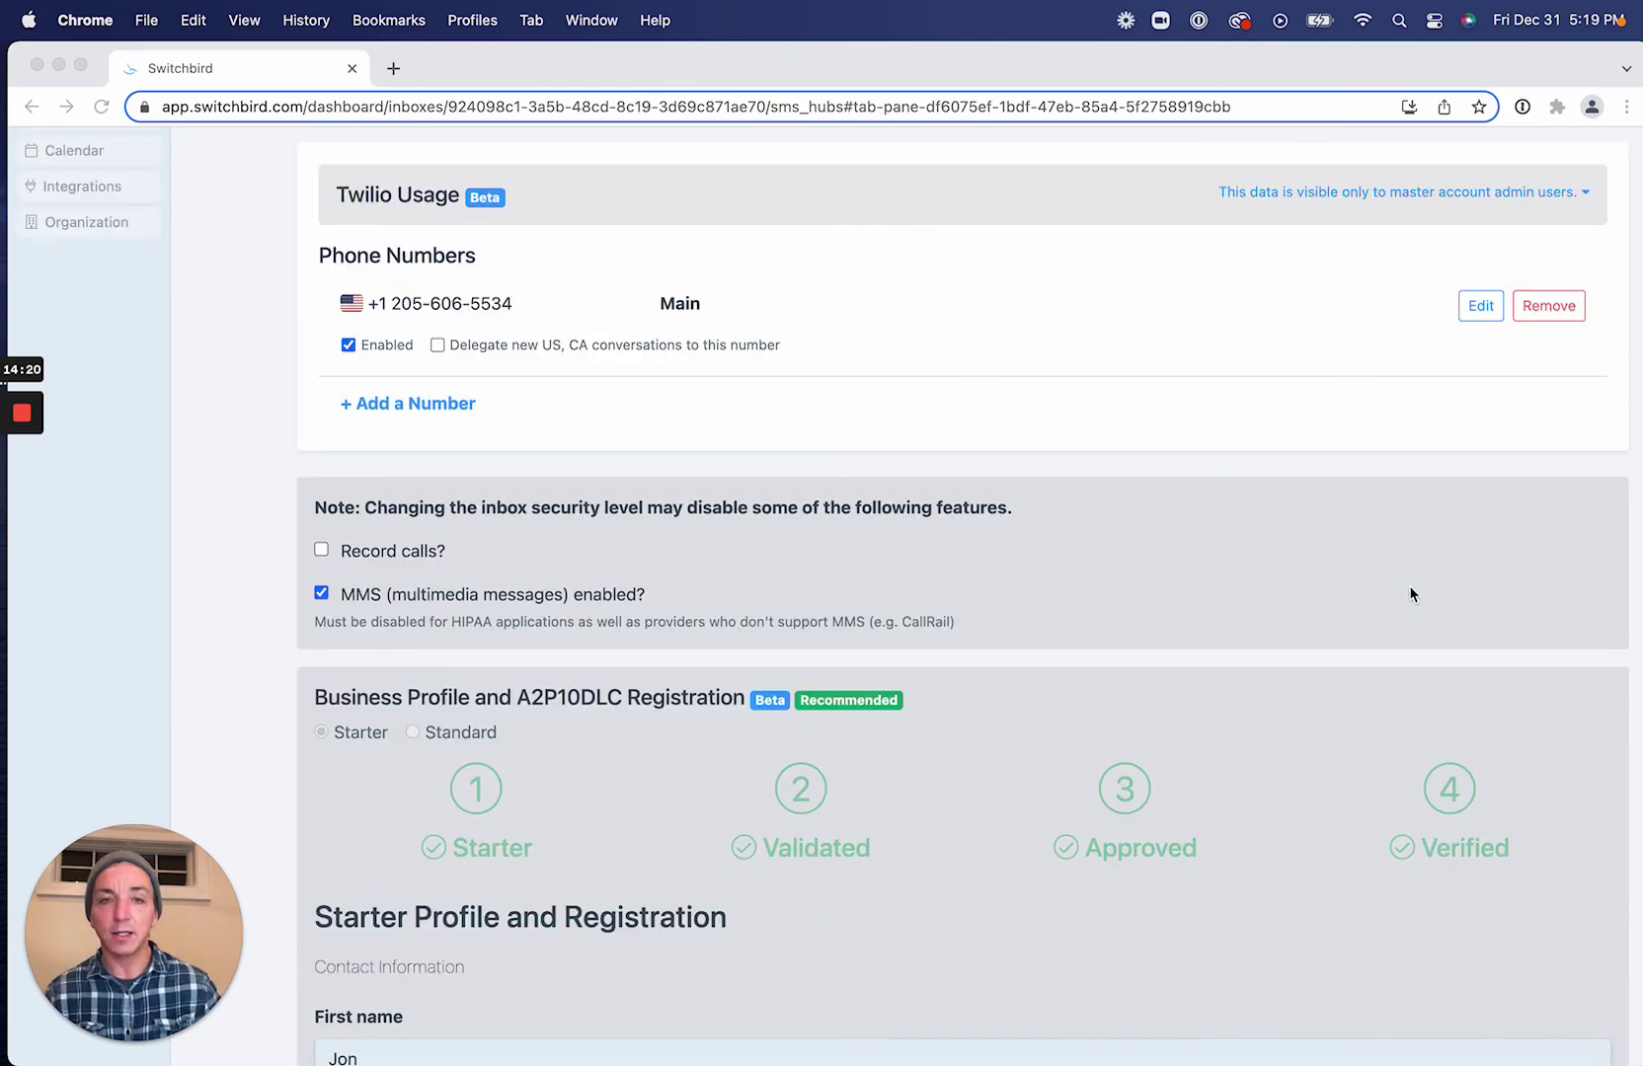
scroll(1412, 584, "up", 5)
scroll(1166, 883, "down", 4)
scroll(1412, 873, "up", 2)
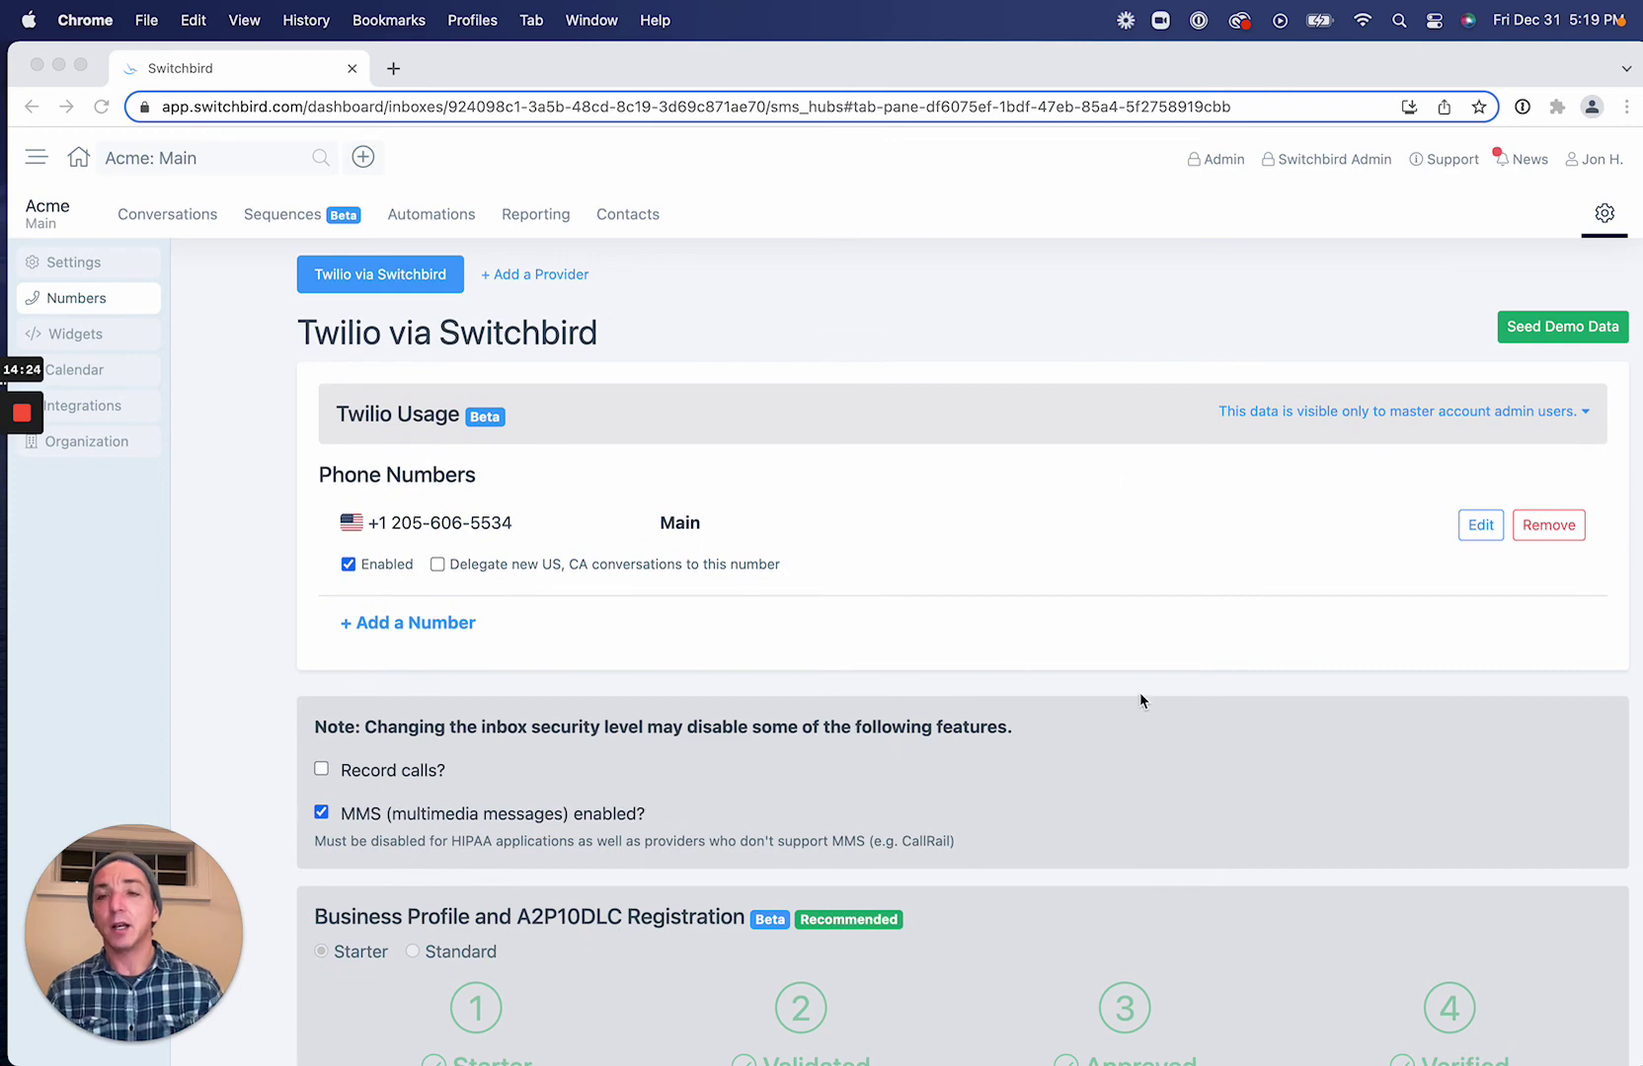
left_click(564, 271)
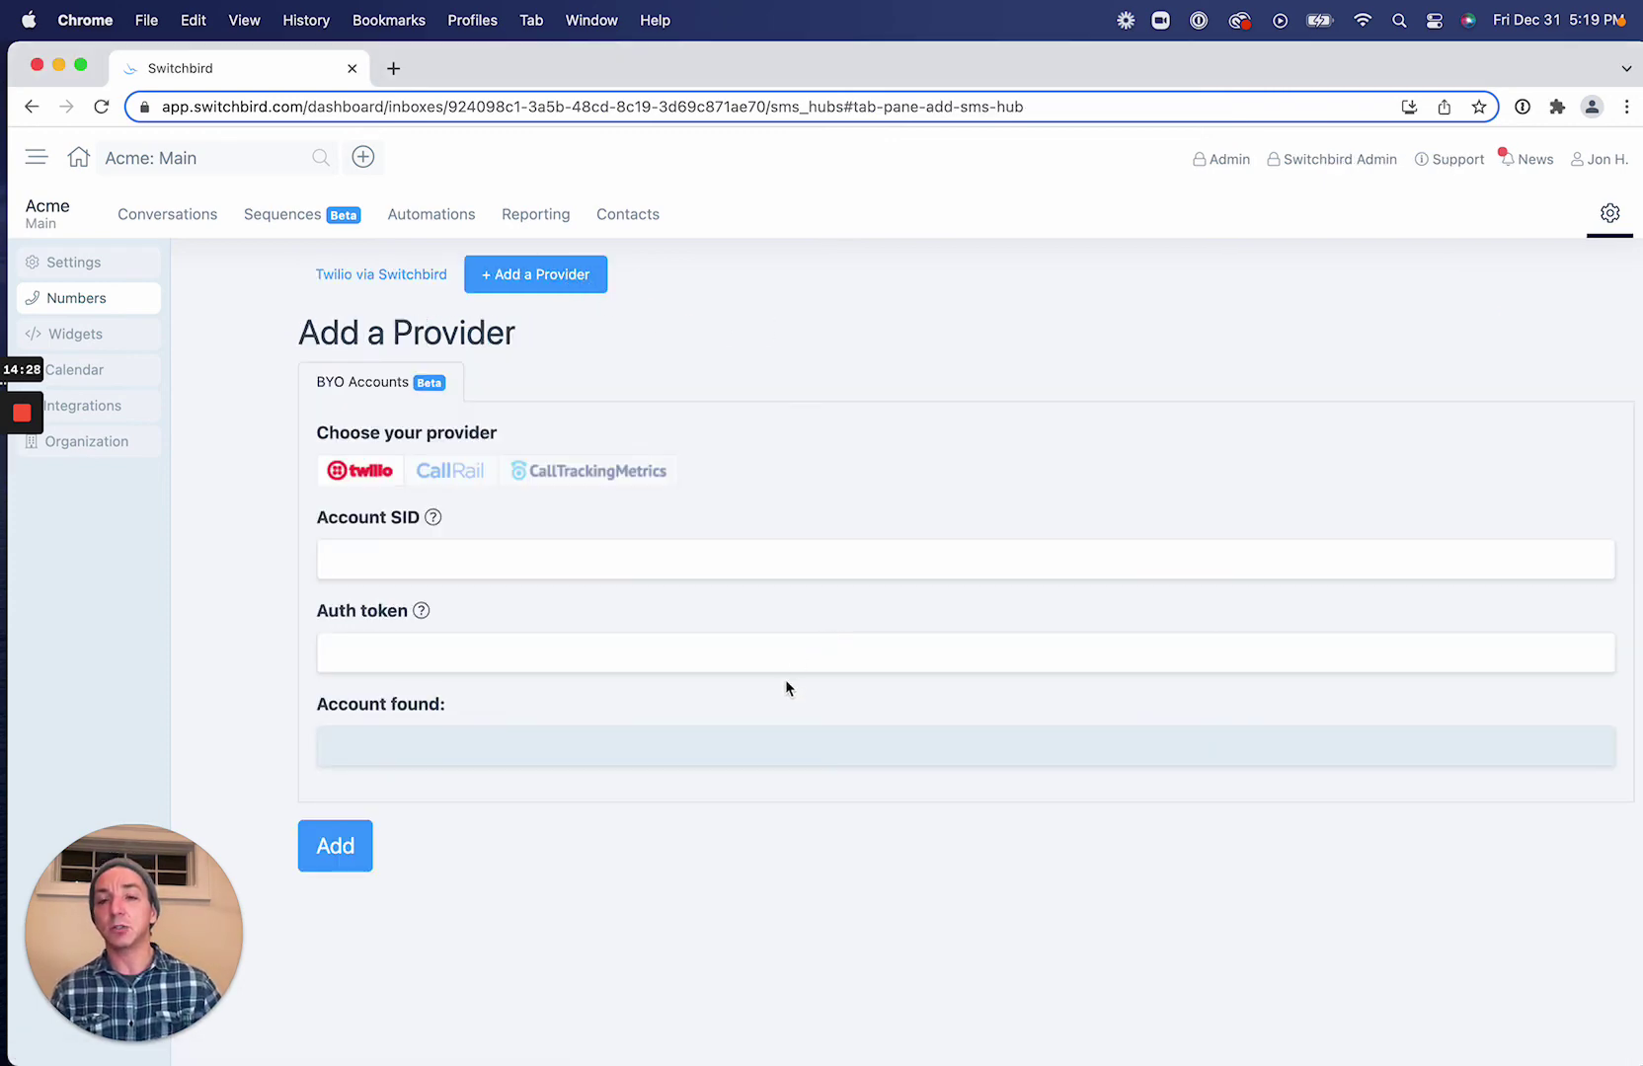
left_click(555, 577)
left_click(872, 481)
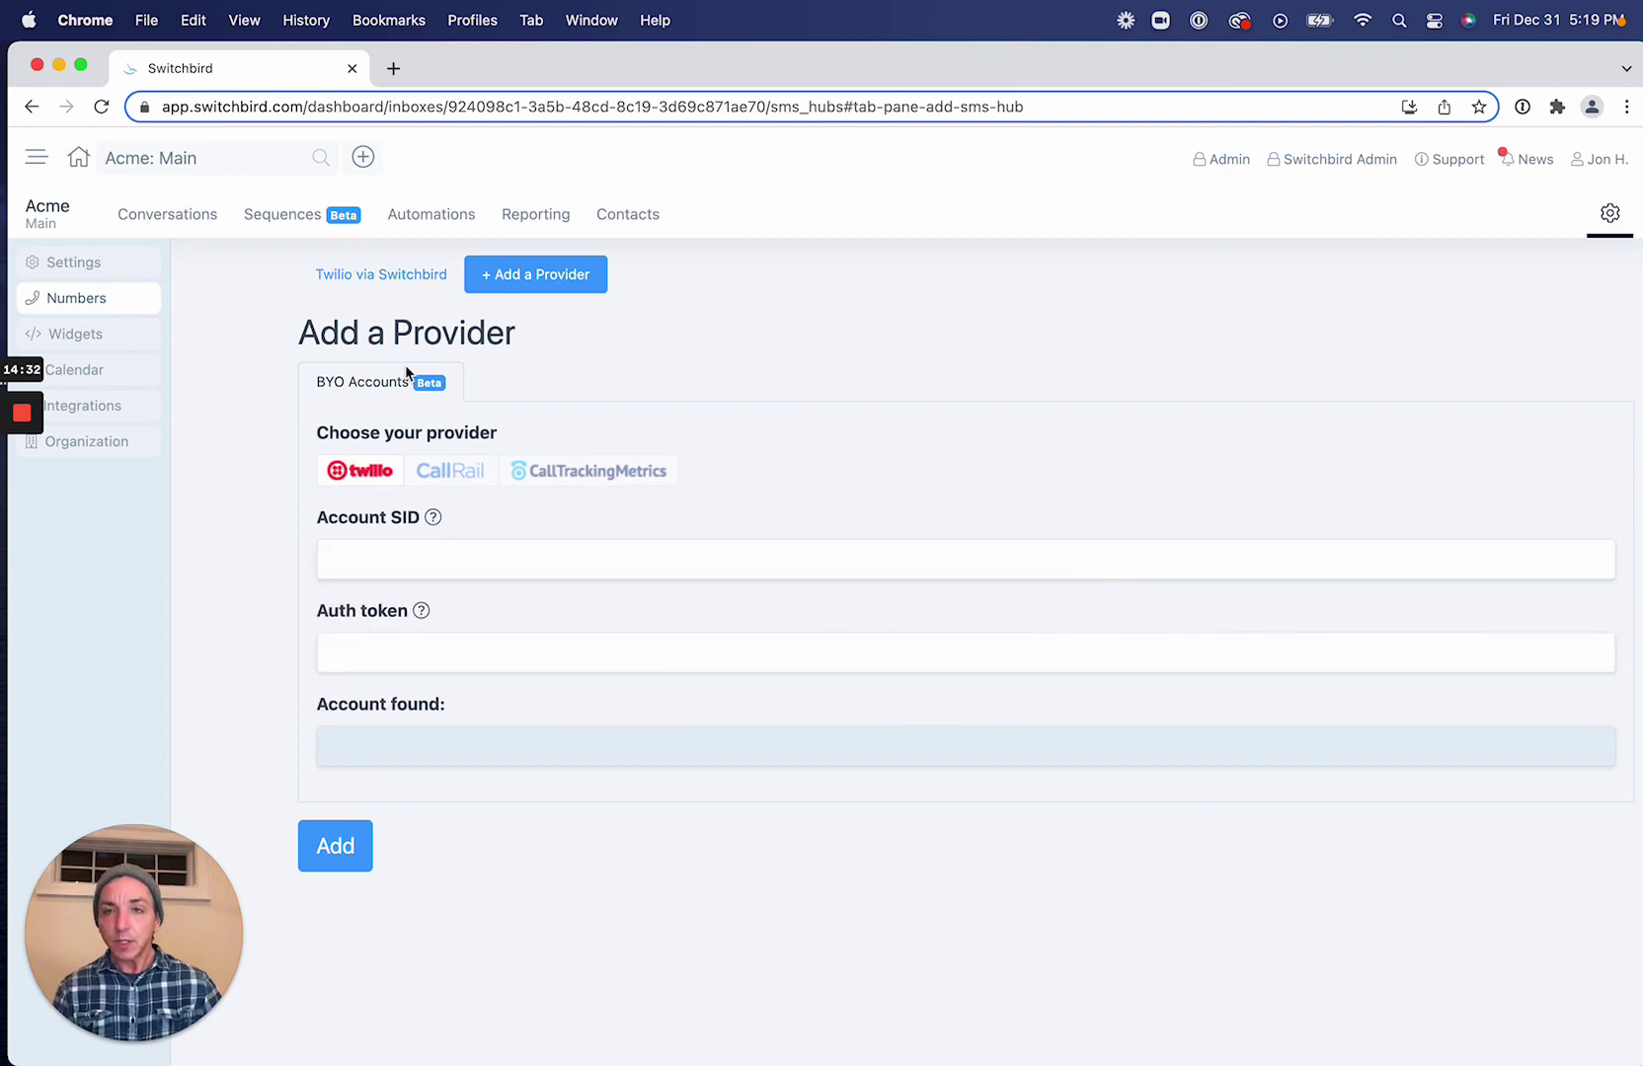
left_click(408, 279)
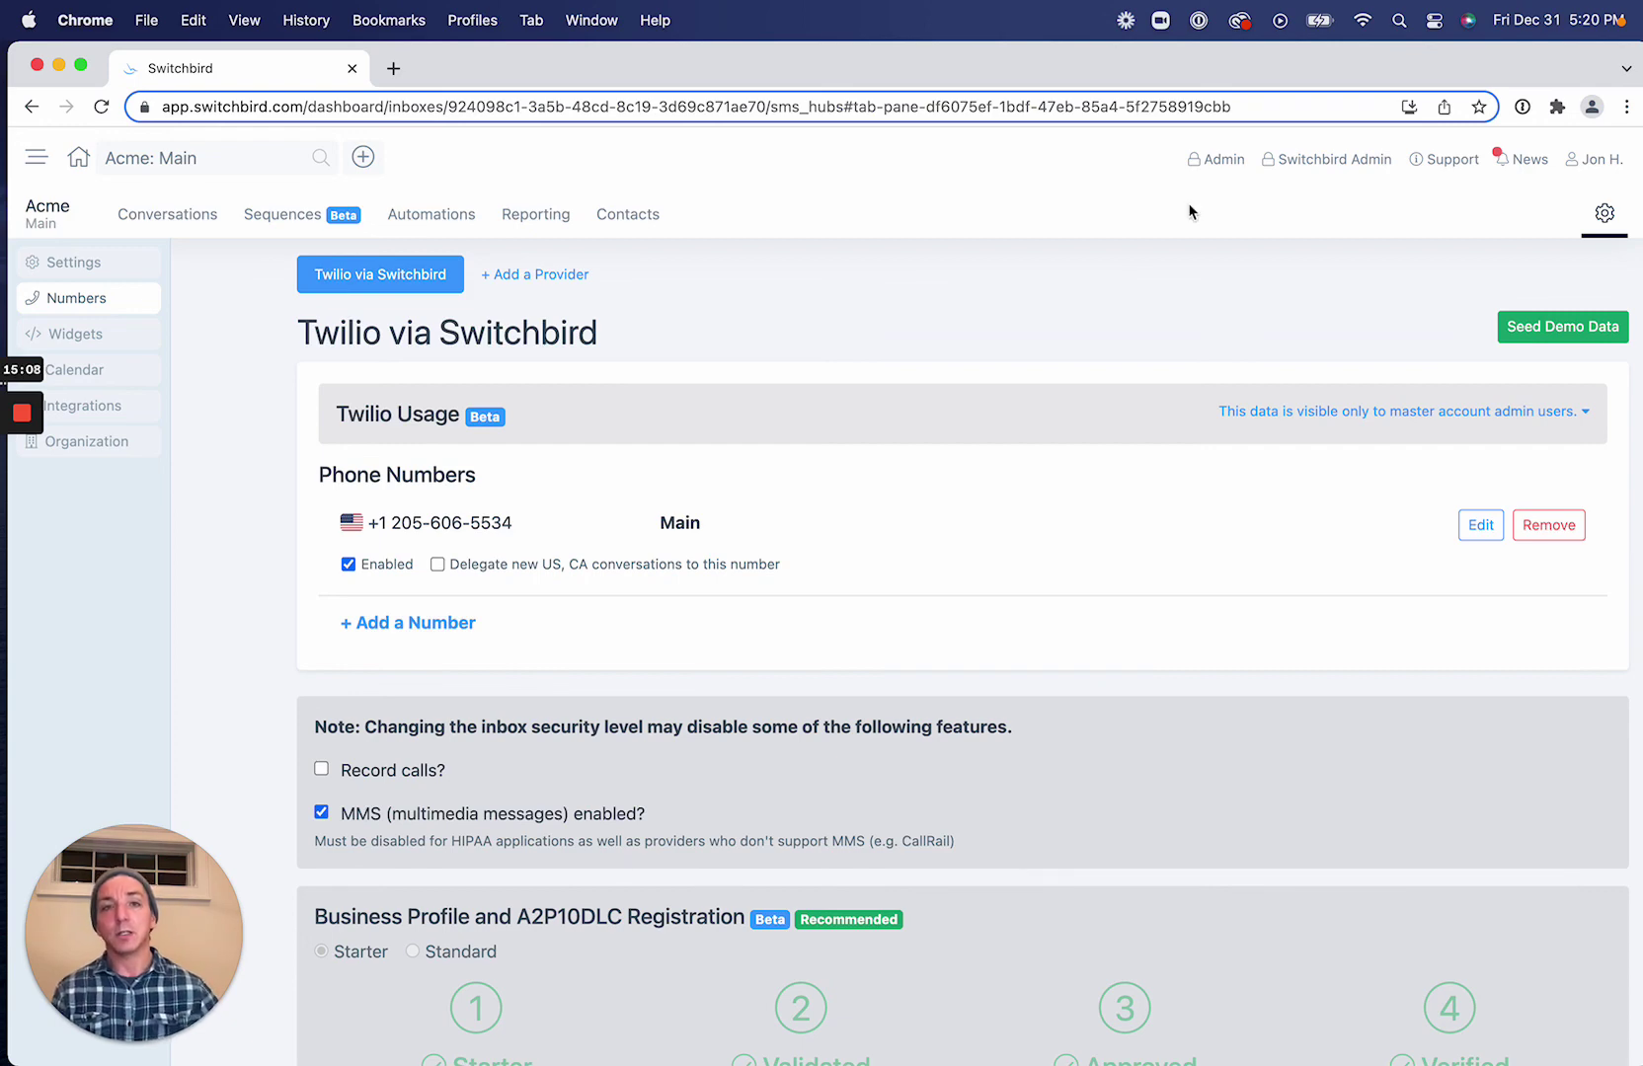
Go to the Acme - Main inbox's Conversations view from the top navigation bar.
left_click(167, 214)
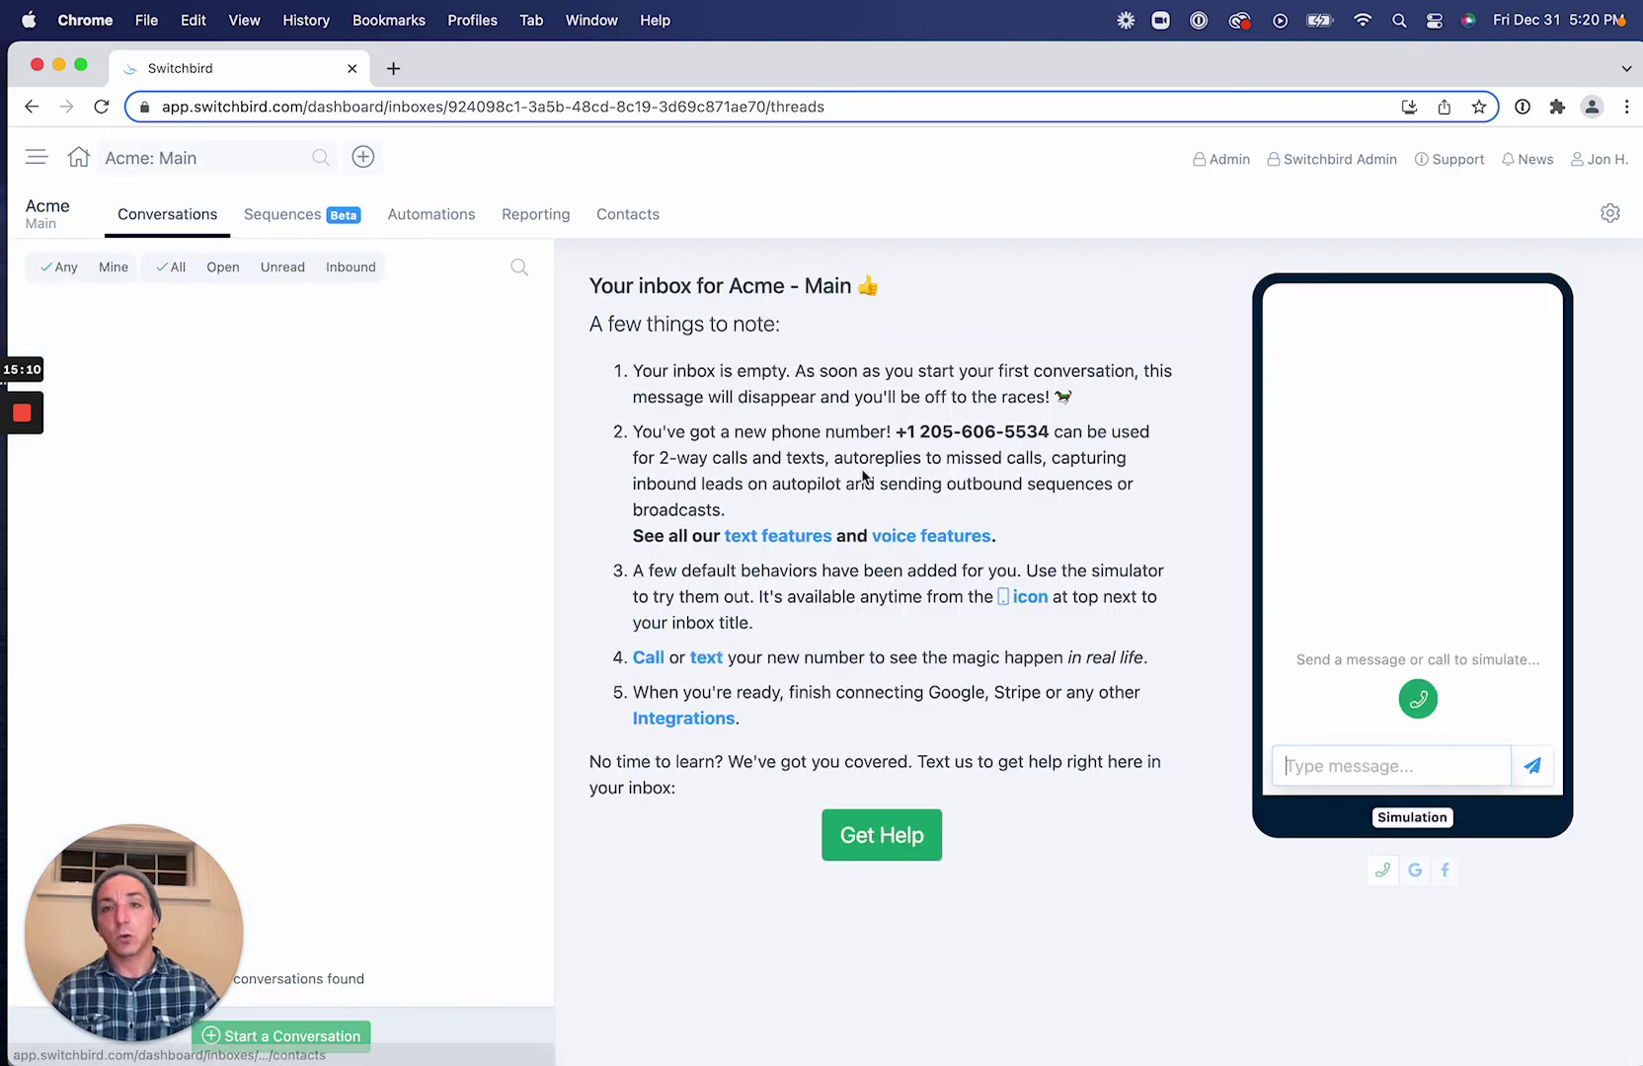